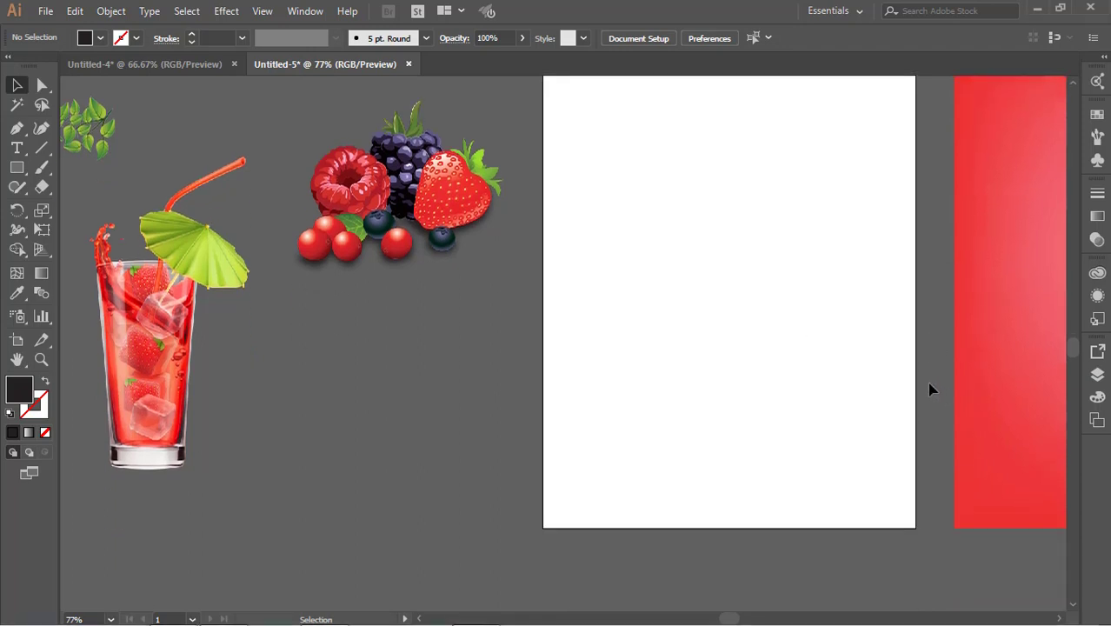
pyautogui.hotkey('ctrl', '-')
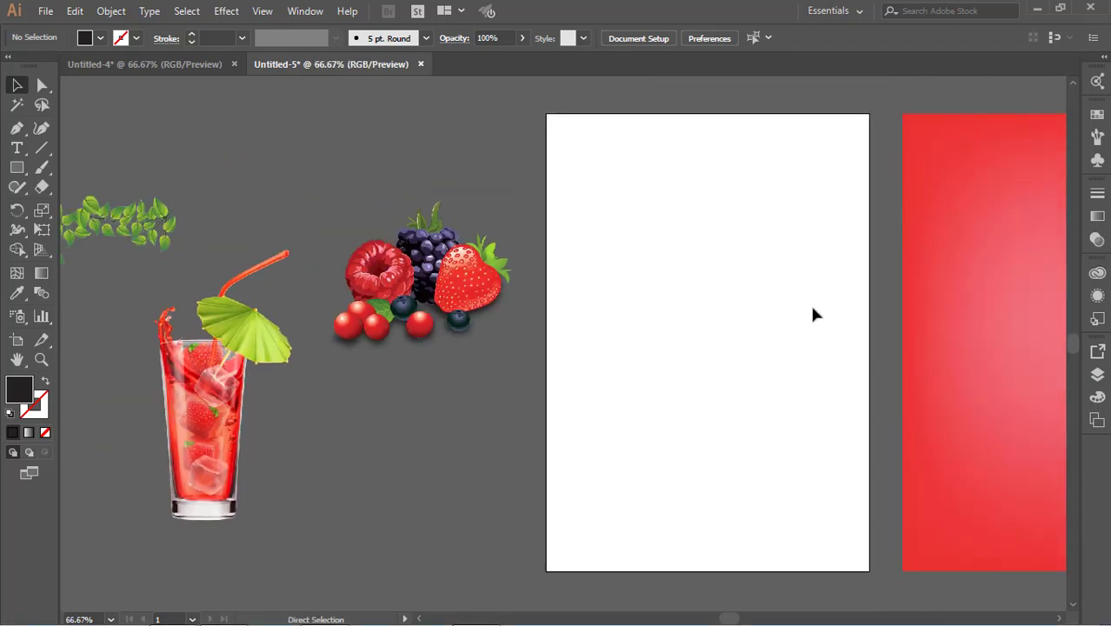
pyautogui.hscroll(3, 731, 293)
pyautogui.hscroll(-6, 657, 347)
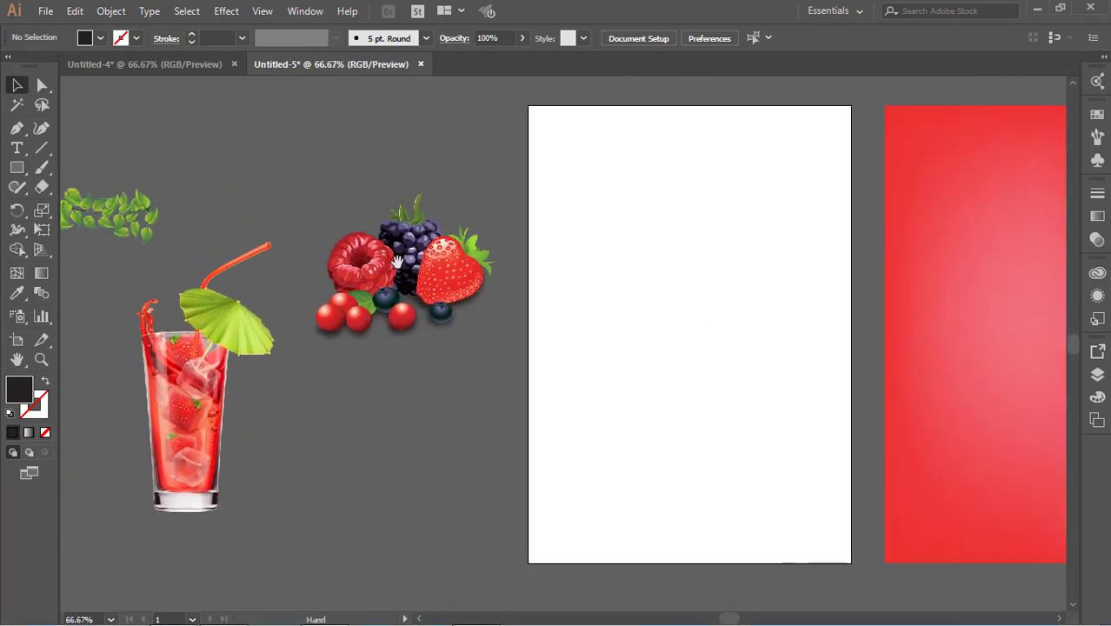
pyautogui.click(265, 206)
pyautogui.click(376, 379)
pyautogui.click(558, 334)
pyautogui.hscroll(8, 689, 367)
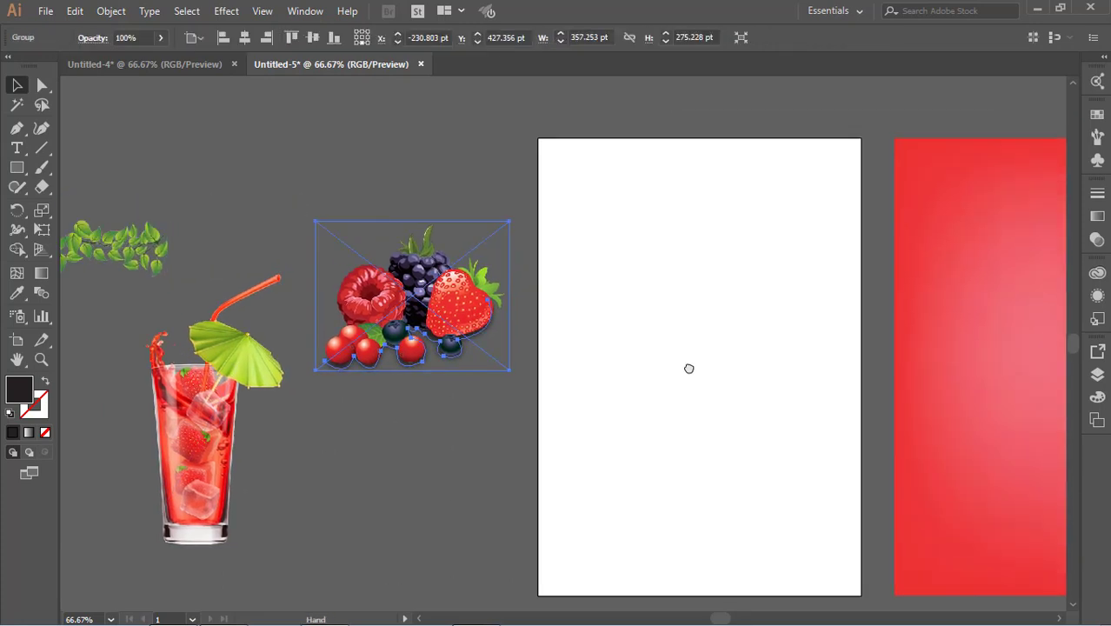
# Move the red gradient mesh background onto the white artboard so it covers the whole page.
pyautogui.keyDown('shift'); pyautogui.click(773, 330); pyautogui.keyUp('shift')
pyautogui.click(772, 330)
pyautogui.moveTo(380, 251); pyautogui.dragTo(599, 277)
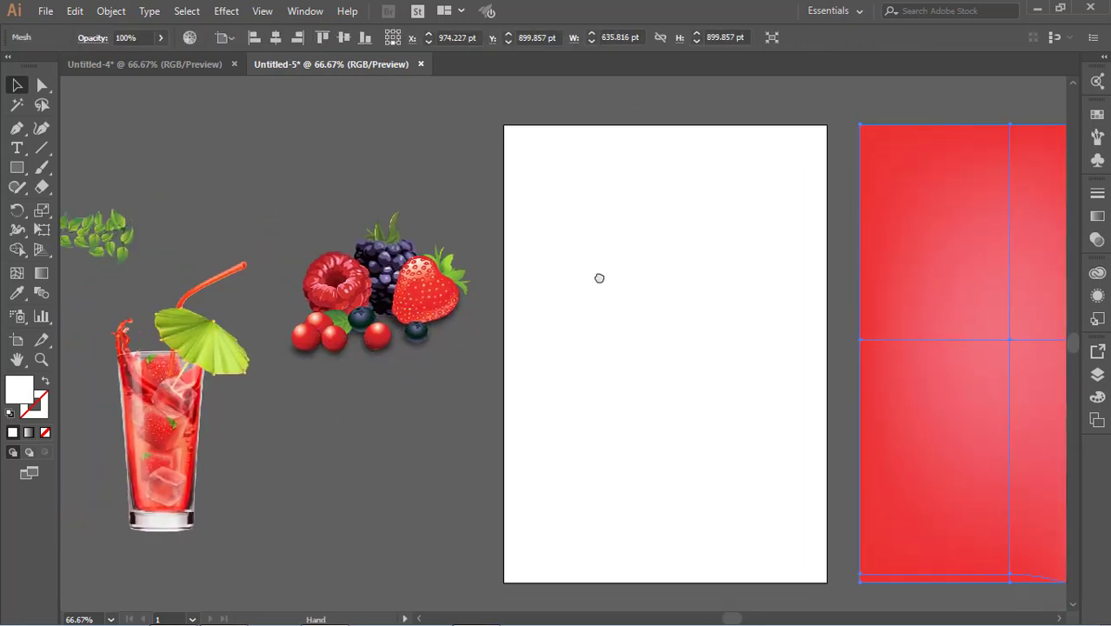
pyautogui.moveTo(934, 298); pyautogui.dragTo(581, 303)
pyautogui.click(942, 293)
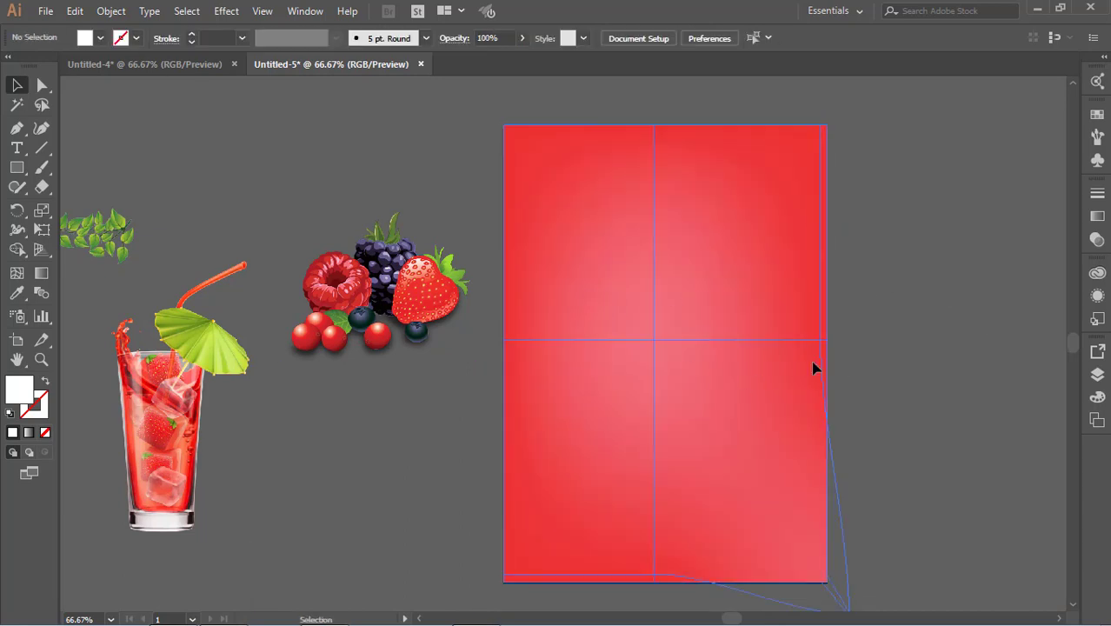
# Move the drink glass image onto the red background and bring it to the front.
pyautogui.moveTo(173, 450); pyautogui.dragTo(659, 431)
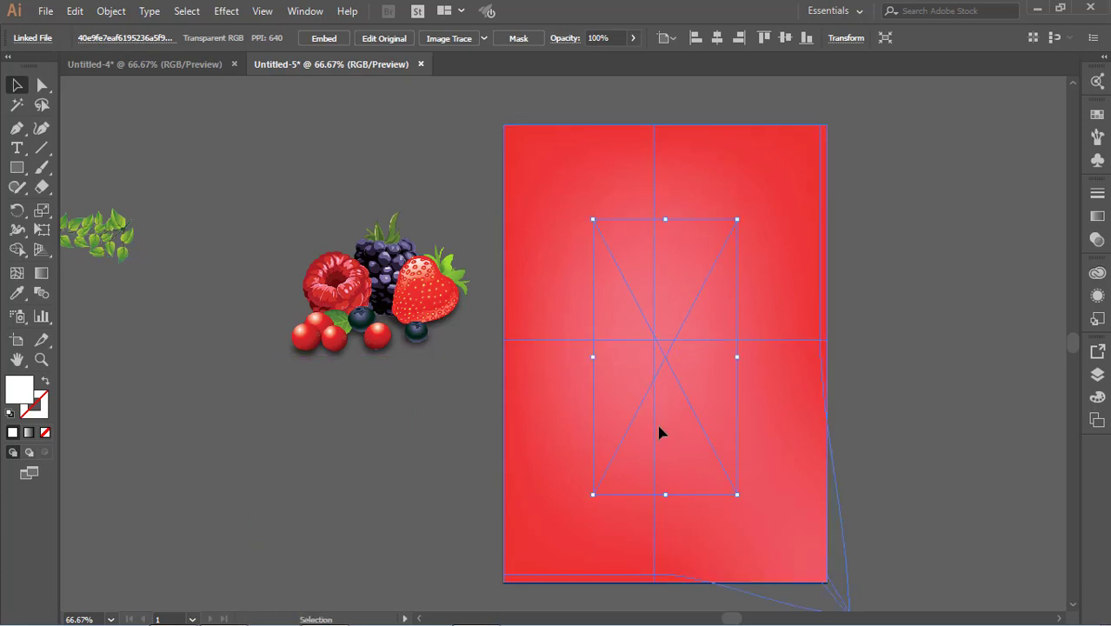
pyautogui.rightClick(689, 419)
pyautogui.moveTo(782, 312)
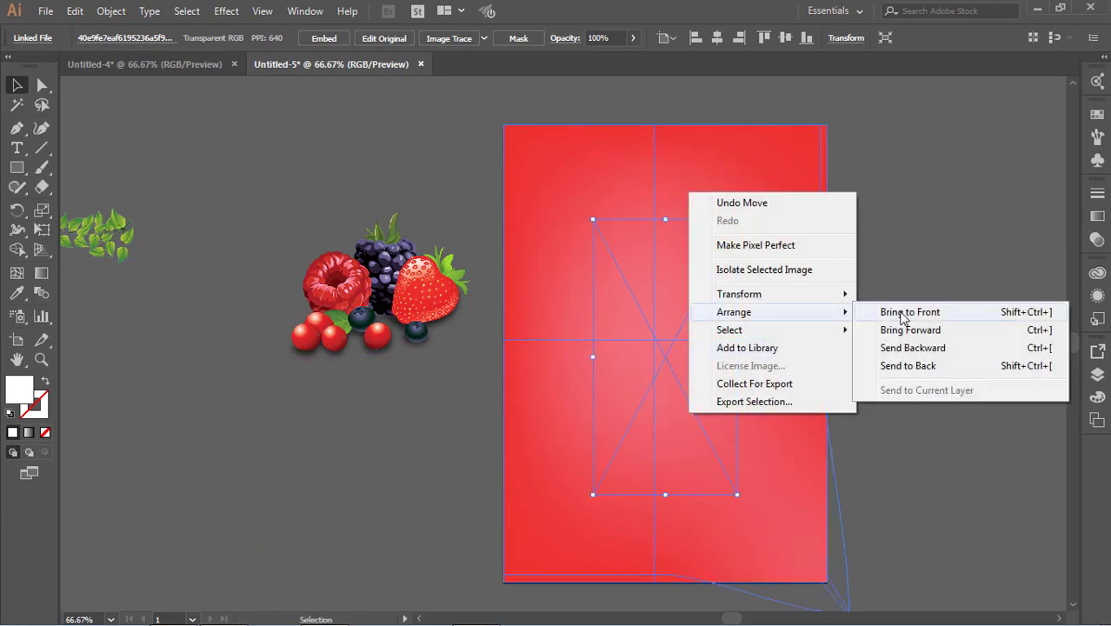
pyautogui.click(883, 315)
pyautogui.click(915, 368)
pyautogui.click(658, 365)
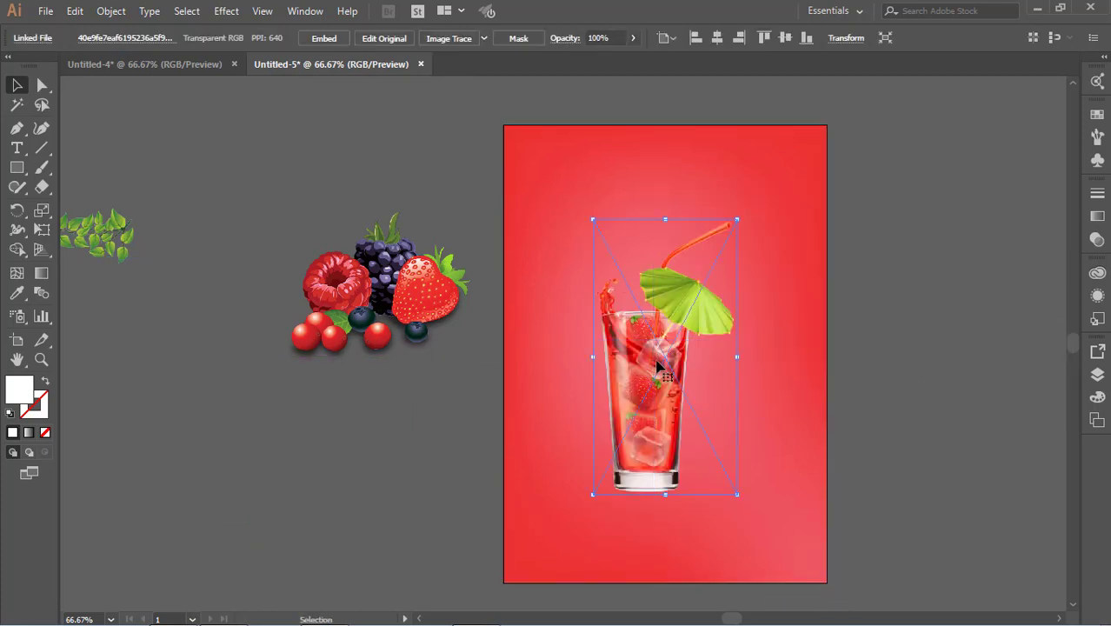
# Enlarge the drink glass proportionally to fill most of the artboard's height and centre it horizontally.
pyautogui.moveTo(593, 219); pyautogui.dragTo(560, 156)
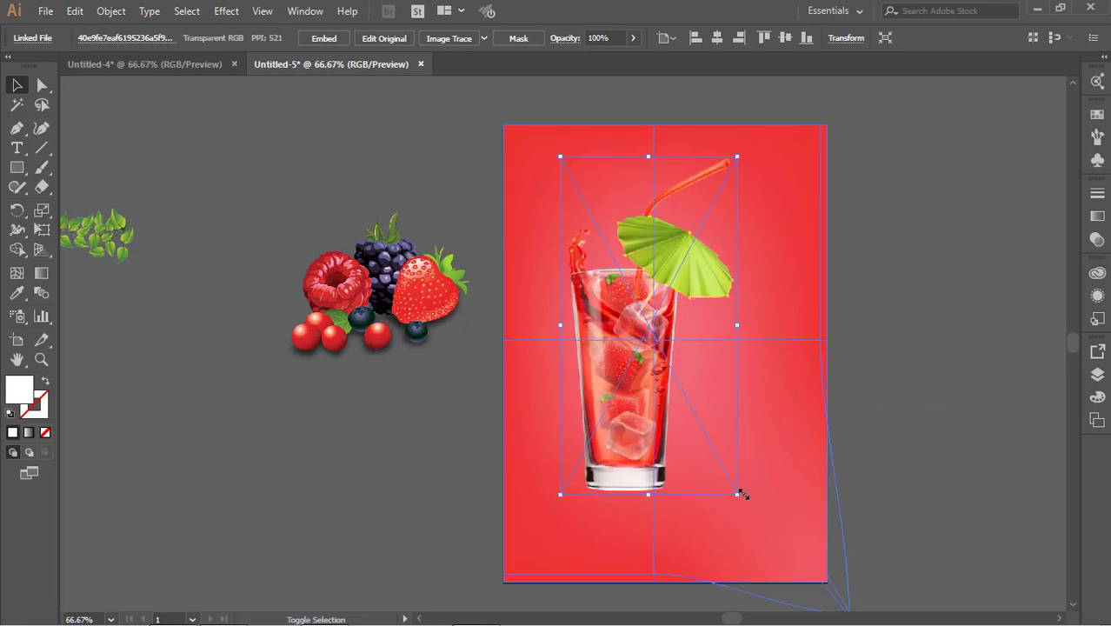
pyautogui.moveTo(739, 494); pyautogui.dragTo(754, 525)
pyautogui.click(901, 451)
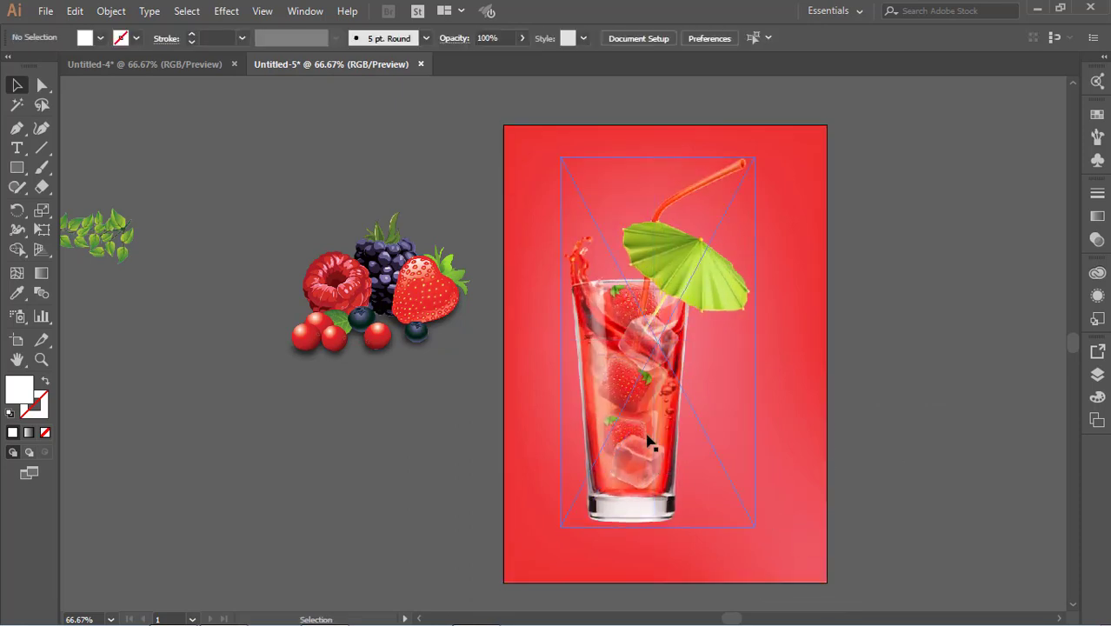
pyautogui.moveTo(647, 443); pyautogui.dragTo(687, 432)
pyautogui.click(838, 427)
pyautogui.click(198, 325)
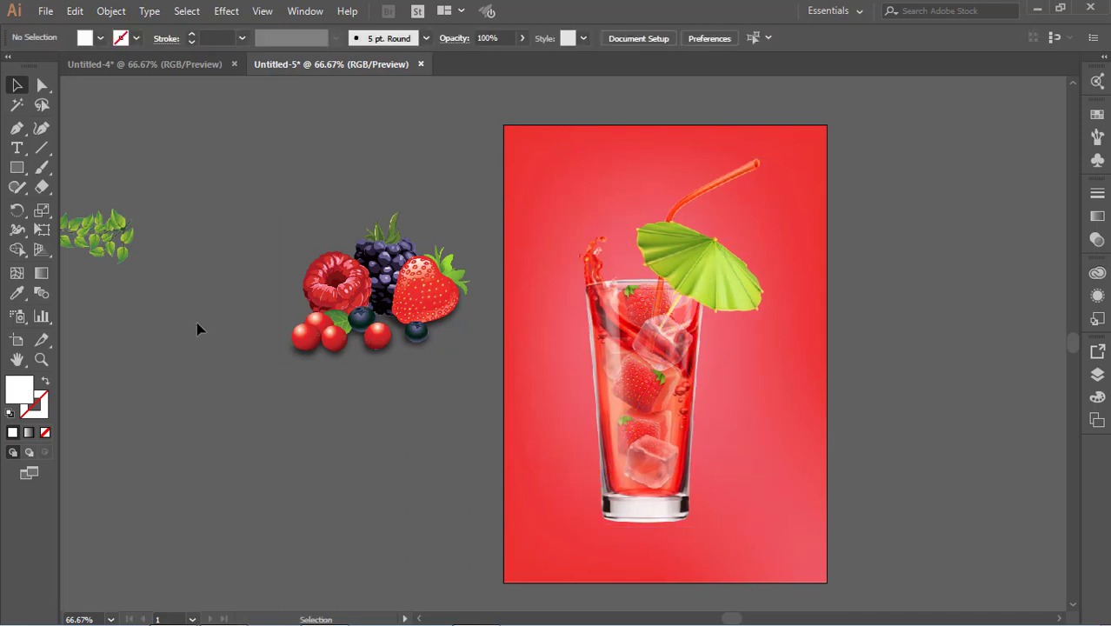
# Make Ellipse the active shape tool and lock the red gradient mesh background.
pyautogui.click(17, 167)
pyautogui.click(90, 206)
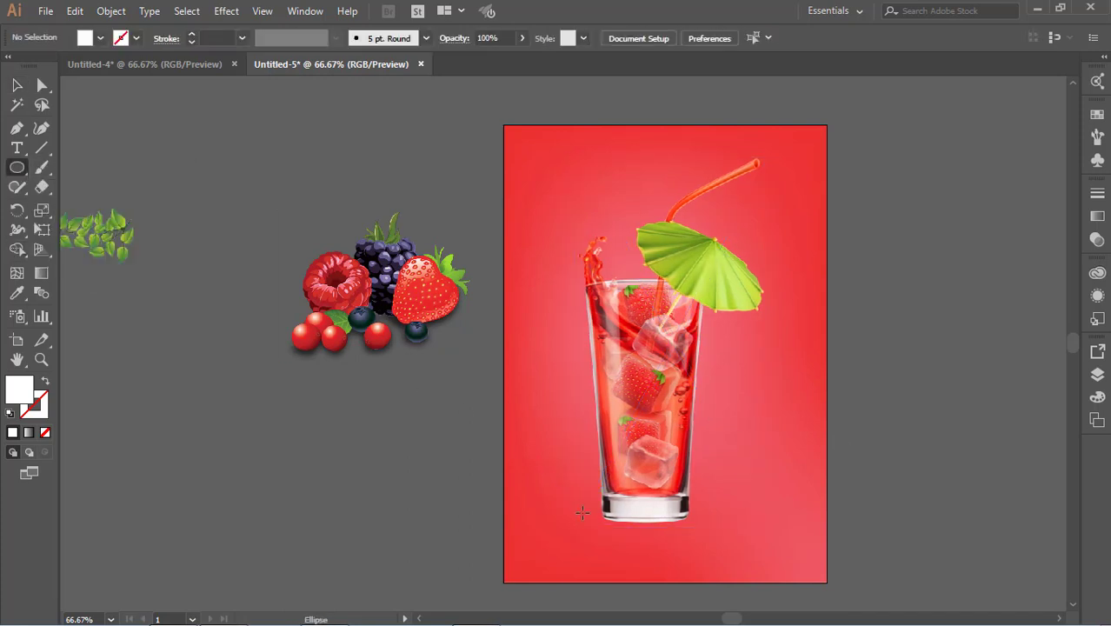
pyautogui.click(17, 83)
pyautogui.click(783, 143)
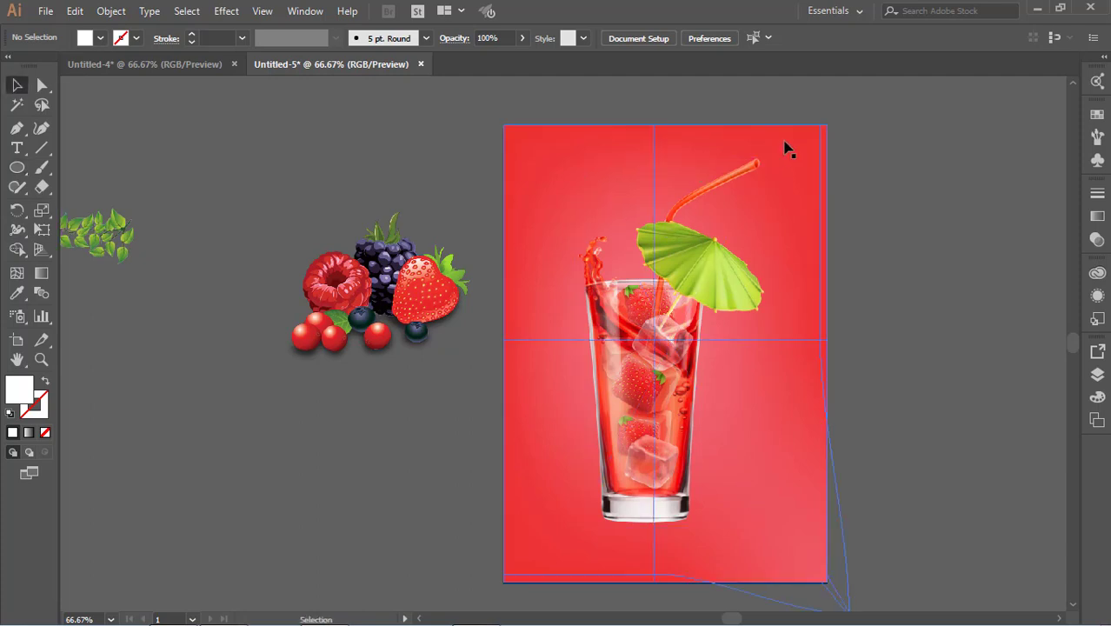
pyautogui.click(111, 11)
pyautogui.moveTo(157, 107)
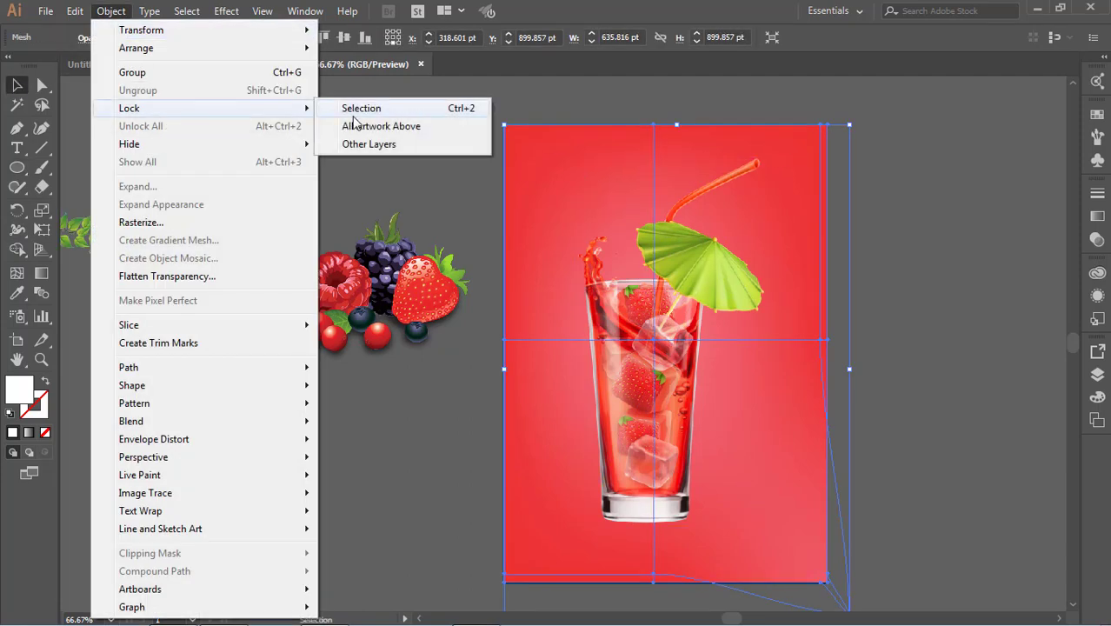
pyautogui.click(377, 109)
# Draw a thin, flat ellipse under the base of the glass, slightly wider than it, and fill it with black.
pyautogui.click(624, 437)
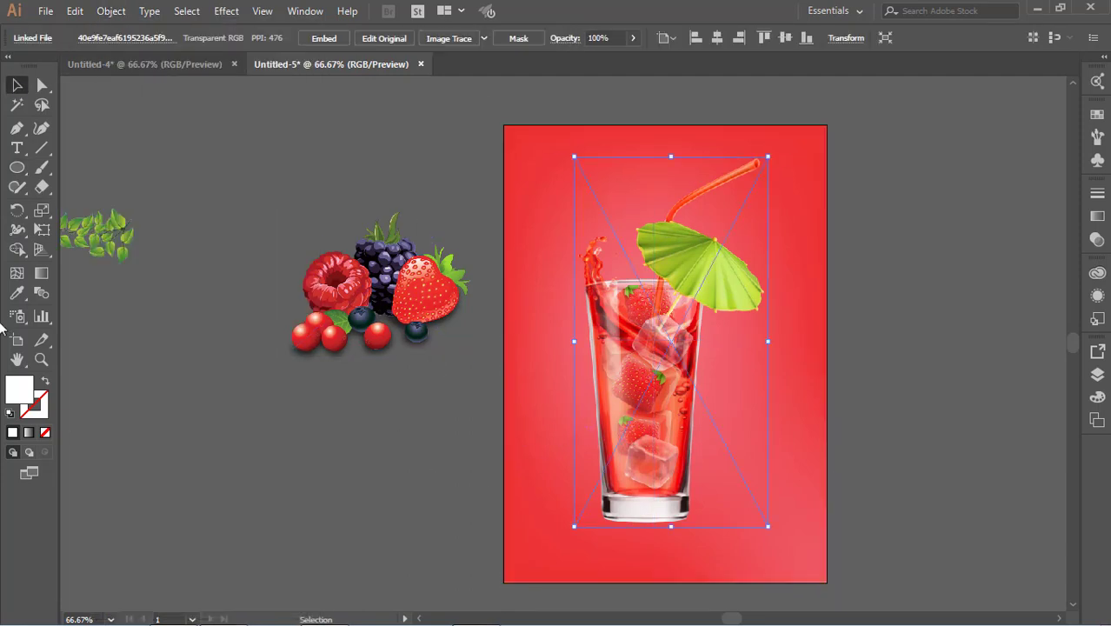
pyautogui.click(17, 168)
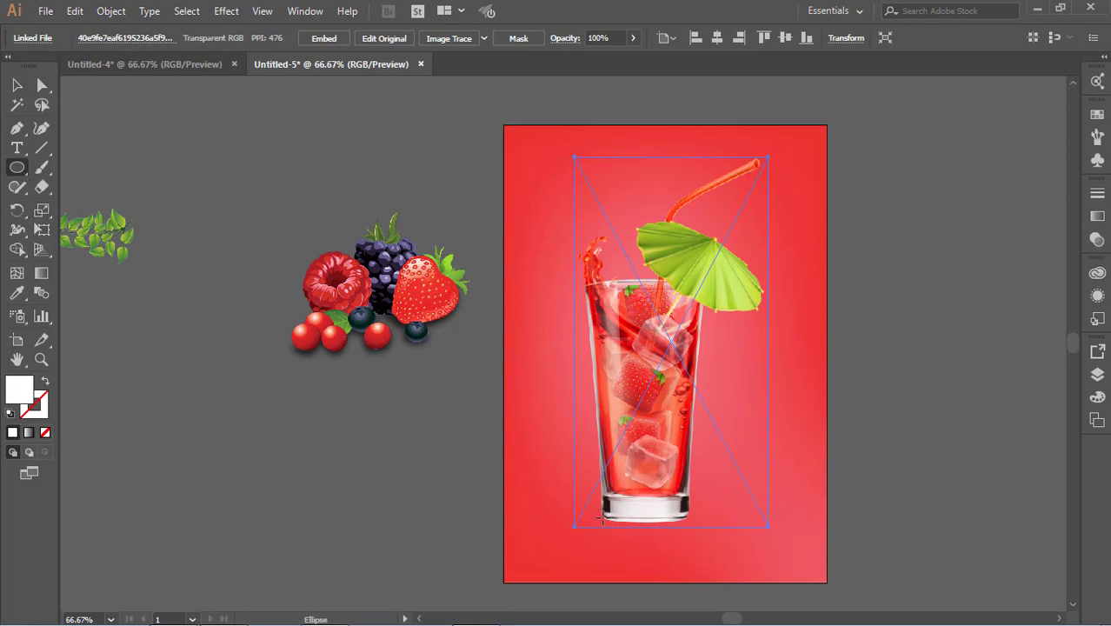
pyautogui.moveTo(599, 519); pyautogui.dragTo(704, 525)
pyautogui.click(100, 38)
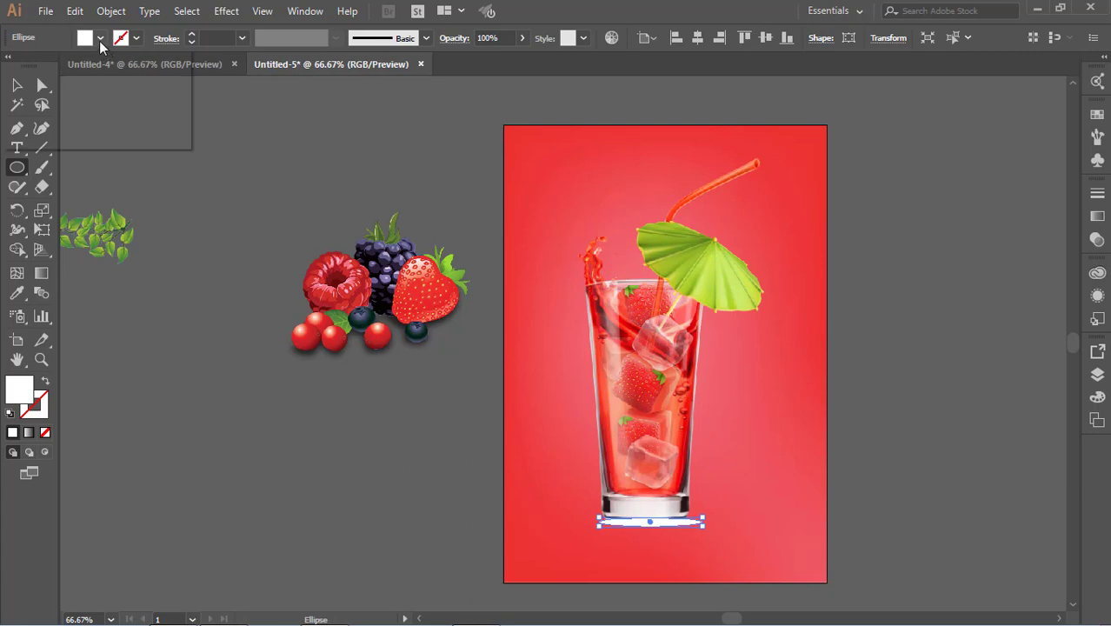
pyautogui.click(45, 67)
pyautogui.click(53, 40)
pyautogui.click(15, 85)
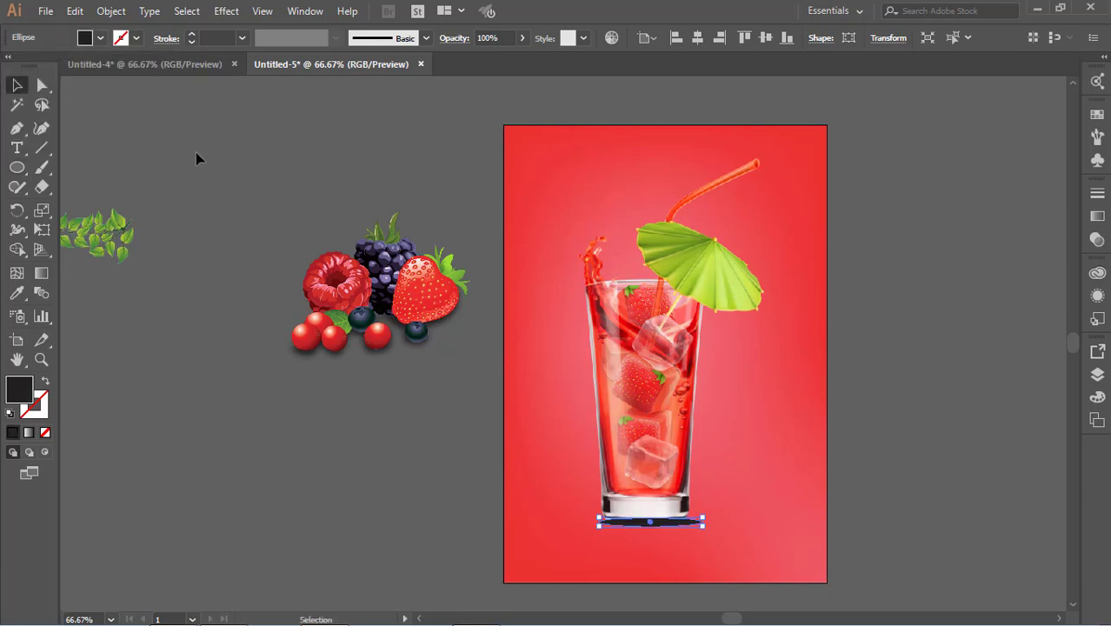
pyautogui.click(197, 154)
# Shift the black ellipse slightly left beneath the glass base and arrange the glass image in front of it.
pyautogui.moveTo(695, 524); pyautogui.dragTo(667, 523)
pyautogui.click(830, 507)
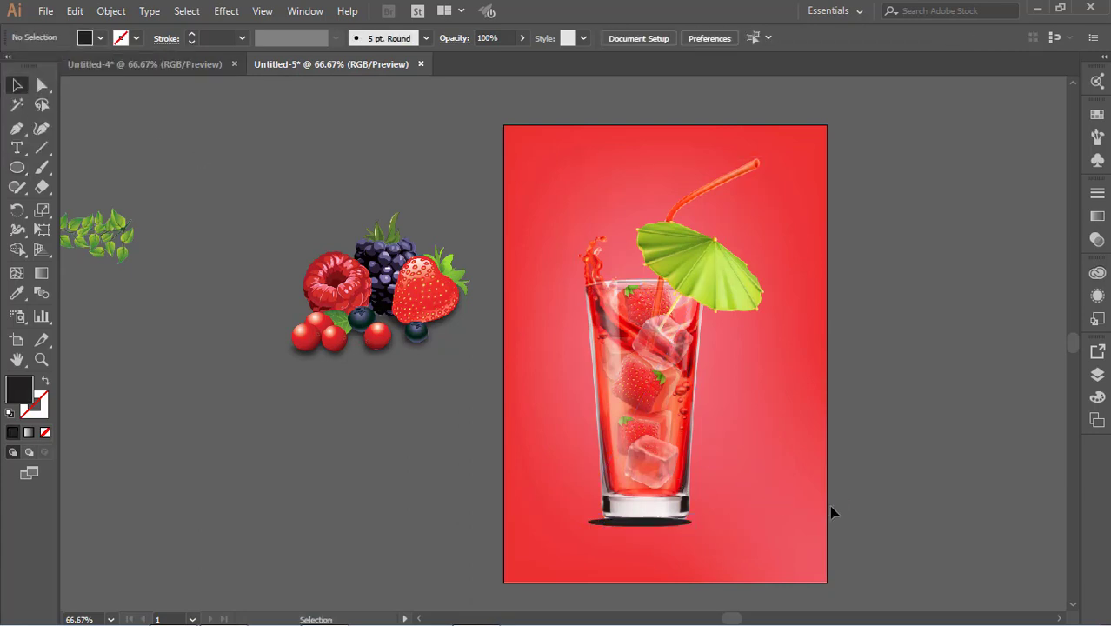
pyautogui.click(672, 496)
pyautogui.rightClick(650, 466)
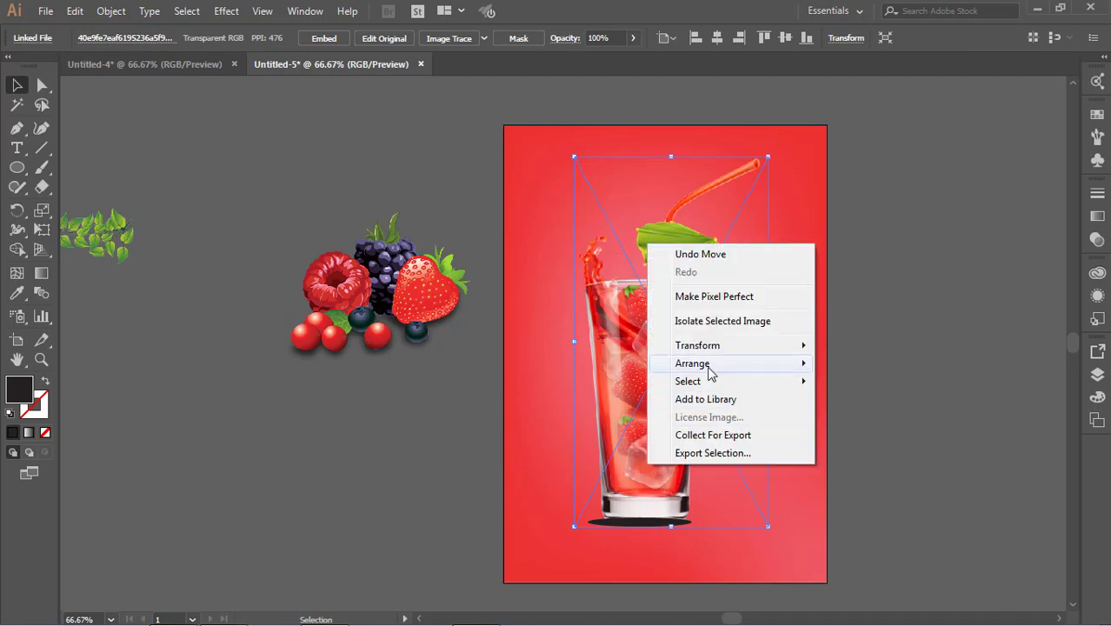
pyautogui.moveTo(709, 372)
pyautogui.click(861, 365)
pyautogui.click(858, 374)
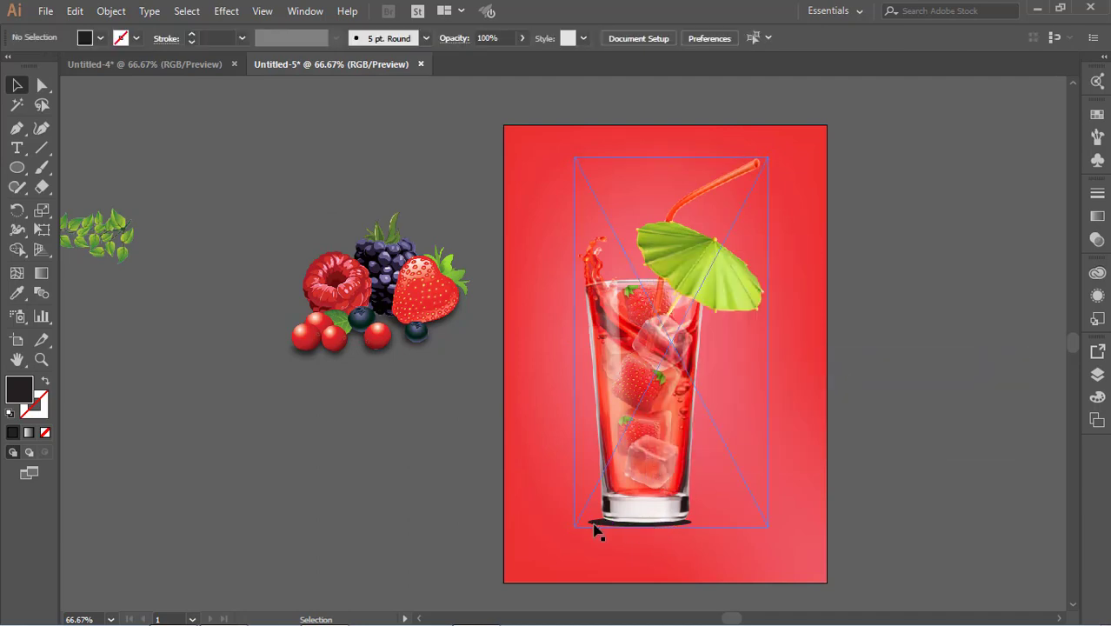
# Raise the glass clear of the black ellipse and nudge the ellipse right to centre it below the base.
pyautogui.moveTo(646, 476); pyautogui.dragTo(647, 455)
pyautogui.click(657, 522)
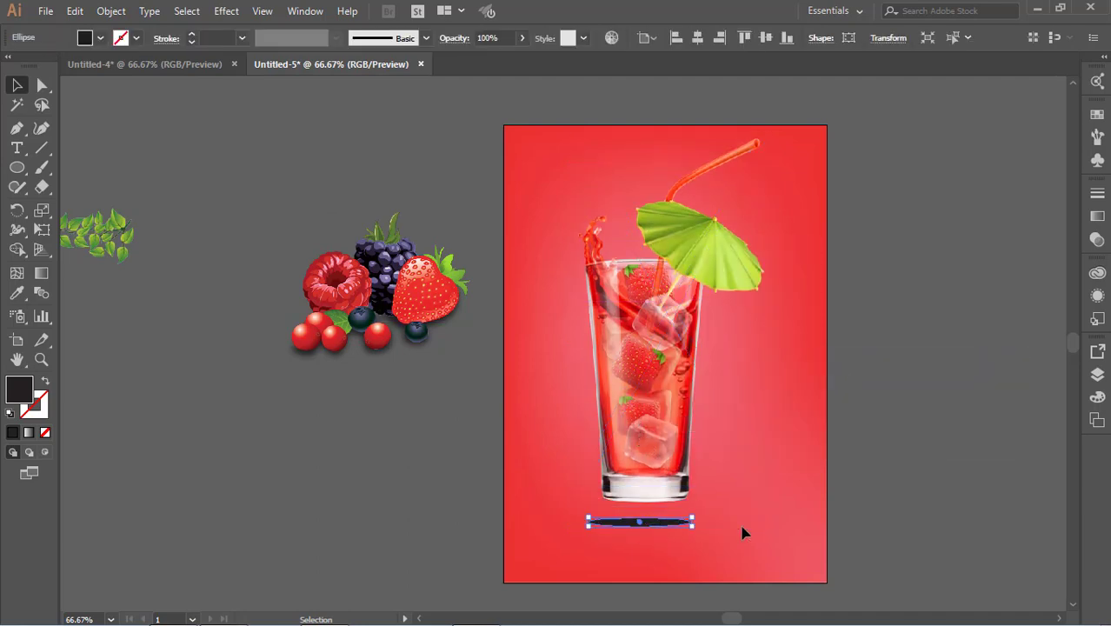
pyautogui.scroll(1, 743, 532)
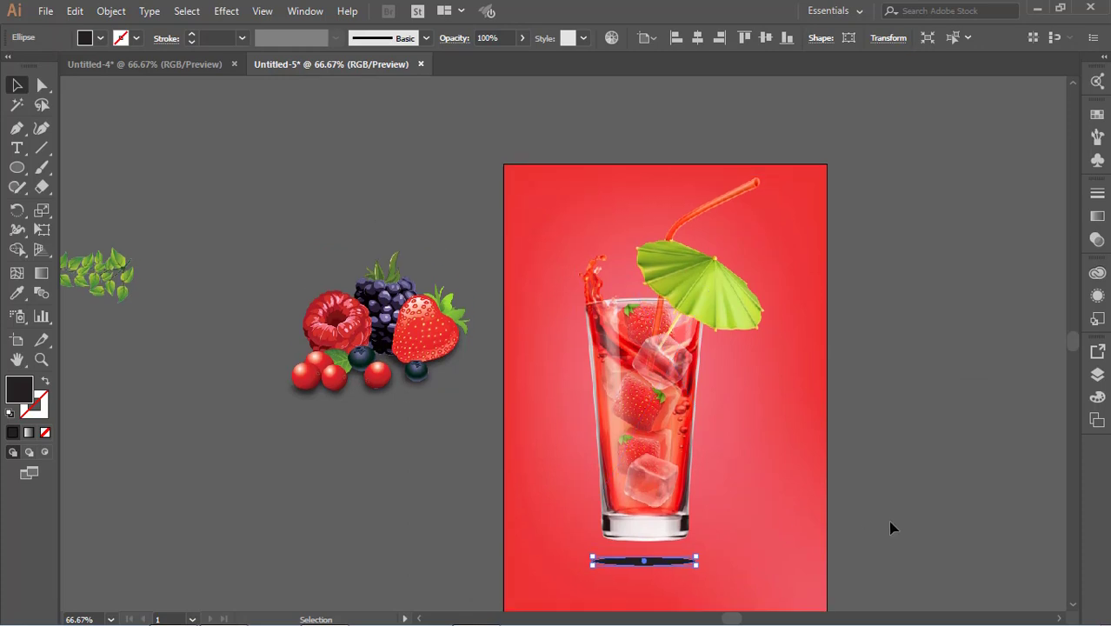
pyautogui.click(887, 520)
# Lower the glass back onto the black ellipse and nudge it up slightly so the ellipse shows beneath the base.
pyautogui.moveTo(660, 474); pyautogui.dragTo(660, 495)
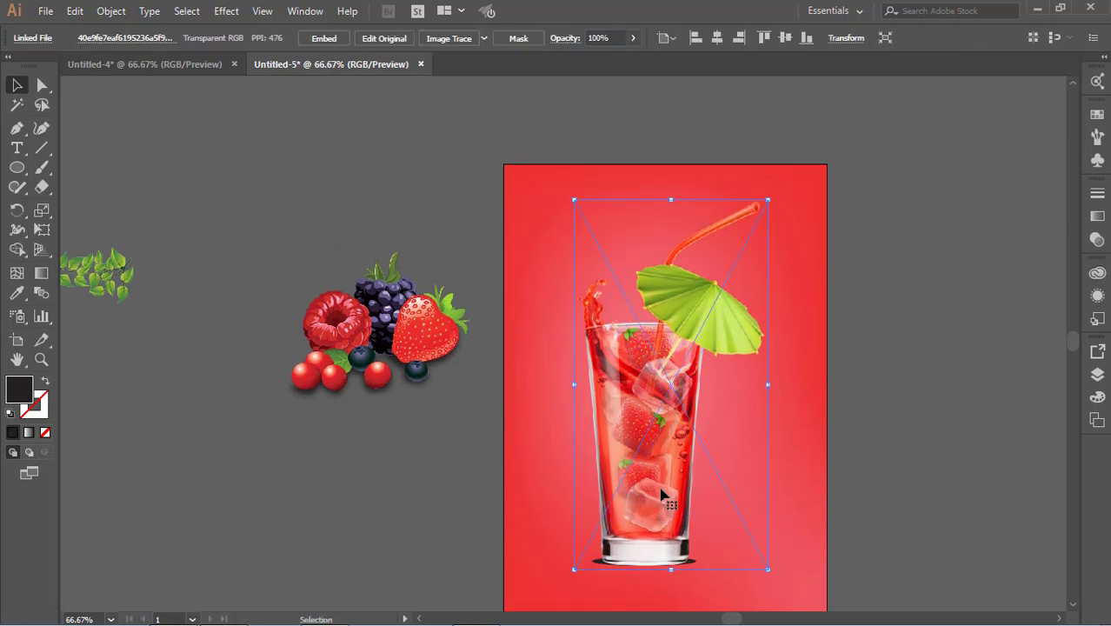
pyautogui.press('Up')
pyautogui.press('Up')
pyautogui.press('Up')
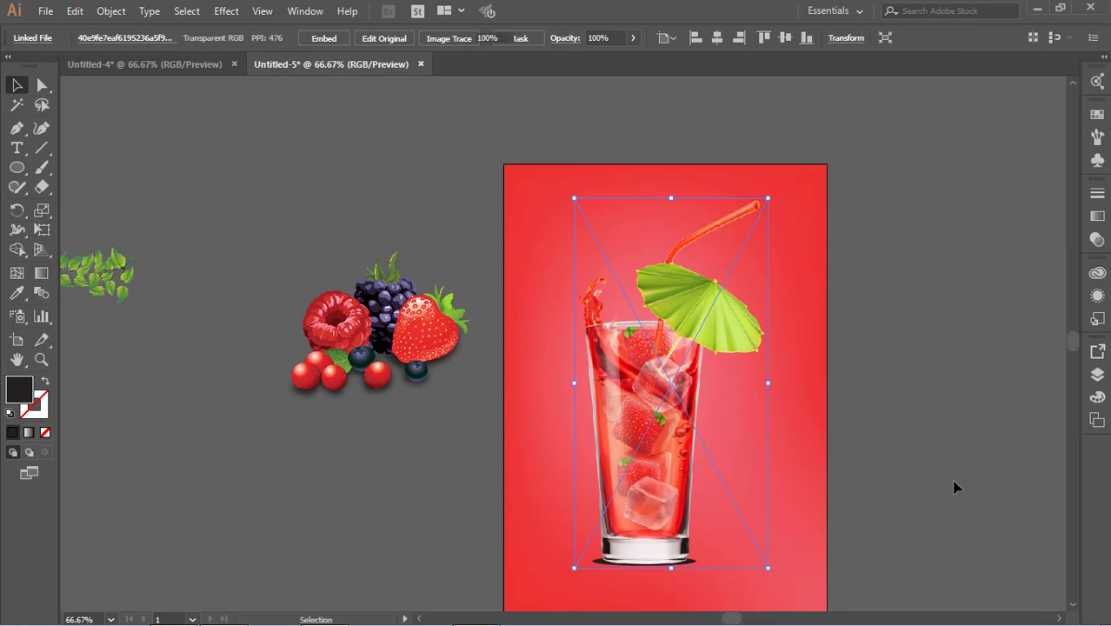
pyautogui.click(954, 487)
# Unlock all locked objects and lock the red mesh background again.
pyautogui.click(638, 452)
pyautogui.rightClick(638, 450)
pyautogui.moveTo(678, 365)
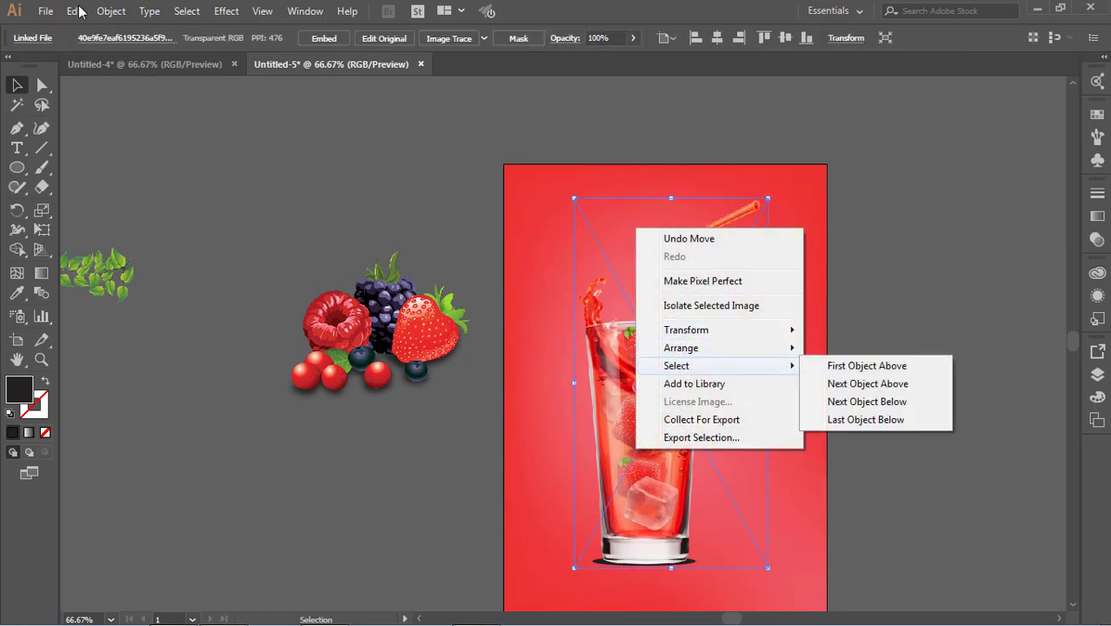
pyautogui.click(110, 10)
pyautogui.click(178, 128)
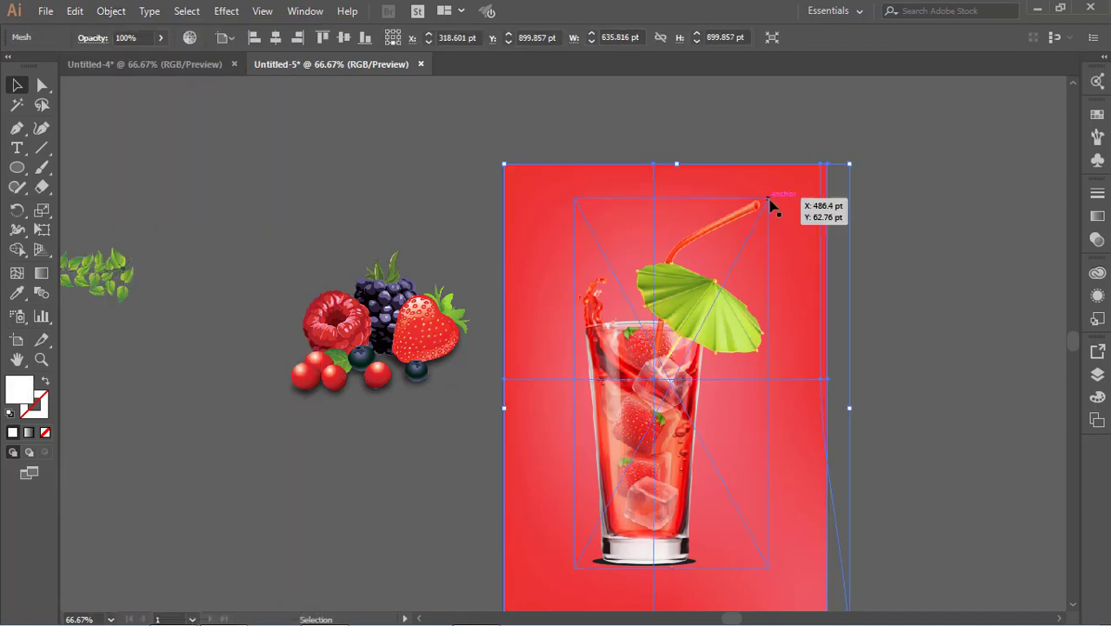
pyautogui.click(110, 11)
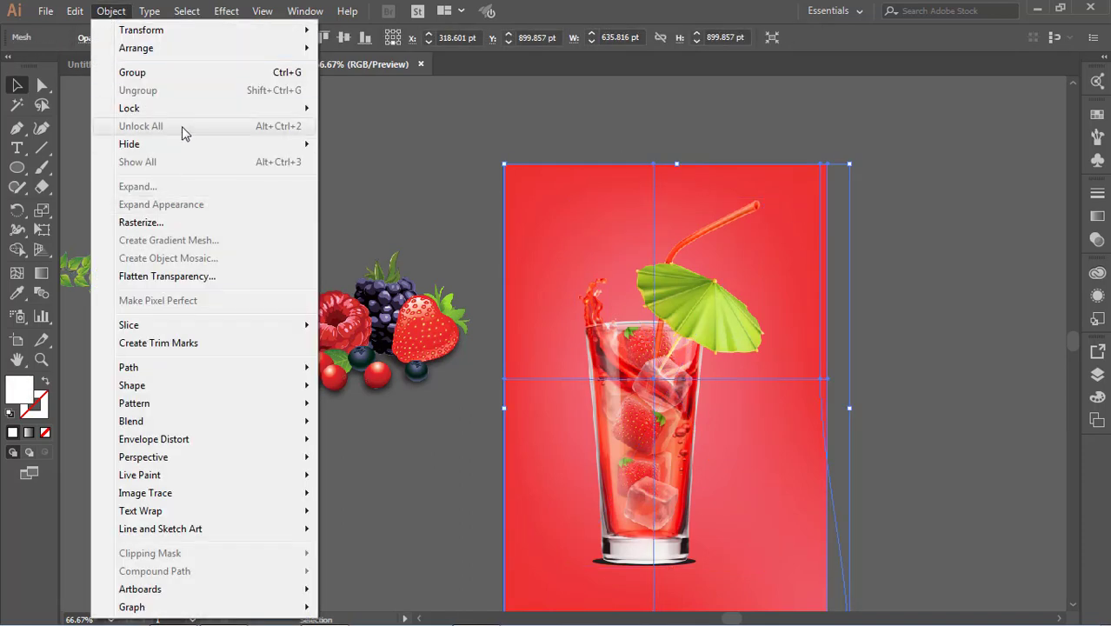
pyautogui.moveTo(204, 109)
pyautogui.click(360, 106)
# Lock the drink glass image.
pyautogui.click(587, 347)
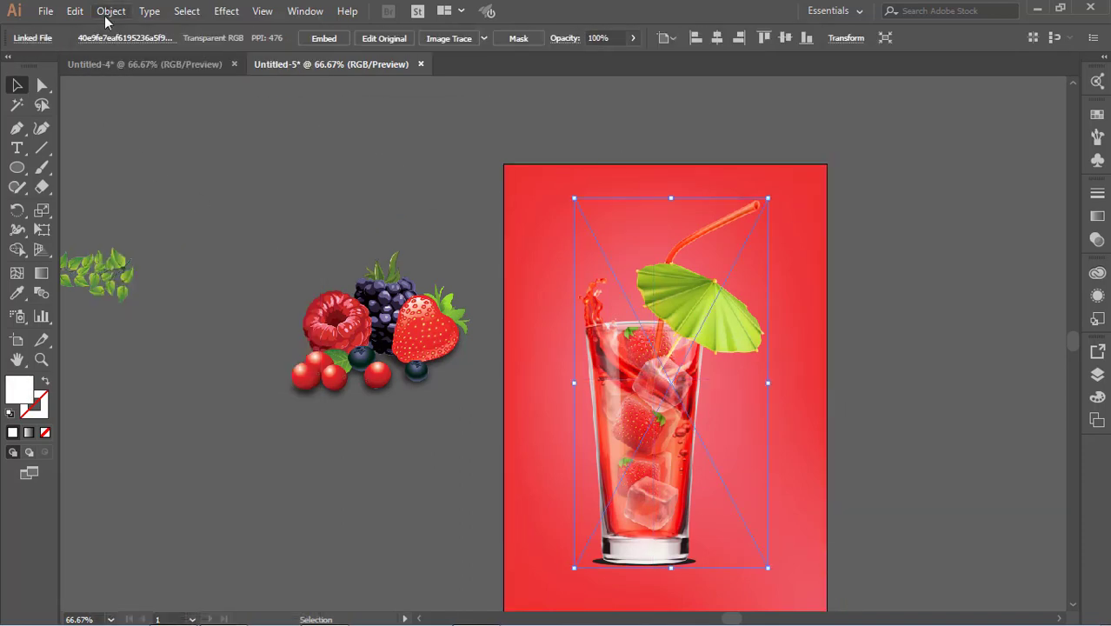
pyautogui.click(50, 12)
pyautogui.moveTo(110, 11)
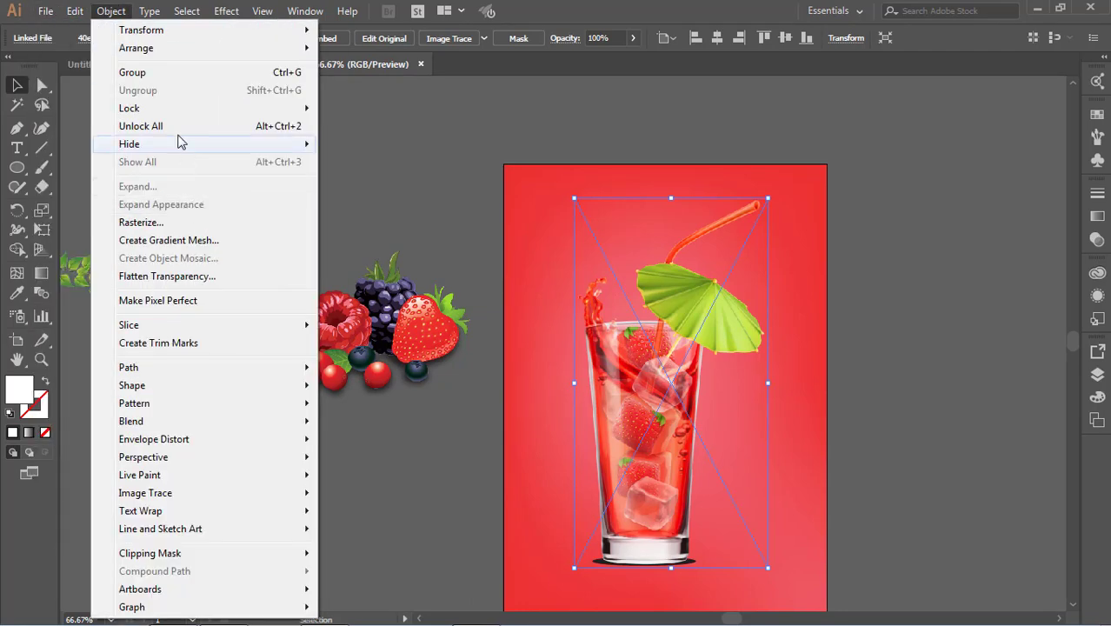
pyautogui.moveTo(182, 108)
pyautogui.click(396, 109)
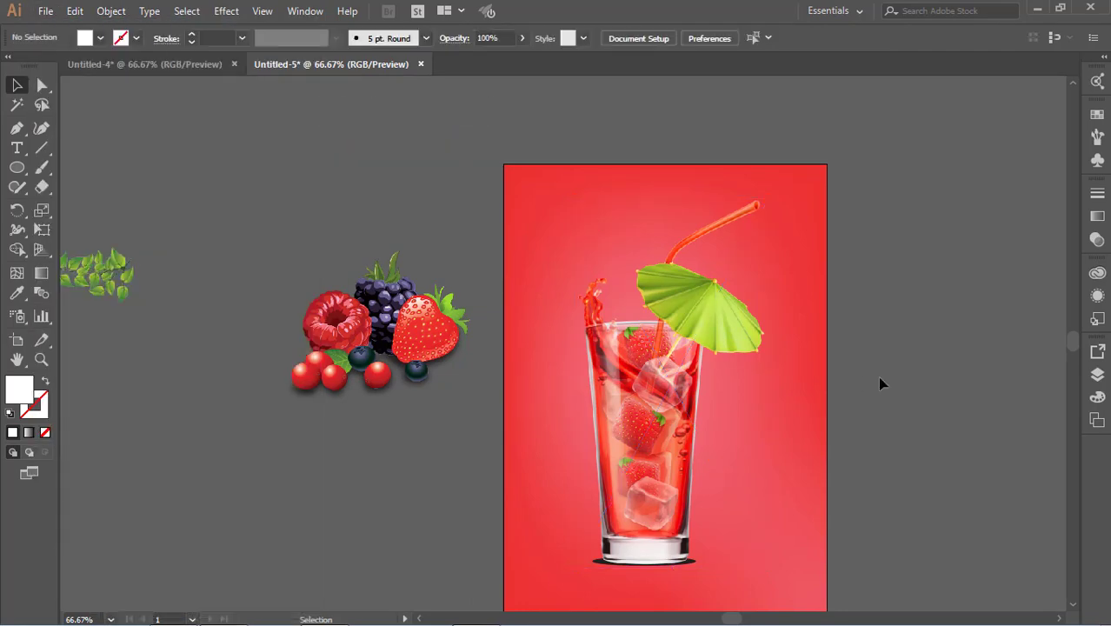
# Apply a Gaussian Blur with a 23.6 pixel radius to the black ellipse under the glass.
pyautogui.click(692, 565)
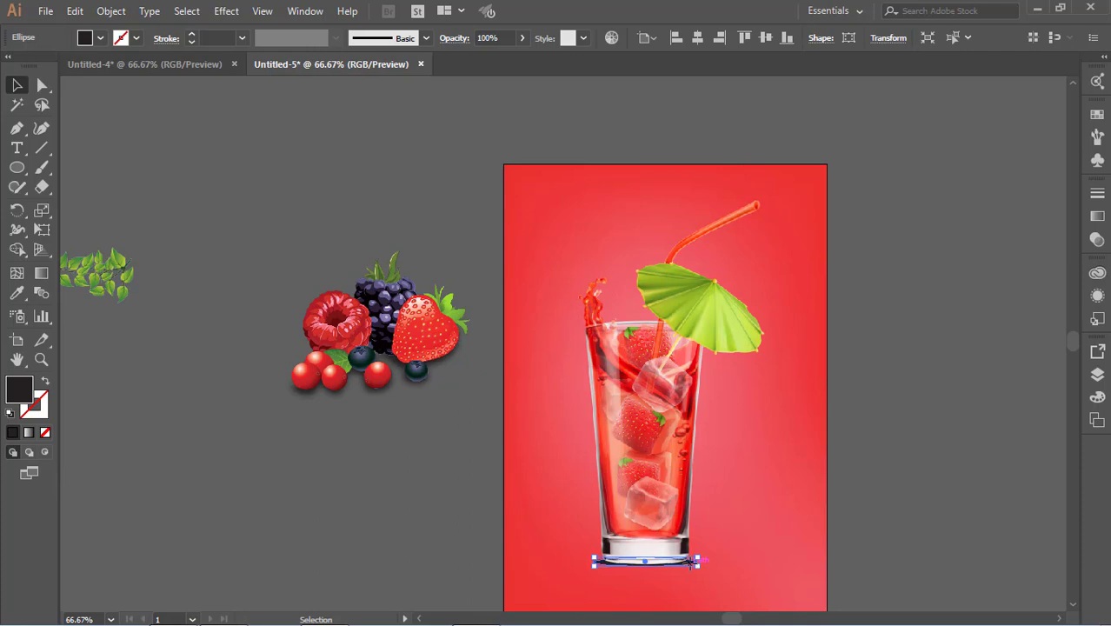
pyautogui.click(238, 9)
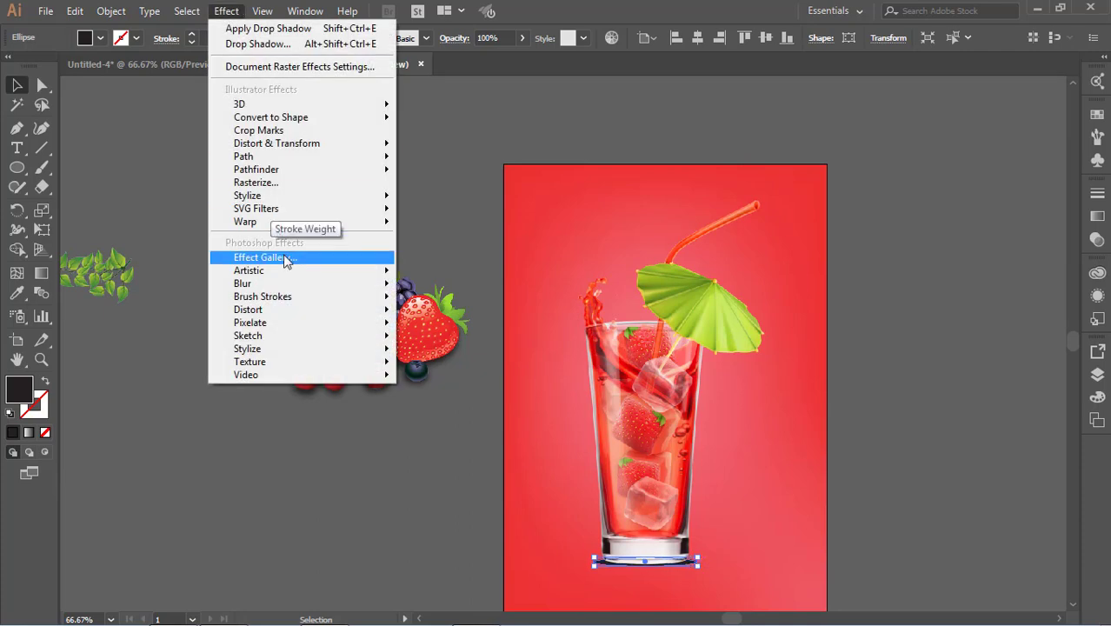
pyautogui.moveTo(354, 287)
pyautogui.click(452, 285)
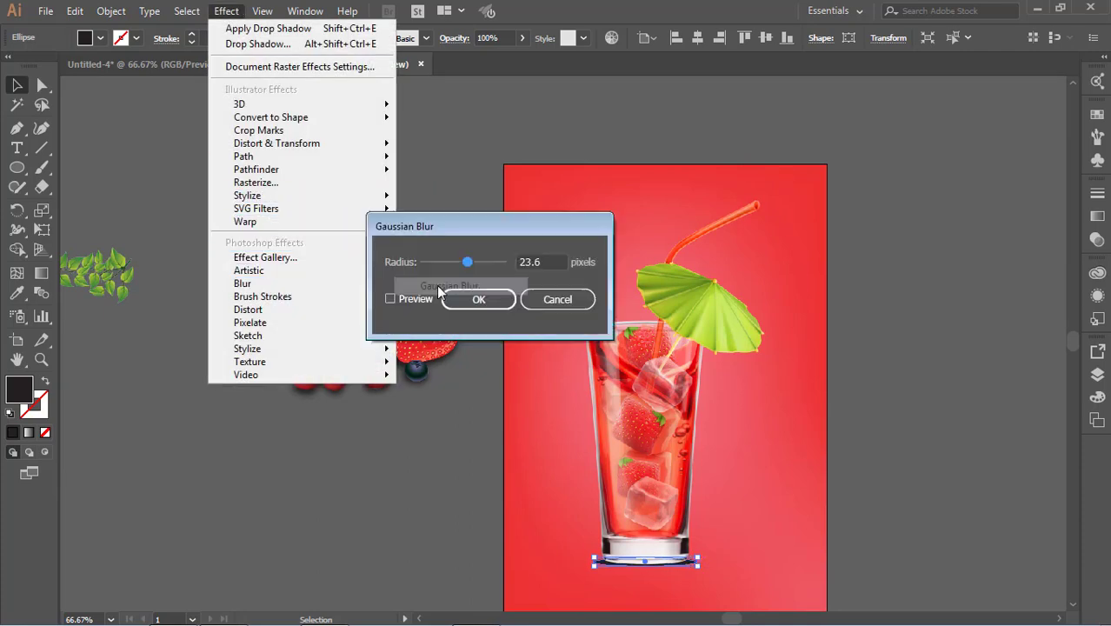
pyautogui.click(390, 298)
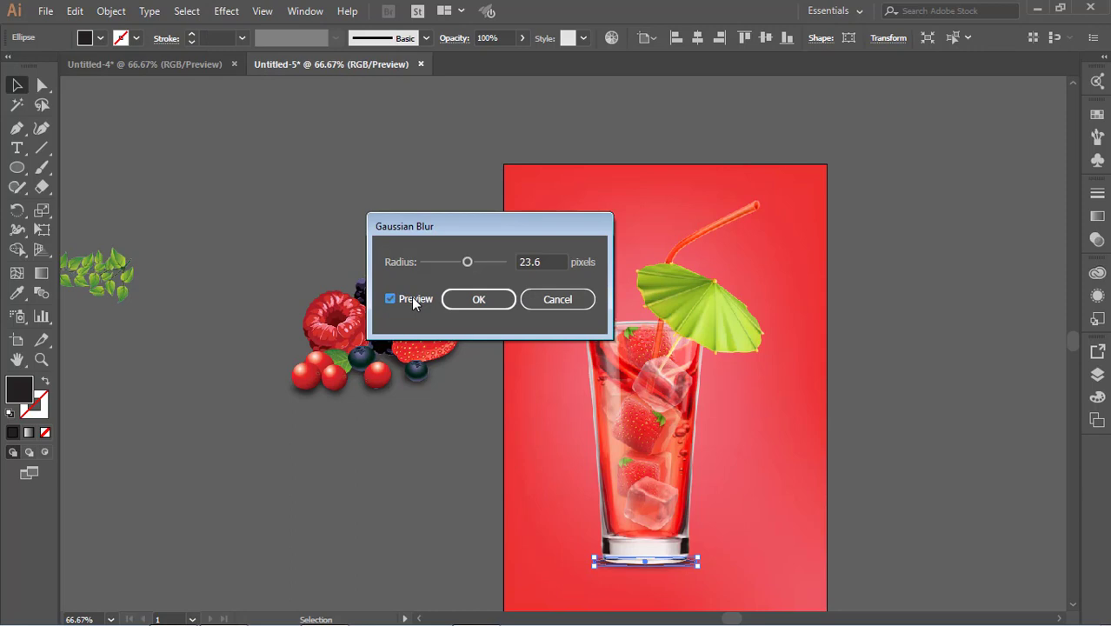
pyautogui.click(478, 299)
pyautogui.click(842, 487)
# Reduce the blurred shadow ellipse's opacity to 81%.
pyautogui.click(696, 559)
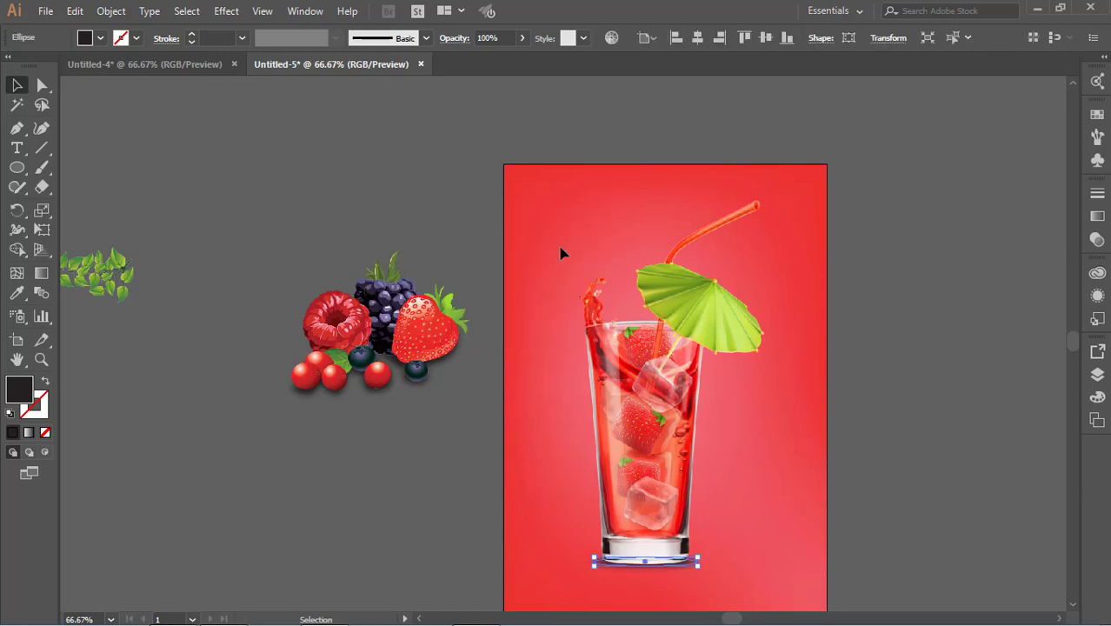
pyautogui.click(522, 41)
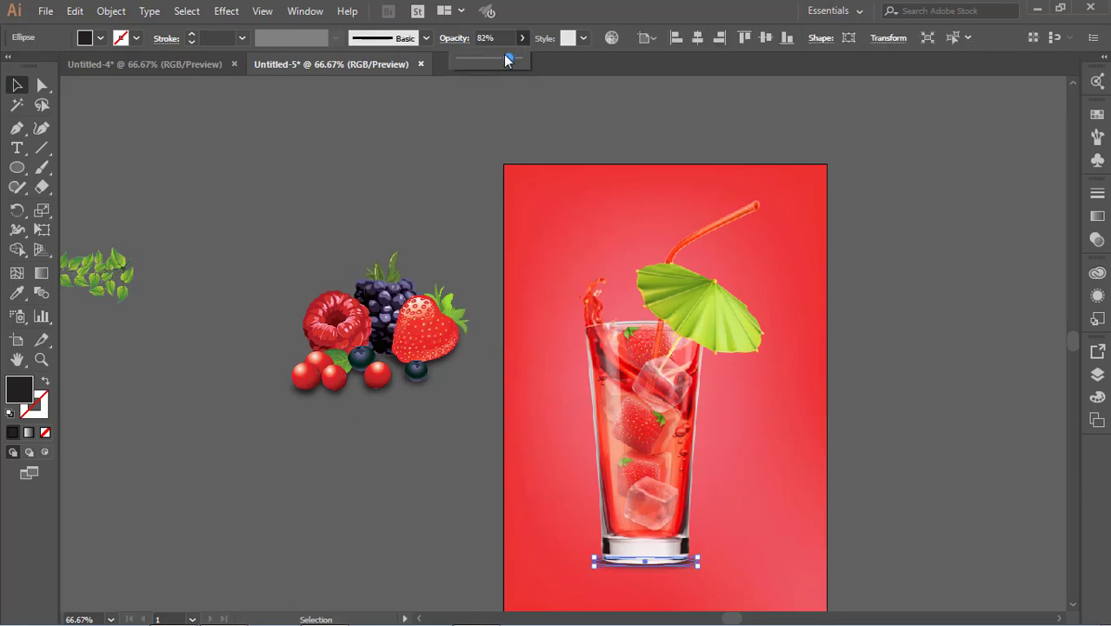
pyautogui.click(909, 360)
pyautogui.click(898, 425)
pyautogui.scroll(-2, 898, 424)
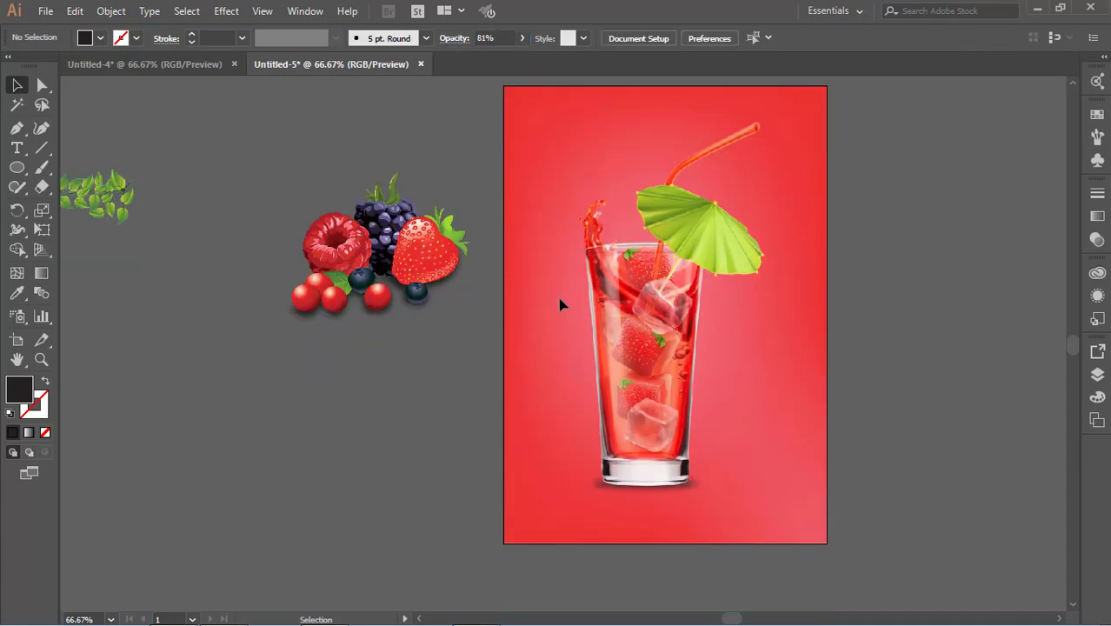
# Move the berry group onto the poster over the glass's lower right part and arrange it in front of the glass.
pyautogui.click(421, 254)
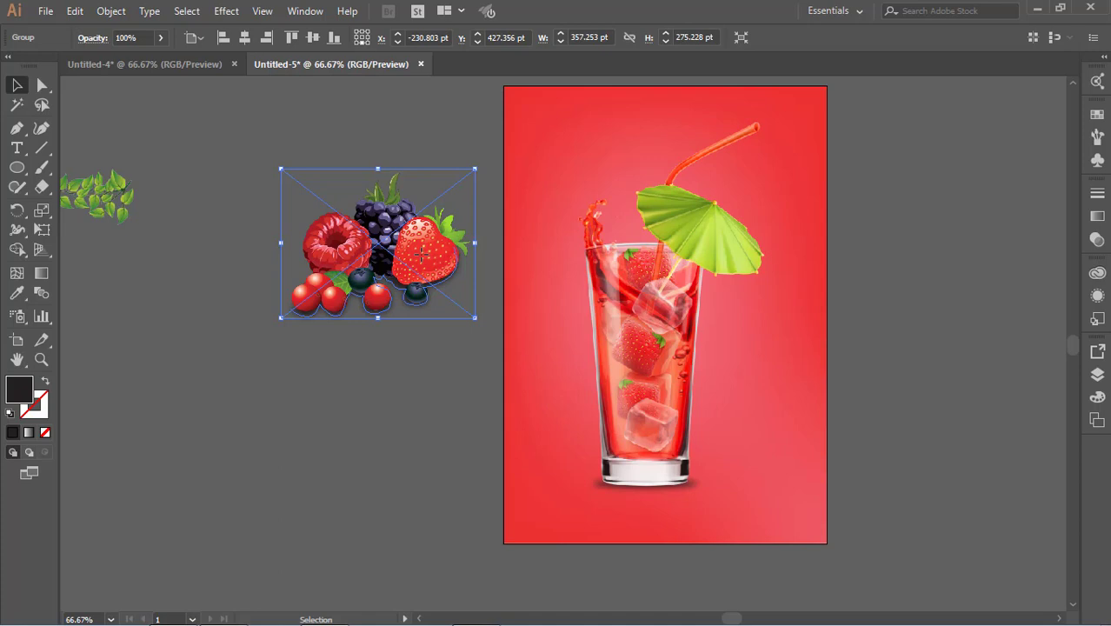
pyautogui.moveTo(420, 254); pyautogui.dragTo(743, 439)
pyautogui.rightClick(711, 445)
pyautogui.moveTo(780, 351)
pyautogui.click(665, 351)
pyautogui.click(919, 396)
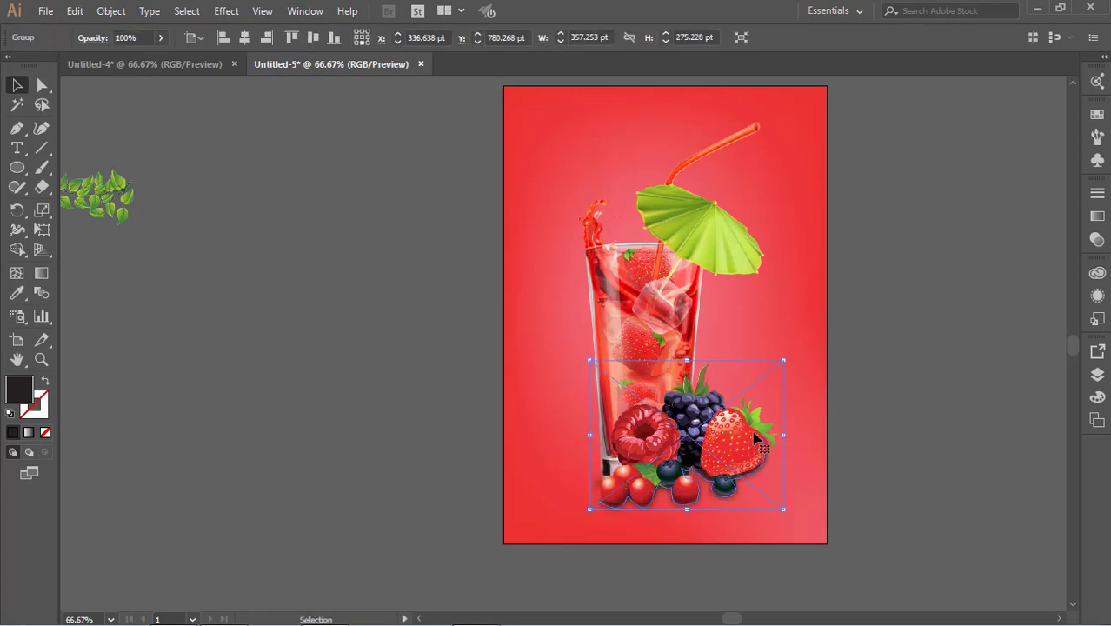
# Scale the berry group down to about 322 × 248 pt and shift it slightly up and right against the glass base.
pyautogui.moveTo(783, 364); pyautogui.dragTo(765, 376)
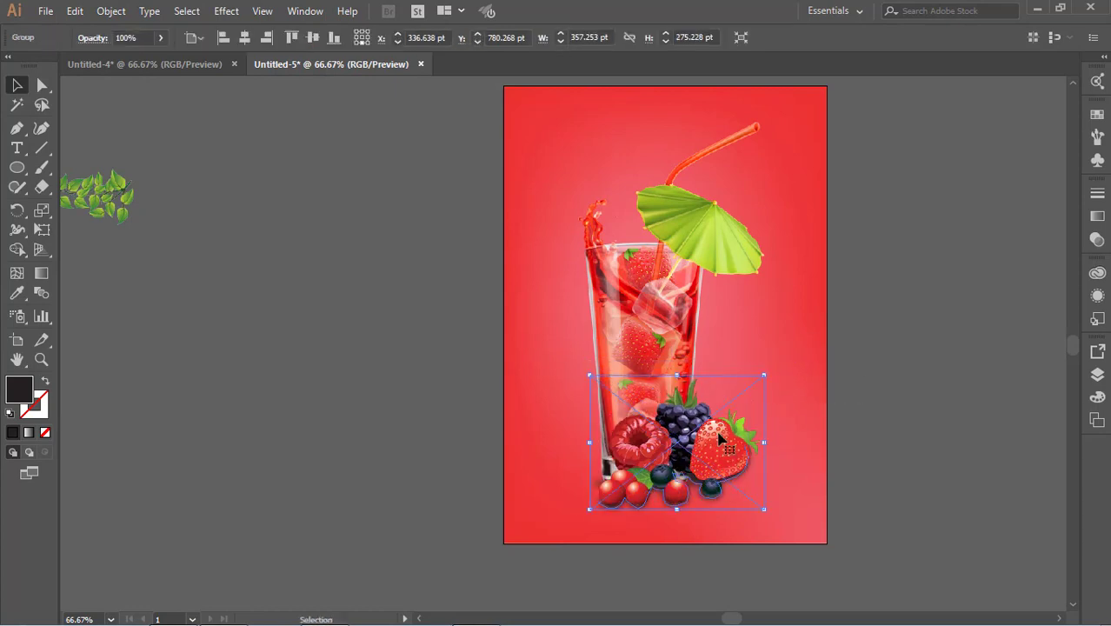
pyautogui.moveTo(713, 456)
pyautogui.mouseDown()
pyautogui.moveTo(733, 464)
pyautogui.moveTo(720, 442)
pyautogui.moveTo(724, 450)
pyautogui.mouseUp()
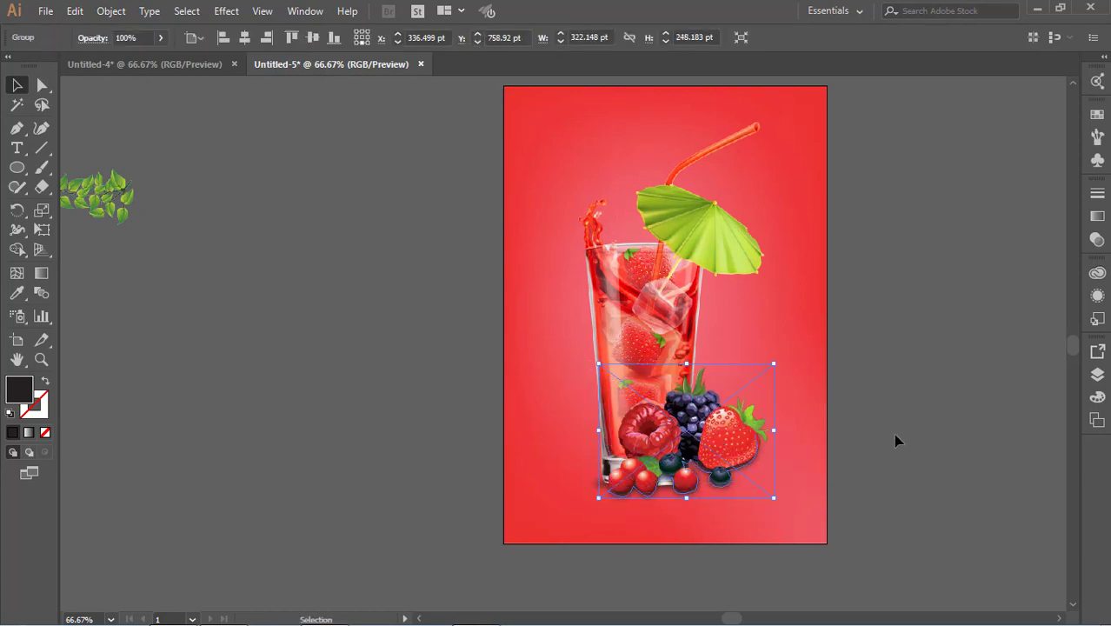
pyautogui.click(895, 441)
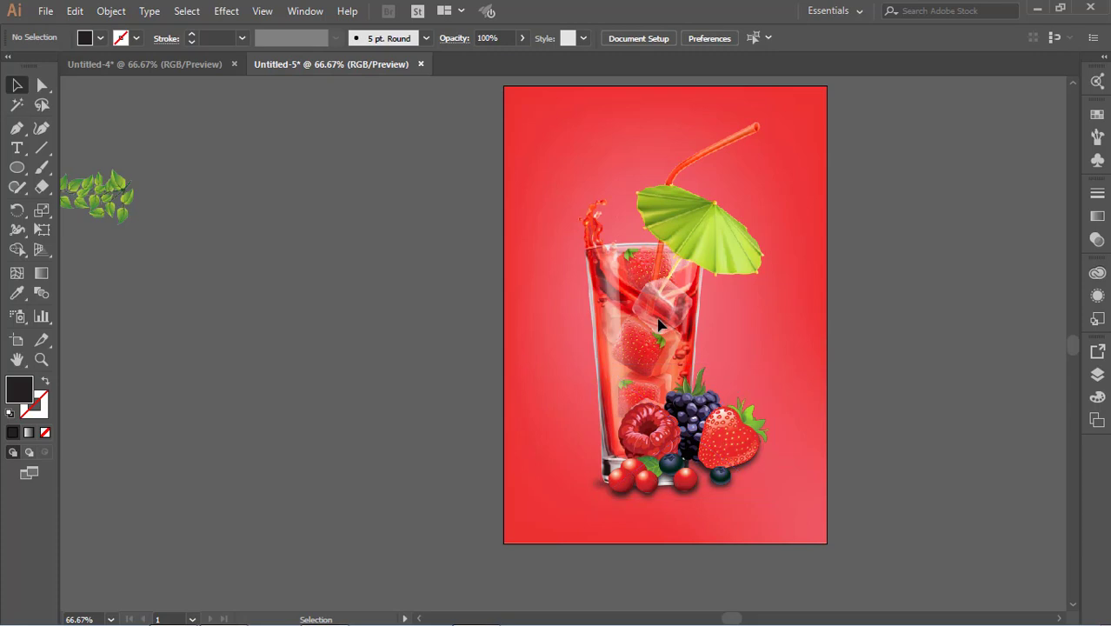
# Unlock all objects, then raise the glass and berries slightly and scale them together to about 357 × 675 pt.
pyautogui.click(112, 12)
pyautogui.click(169, 127)
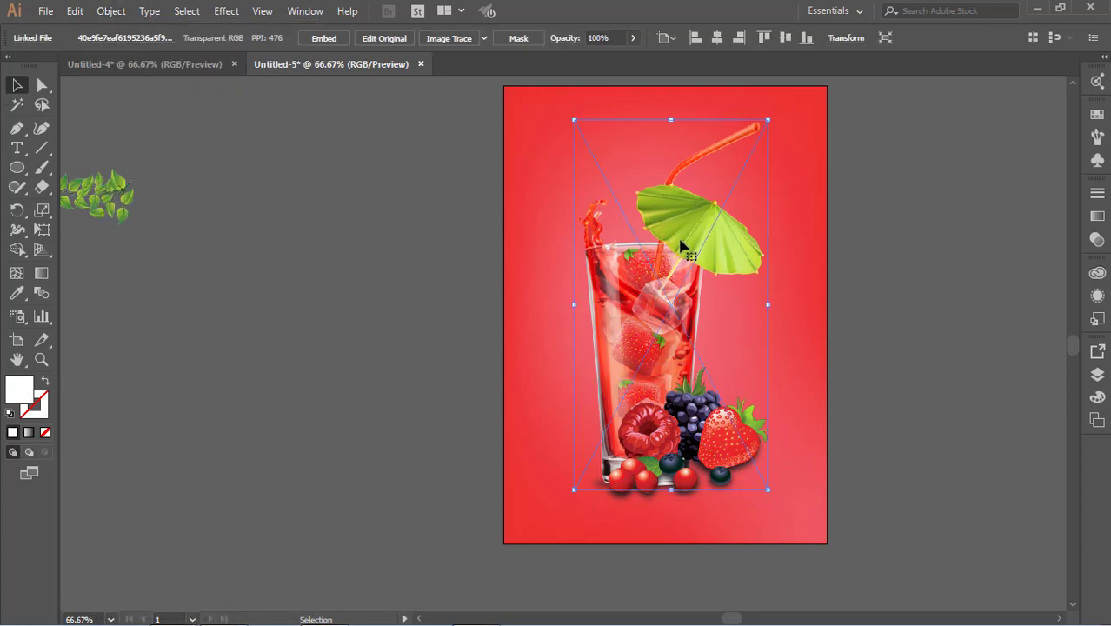
pyautogui.keyDown('shift'); pyautogui.click(624, 376); pyautogui.keyUp('shift')
pyautogui.keyDown('shift'); pyautogui.click(682, 434); pyautogui.keyUp('shift')
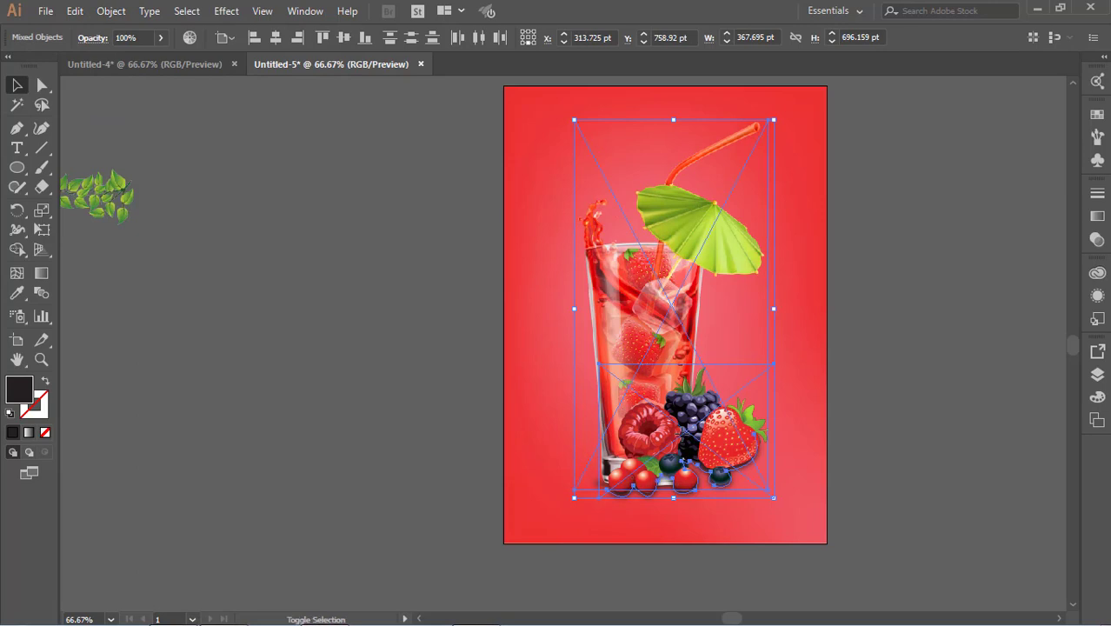
pyautogui.moveTo(682, 433); pyautogui.dragTo(682, 423)
pyautogui.moveTo(773, 109)
pyautogui.mouseDown()
pyautogui.moveTo(801, 104)
pyautogui.moveTo(768, 109)
pyautogui.moveTo(768, 121)
pyautogui.mouseUp()
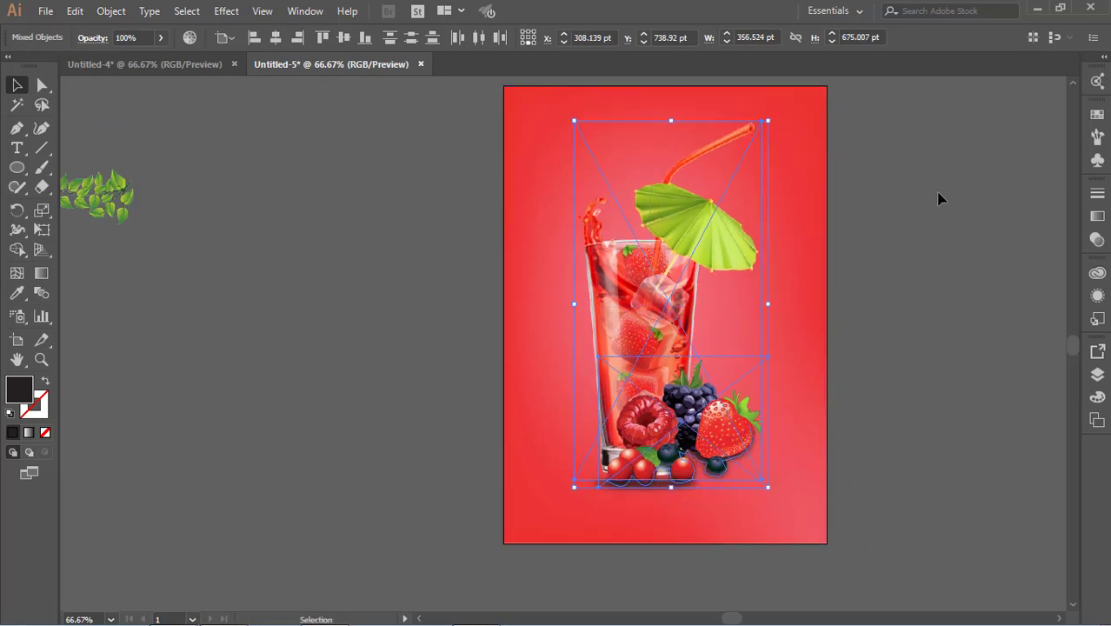
pyautogui.click(938, 198)
# Nudge the blurred shadow ellipse up until it sits directly beneath the raised glass base.
pyautogui.click(662, 488)
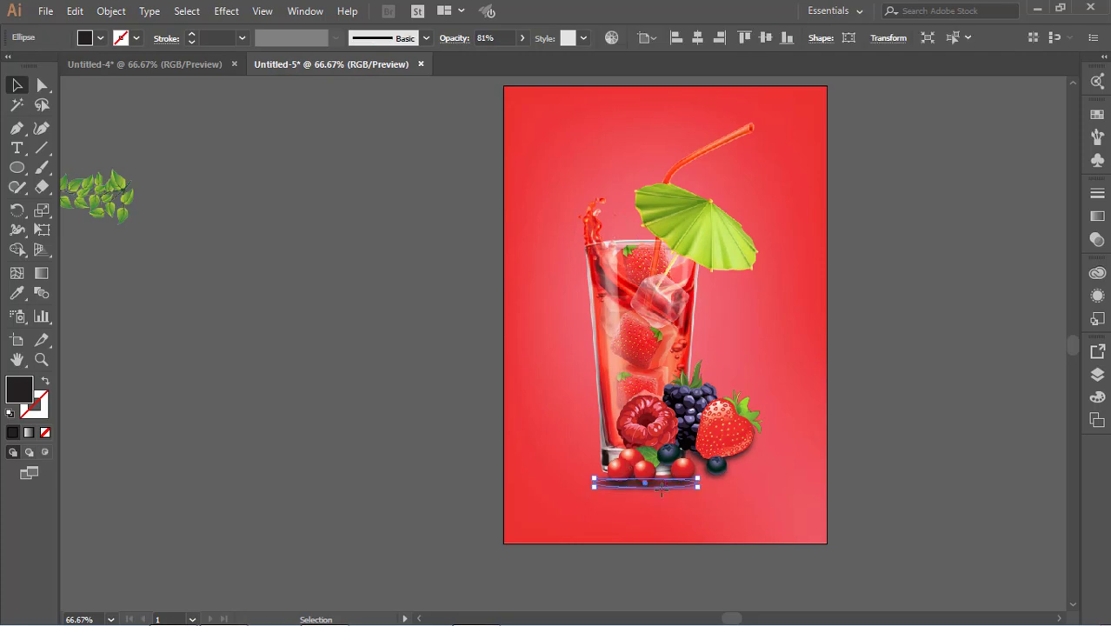
pyautogui.press('Up')
pyautogui.press('Up')
pyautogui.press('Up')
pyautogui.press('Up')
pyautogui.press('Up')
pyautogui.press('Up')
pyautogui.press('Up')
pyautogui.press('Up')
pyautogui.press('Up')
pyautogui.press('Up')
pyautogui.press('Up')
pyautogui.press('Up')
pyautogui.press('Up')
pyautogui.press('Up')
pyautogui.press('Up')
pyautogui.press('Up')
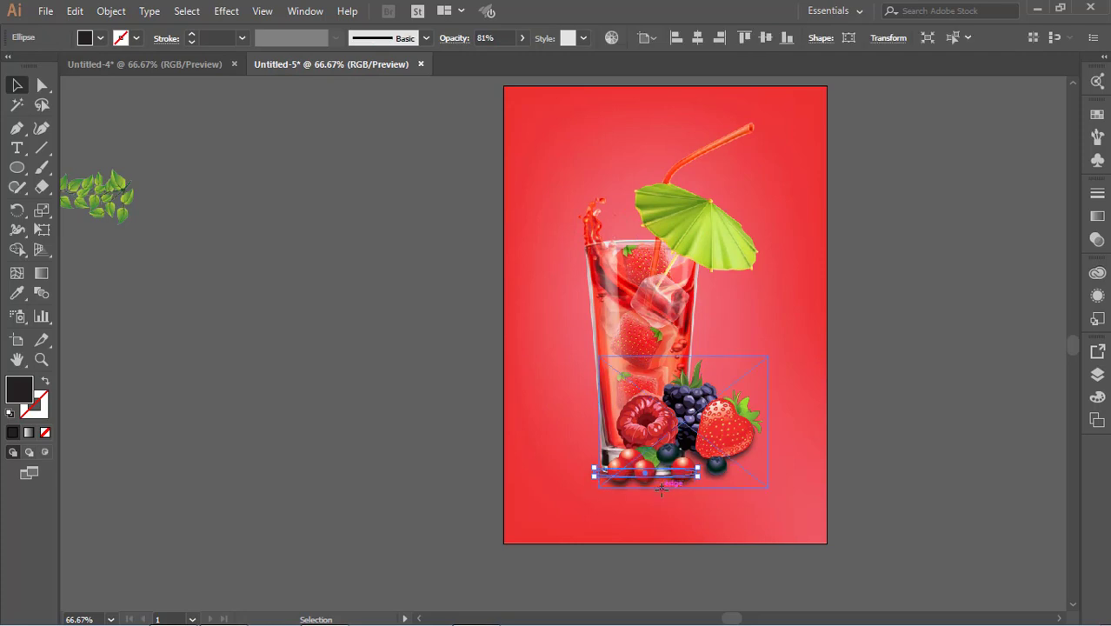
pyautogui.click(928, 440)
pyautogui.hotkey('ctrl', '0')
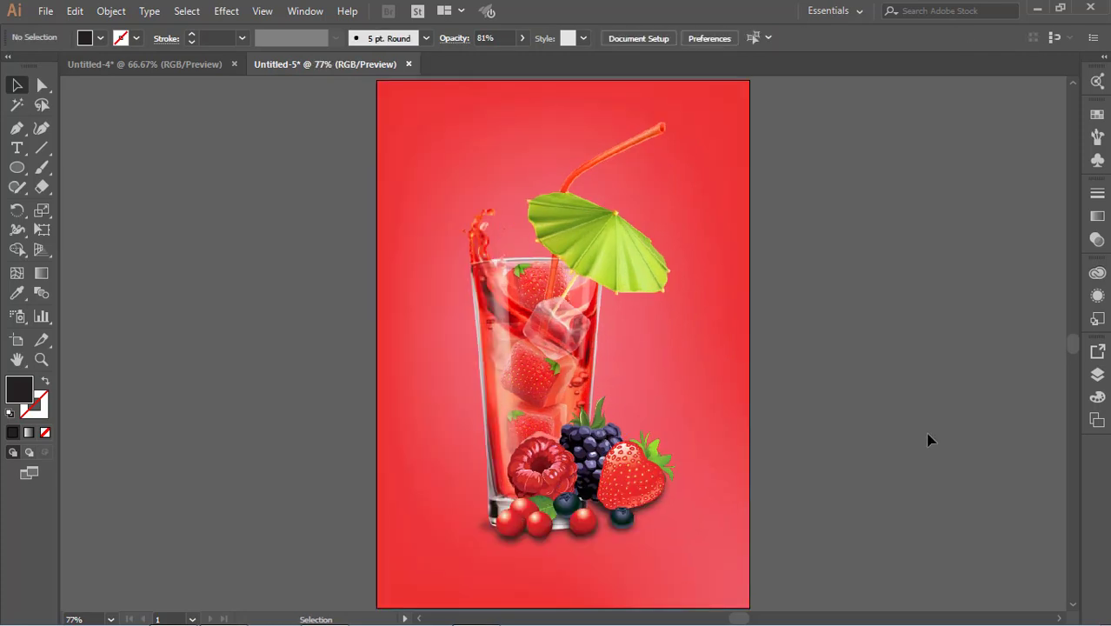
# Enlarge the glass image slightly toward the upper right, to about 367 pt wide.
pyautogui.click(609, 252)
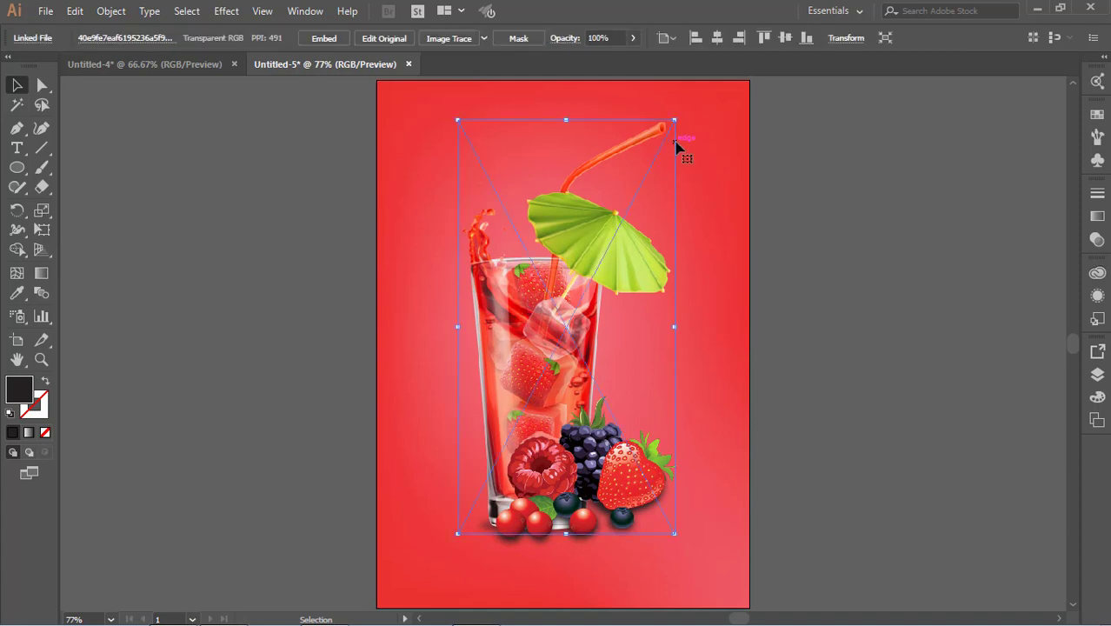
pyautogui.click(853, 205)
pyautogui.click(653, 146)
pyautogui.moveTo(675, 122); pyautogui.dragTo(687, 111)
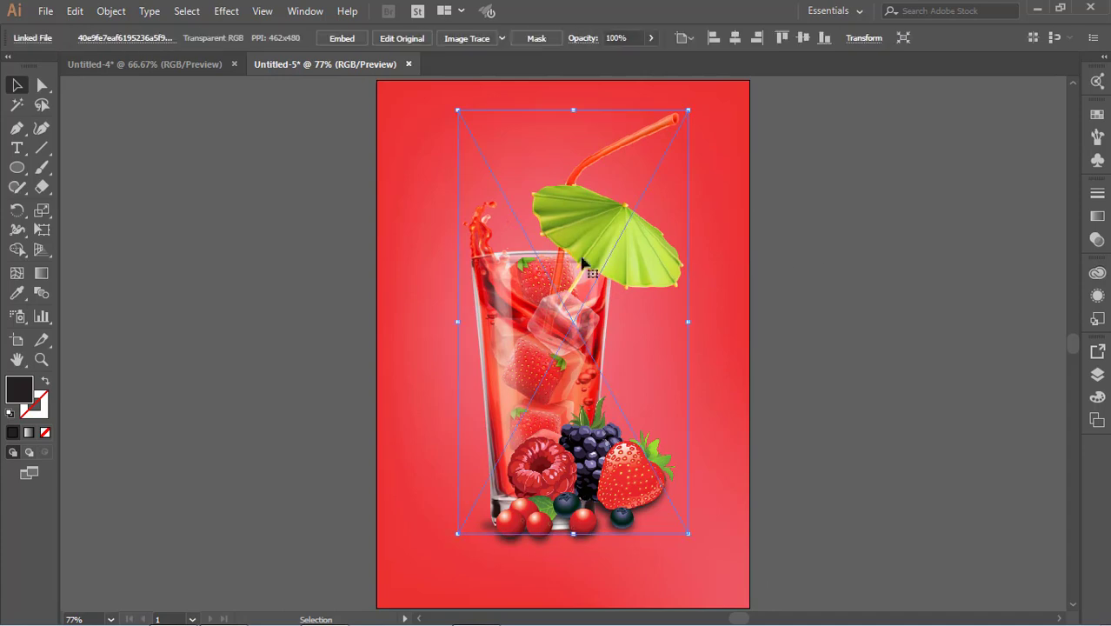
# Add a black drop shadow to the glass with Normal mode, 75% opacity, 4 pt X and Y offsets and 4 pt blur.
pyautogui.click(240, 10)
pyautogui.moveTo(273, 197)
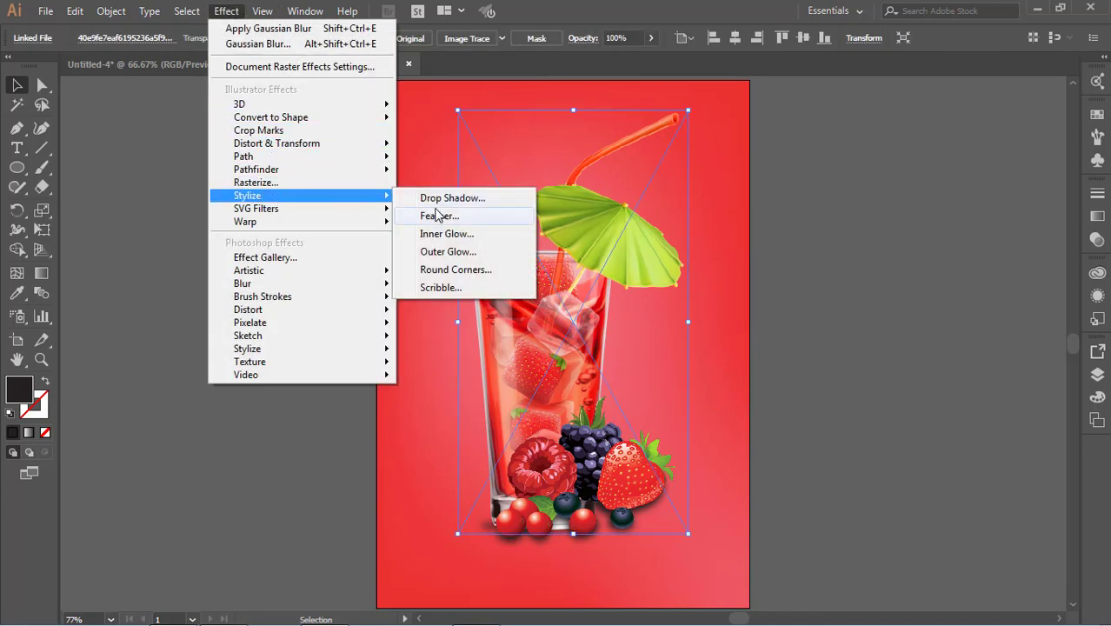
pyautogui.click(448, 198)
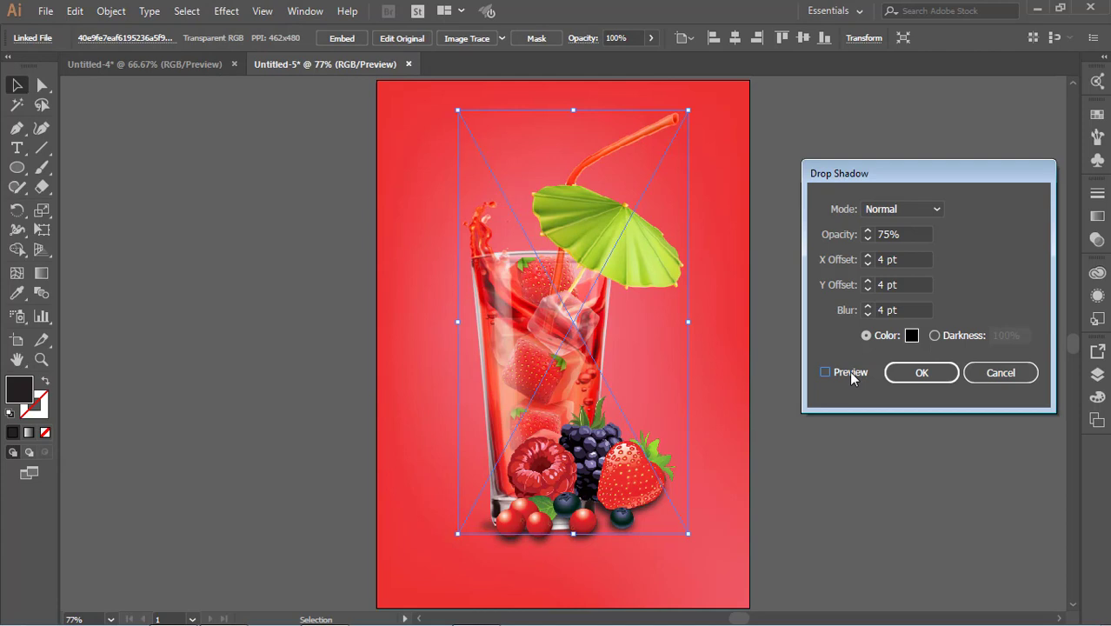
pyautogui.click(825, 372)
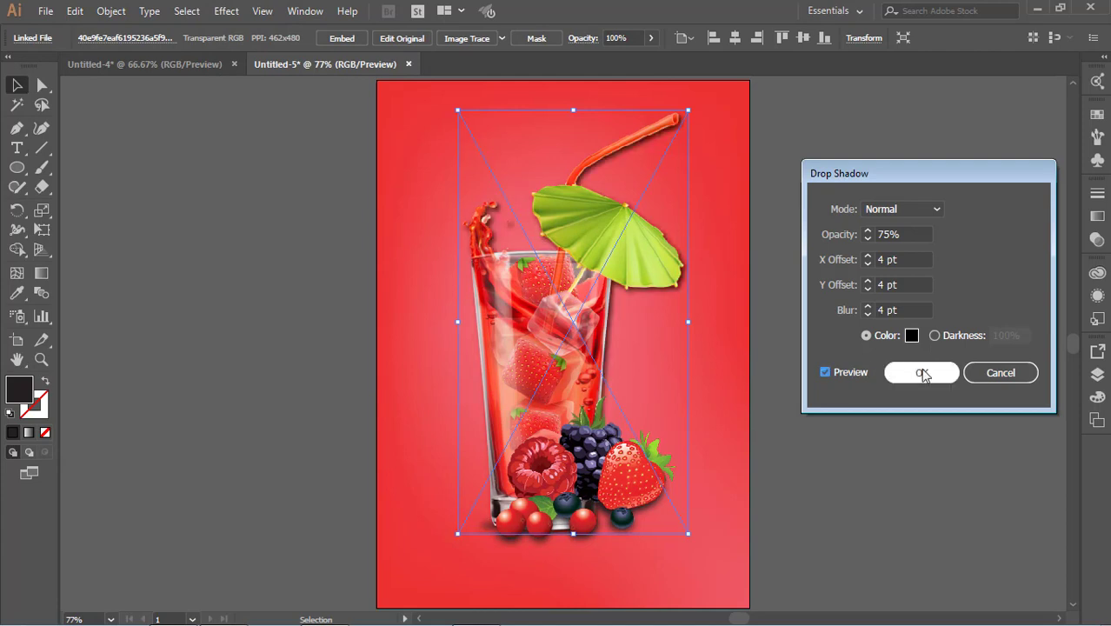
pyautogui.click(919, 372)
pyautogui.click(815, 384)
pyautogui.click(532, 322)
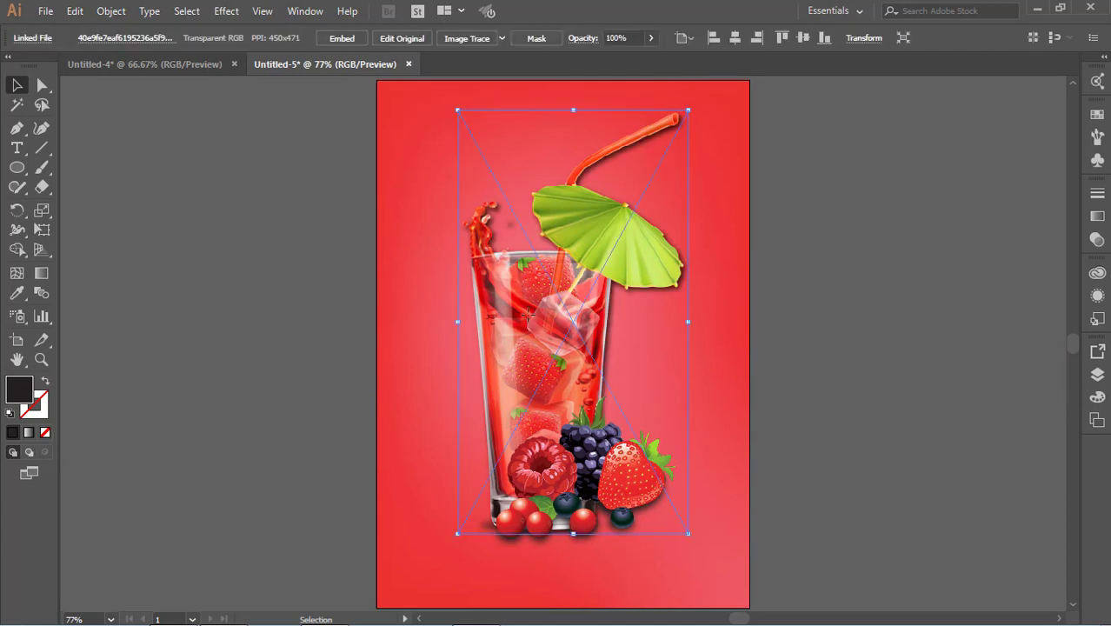
pyautogui.keyDown('shift'); pyautogui.click(484, 524); pyautogui.keyUp('shift')
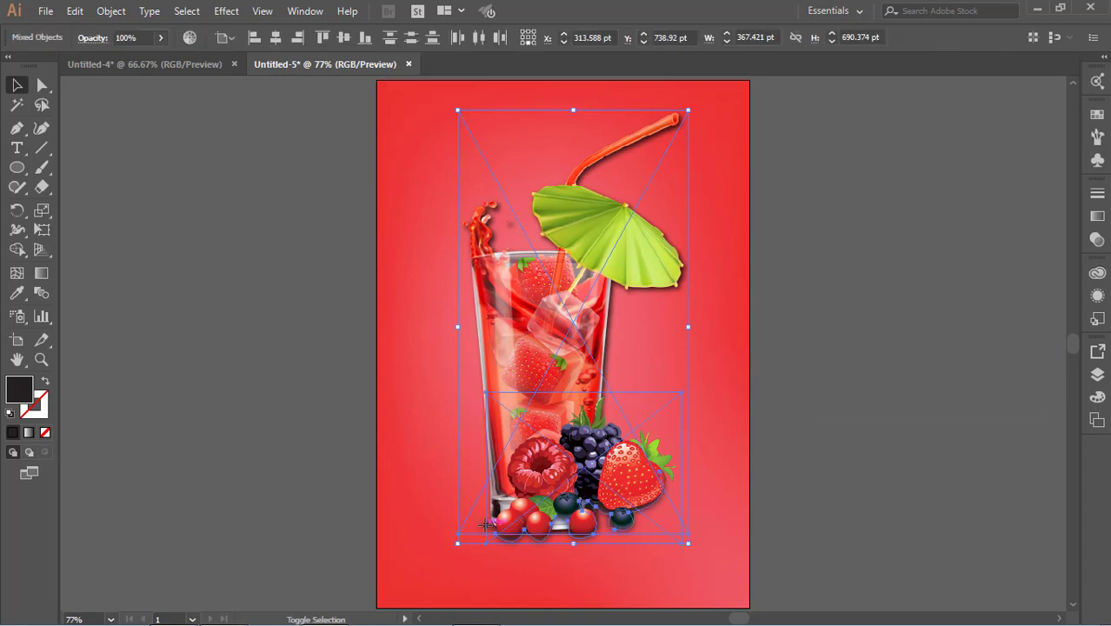
pyautogui.click(804, 496)
pyautogui.click(477, 527)
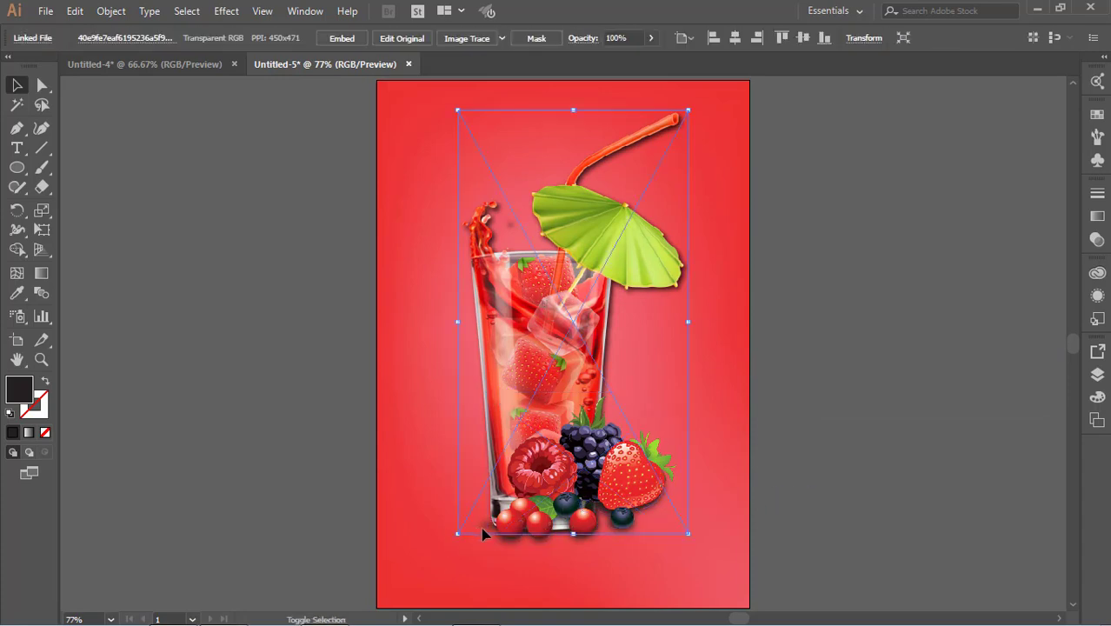
pyautogui.keyDown('shift'); pyautogui.click(484, 533); pyautogui.keyUp('shift')
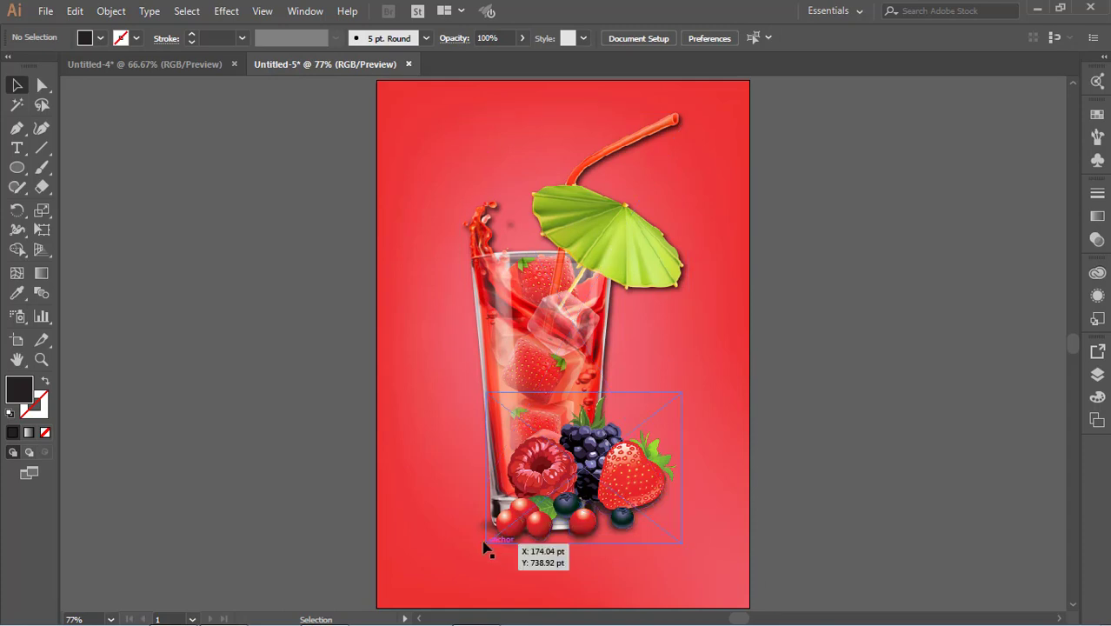
pyautogui.click(588, 305)
pyautogui.click(888, 315)
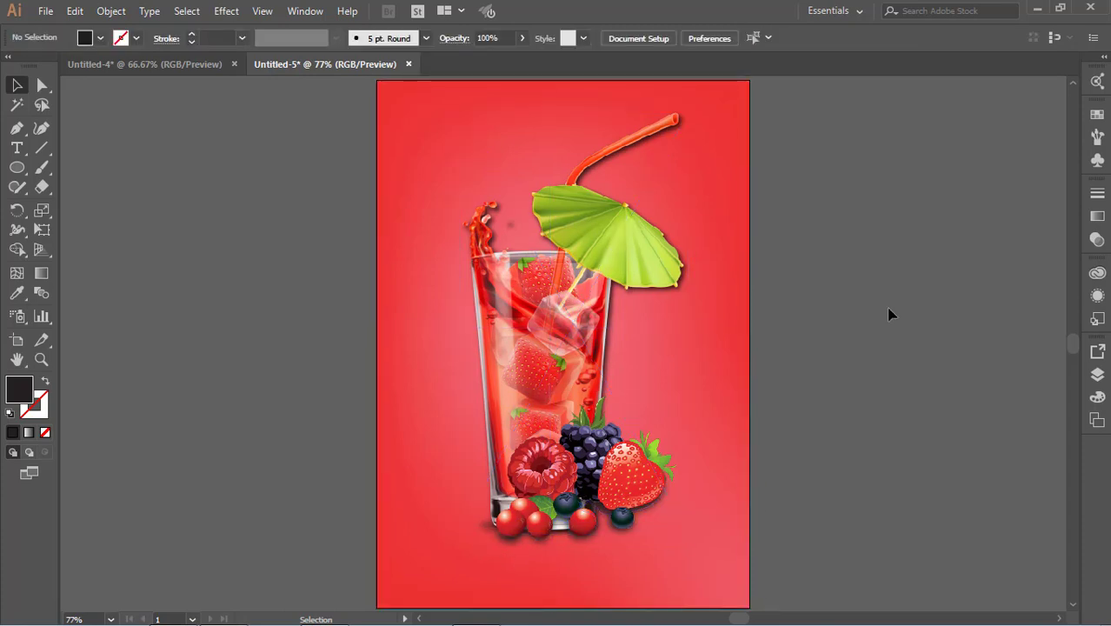
# Create a text object with the single letter S on the empty area left of the poster.
pyautogui.click(16, 148)
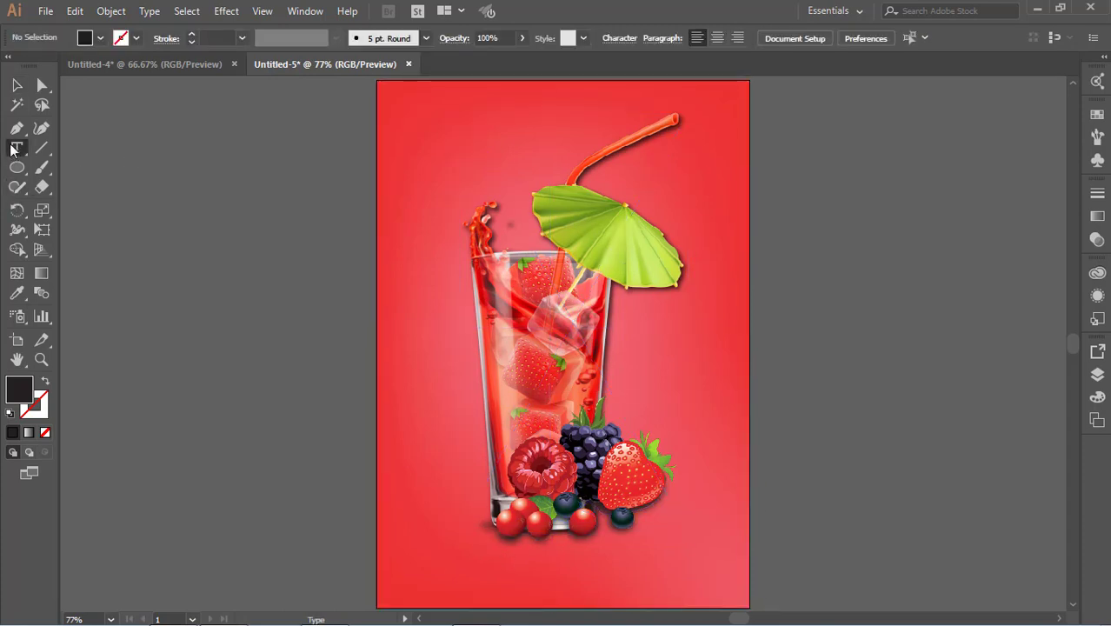
pyautogui.click(156, 241)
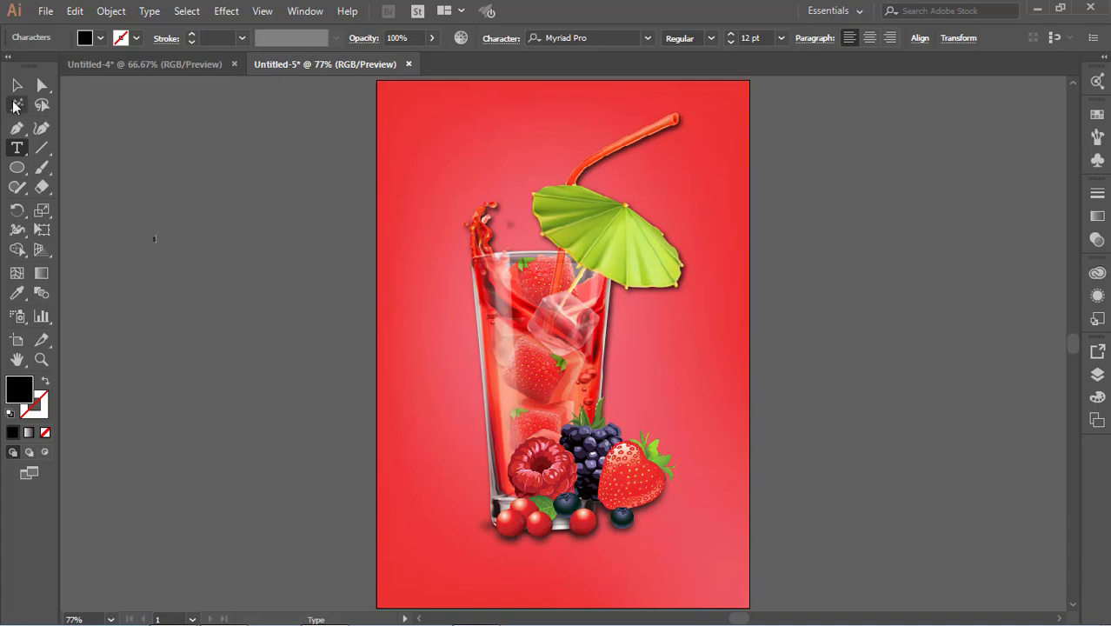
pyautogui.click(17, 85)
pyautogui.click(155, 169)
# Set the letter S to Calibri Bold and fill it with white.
pyautogui.click(154, 240)
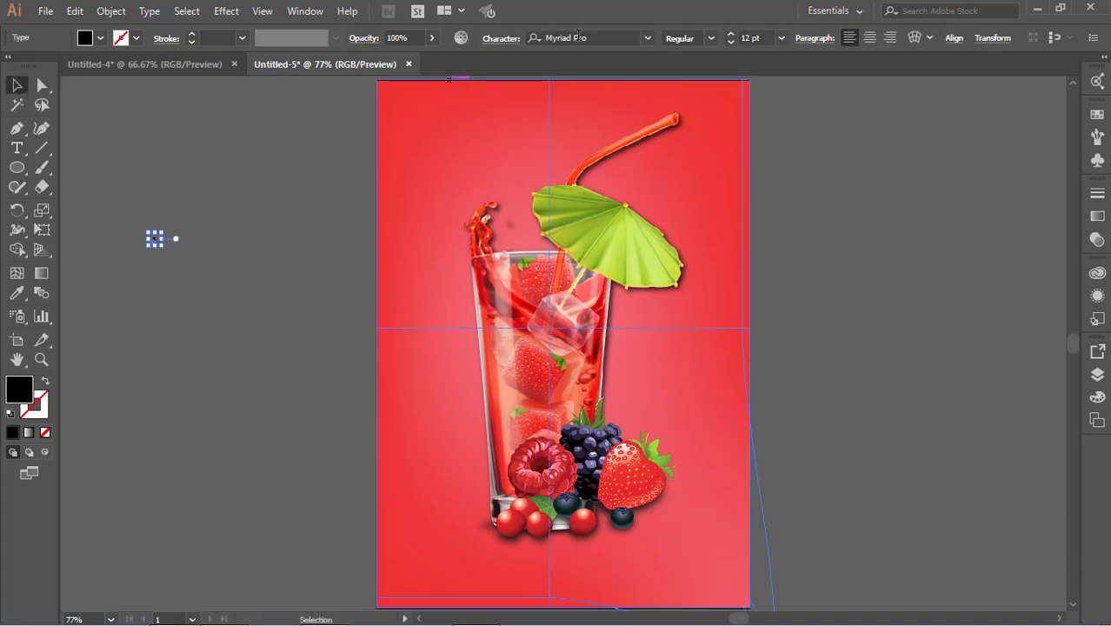
pyautogui.click(580, 39)
pyautogui.write('CA')
pyautogui.click(588, 153)
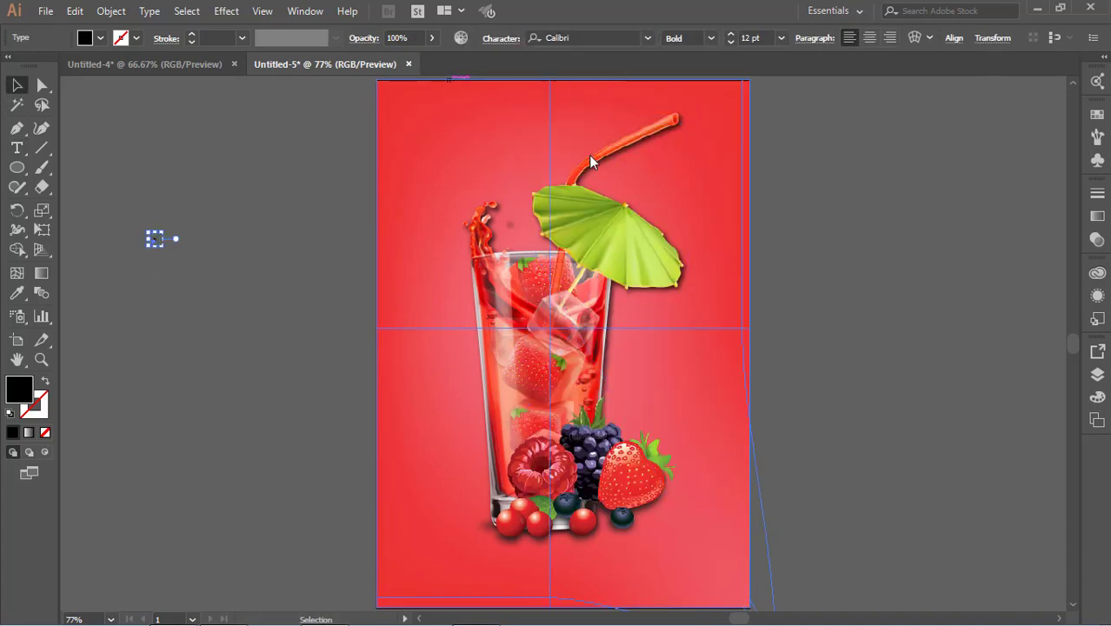
pyautogui.click(100, 38)
pyautogui.click(34, 67)
pyautogui.press('Escape')
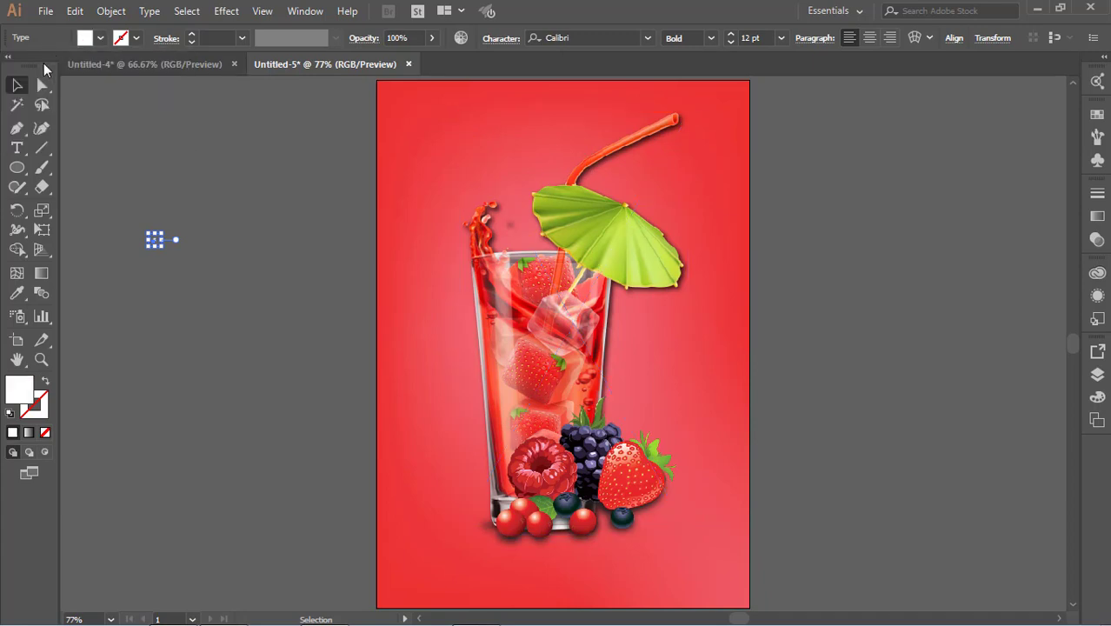
pyautogui.click(100, 120)
# Enlarge the letter S to a font size of about 325 pt.
pyautogui.click(153, 239)
pyautogui.moveTo(165, 250); pyautogui.dragTo(325, 430)
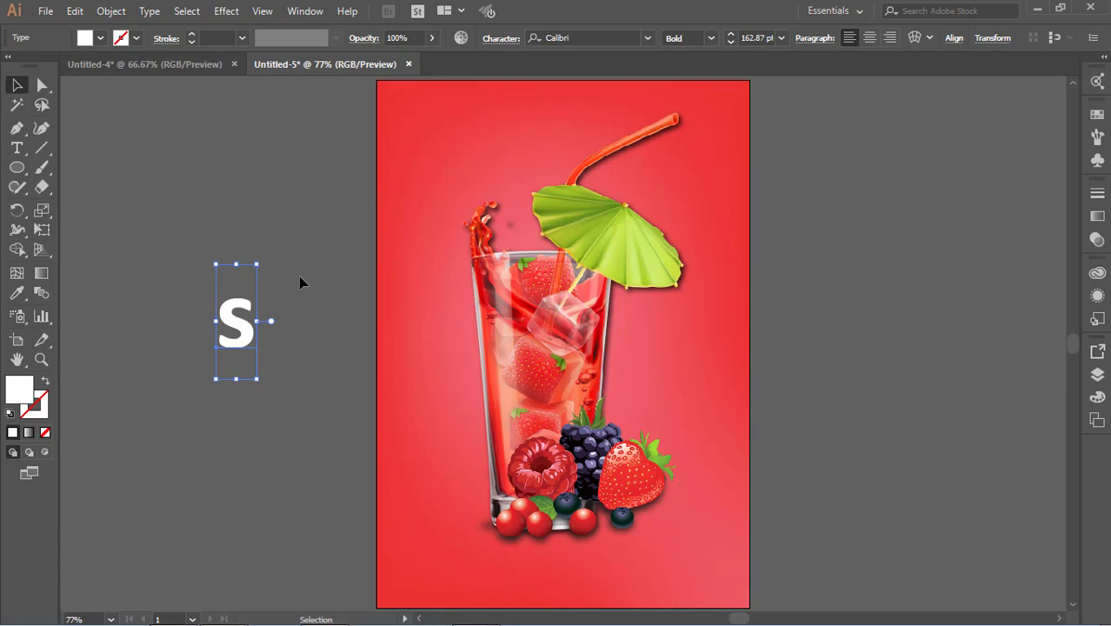
pyautogui.moveTo(259, 378); pyautogui.dragTo(298, 493)
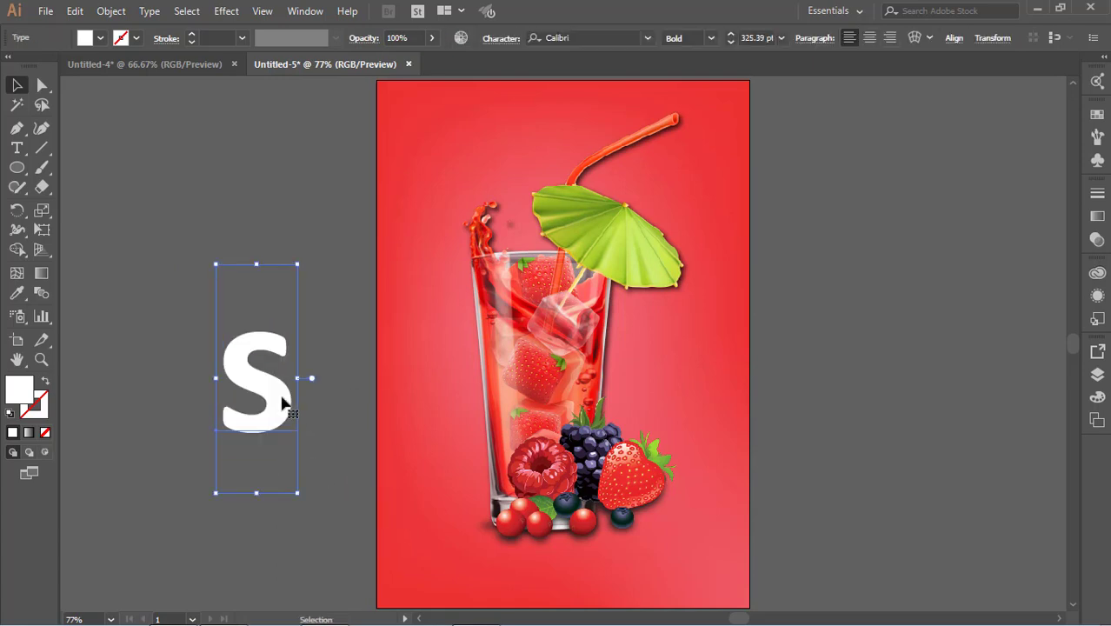
# Move the letter S onto the poster beside the splash at the glass rim and shrink it to about 285 pt.
pyautogui.moveTo(282, 401); pyautogui.dragTo(497, 252)
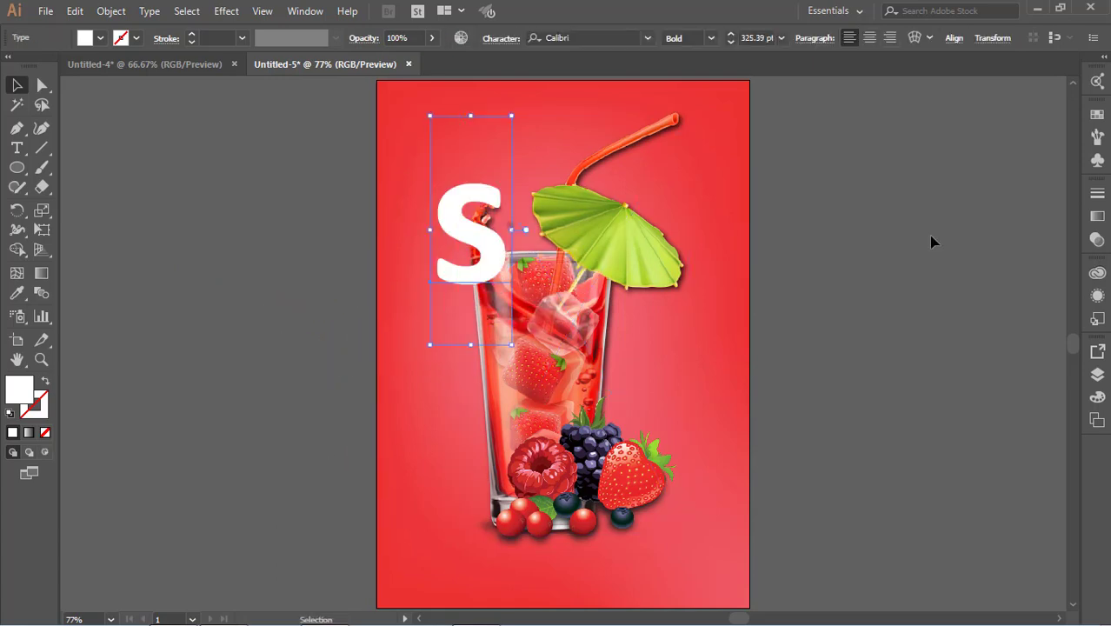
pyautogui.click(930, 237)
pyautogui.click(488, 244)
pyautogui.moveTo(512, 345); pyautogui.dragTo(504, 316)
pyautogui.click(777, 252)
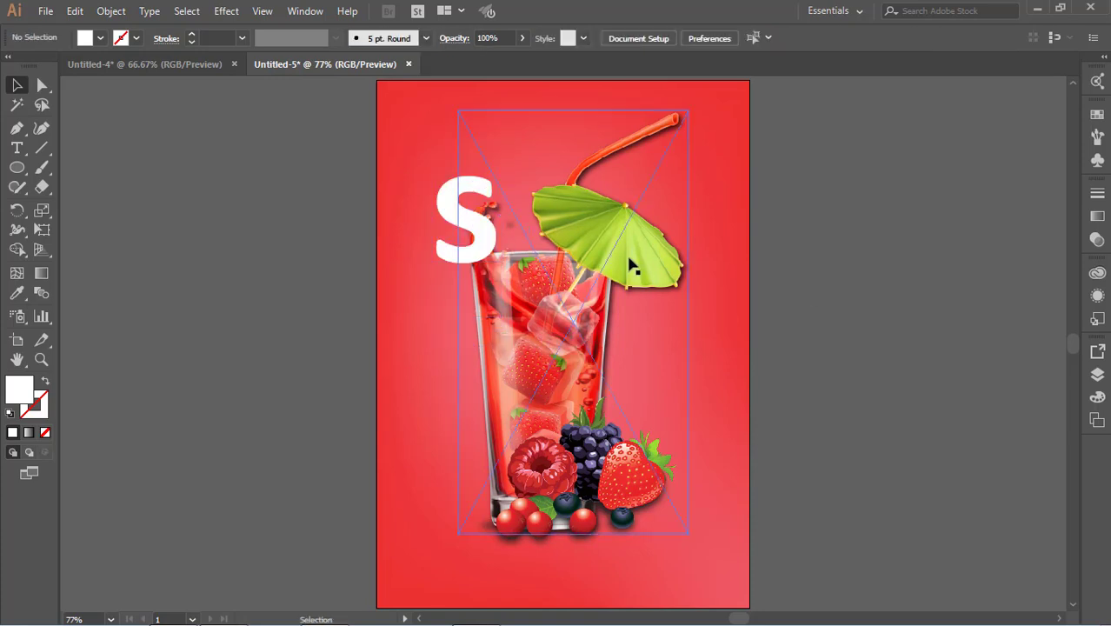
# Compare with the finished poster in the Untitled-4 document and enlarge the letter S to about 313 pt.
pyautogui.click(492, 237)
pyautogui.click(174, 65)
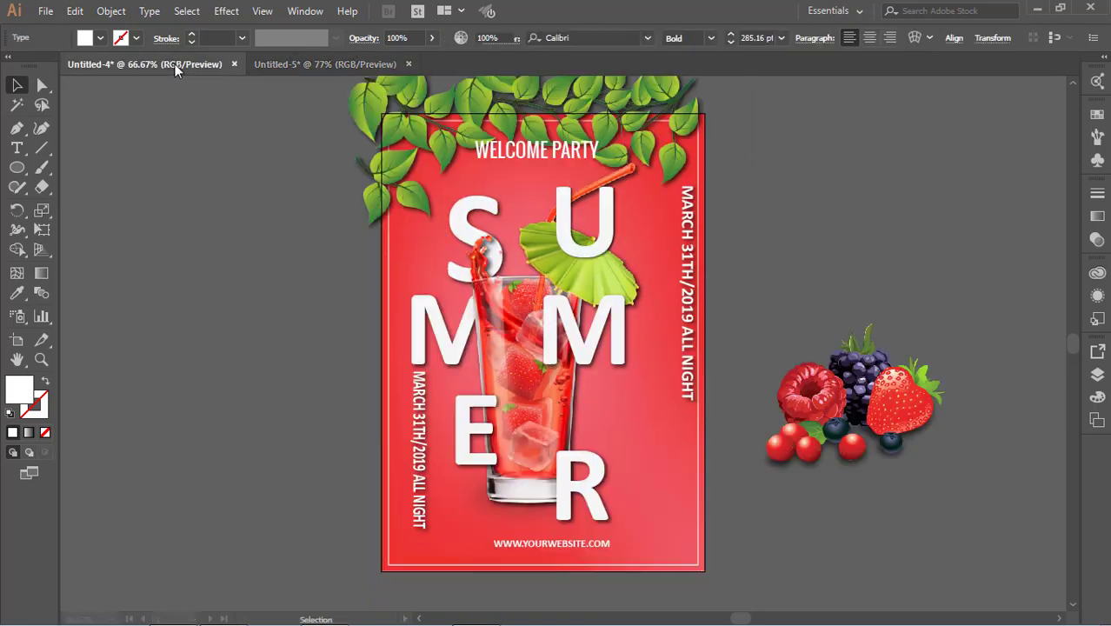
pyautogui.click(299, 65)
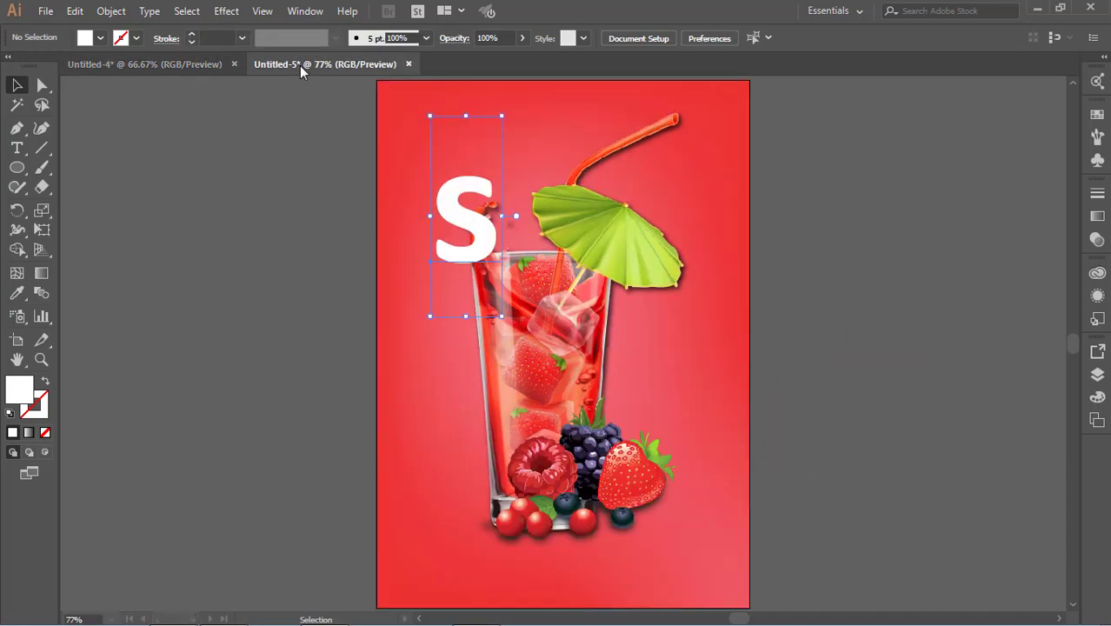
pyautogui.click(817, 247)
pyautogui.click(490, 243)
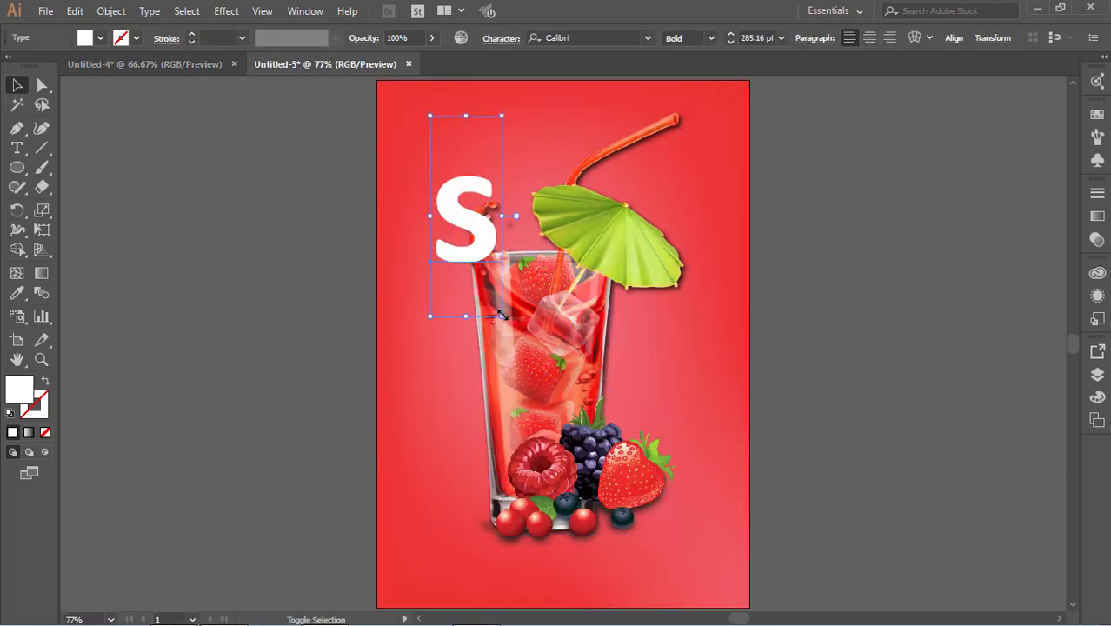
pyautogui.moveTo(503, 317)
pyautogui.mouseDown()
pyautogui.moveTo(514, 342)
pyautogui.moveTo(508, 335)
pyautogui.mouseUp()
# Place the letter S behind the glass by sending it to the back and sending the red background mesh behind it.
pyautogui.rightClick(477, 257)
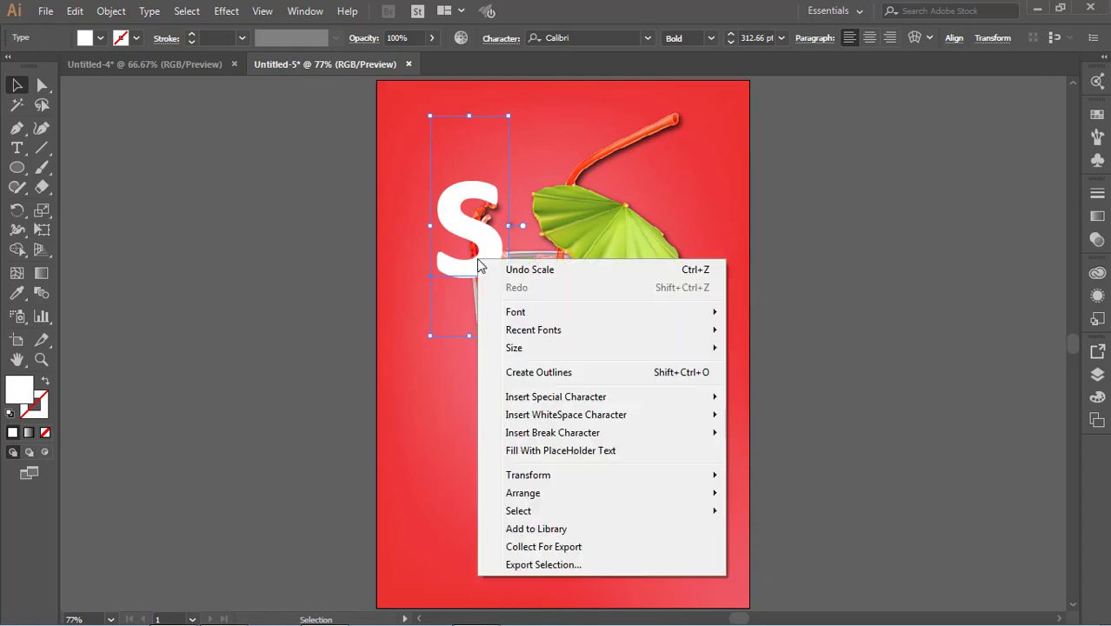
pyautogui.moveTo(731, 492)
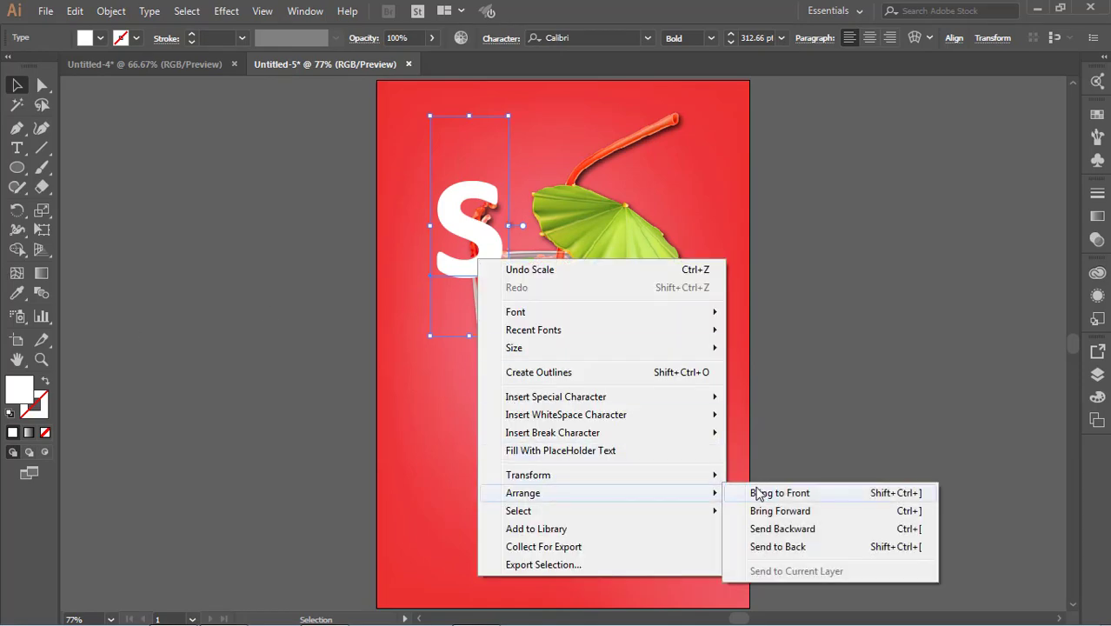
pyautogui.click(824, 530)
pyautogui.click(830, 340)
pyautogui.rightClick(487, 262)
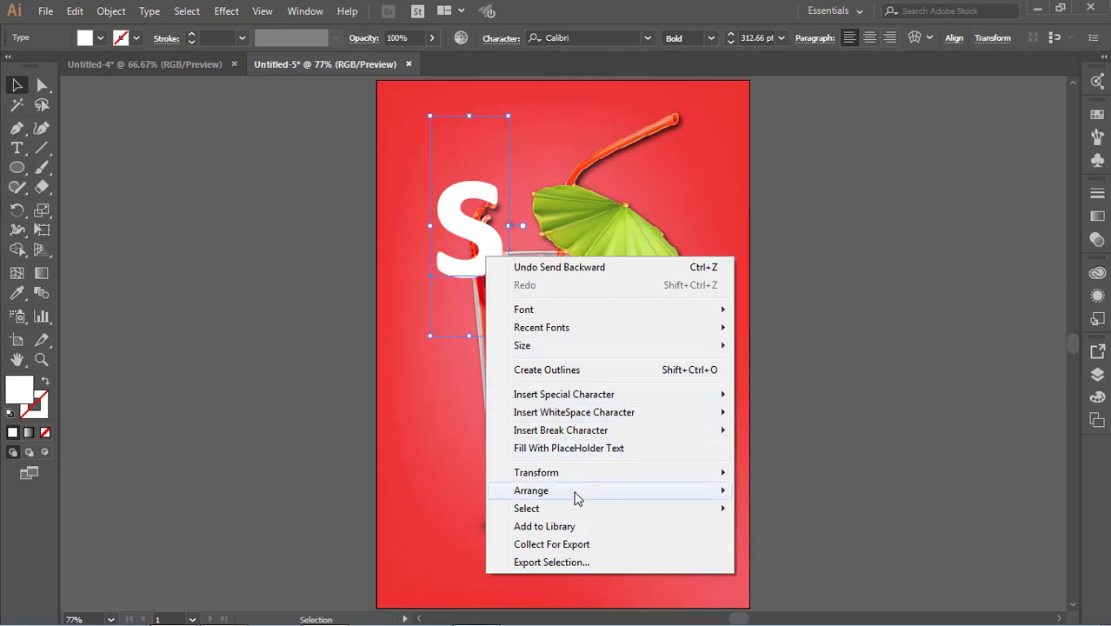
pyautogui.click(815, 551)
pyautogui.click(695, 230)
pyautogui.rightClick(703, 209)
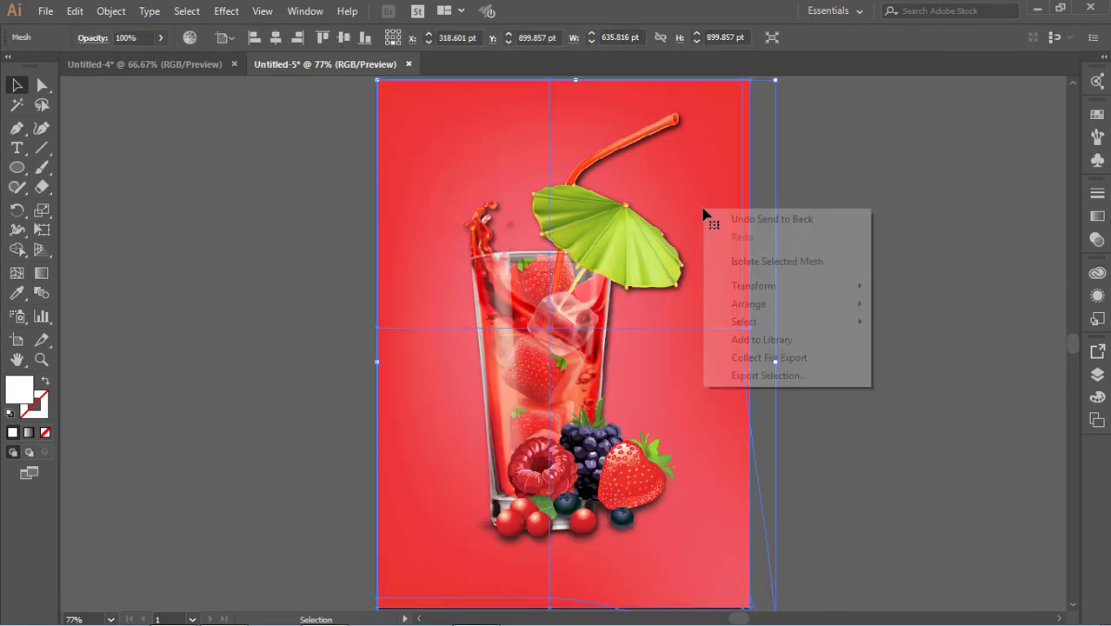
pyautogui.moveTo(774, 303)
pyautogui.click(923, 357)
pyautogui.click(756, 285)
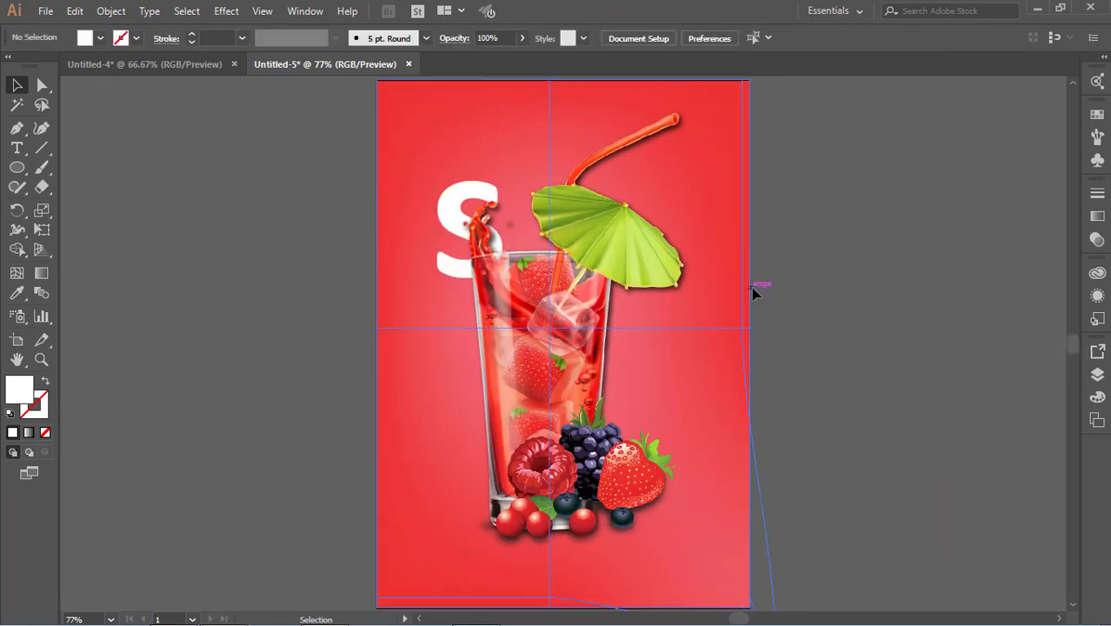
# Nudge the letter S upward and slightly left so the splash overlaps its lower curve.
pyautogui.click(450, 209)
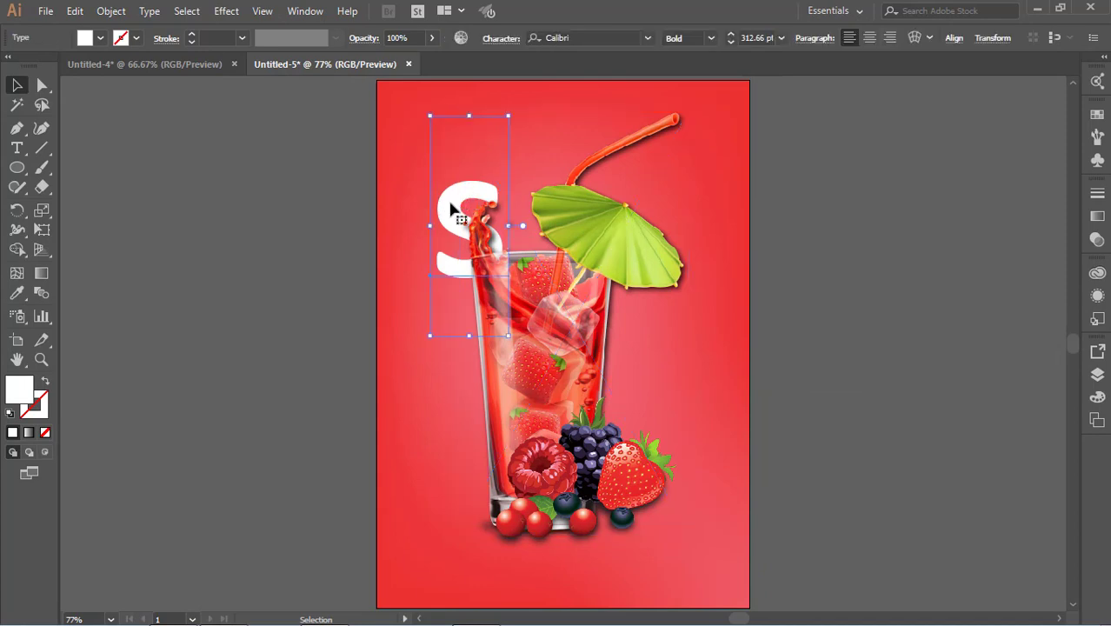
pyautogui.press('Up')
pyautogui.press('Up')
pyautogui.press('Up')
pyautogui.press('Up')
pyautogui.press('Up')
pyautogui.press('Up')
pyautogui.press('Up')
pyautogui.press('Up')
pyautogui.press('Up')
pyautogui.press('Up')
pyautogui.press('Up')
pyautogui.press('Up')
pyautogui.press('Up')
pyautogui.press('Up')
pyautogui.press('Up')
pyautogui.press('Up')
pyautogui.press('Up')
pyautogui.press('Up')
pyautogui.press('Up')
pyautogui.press('Up')
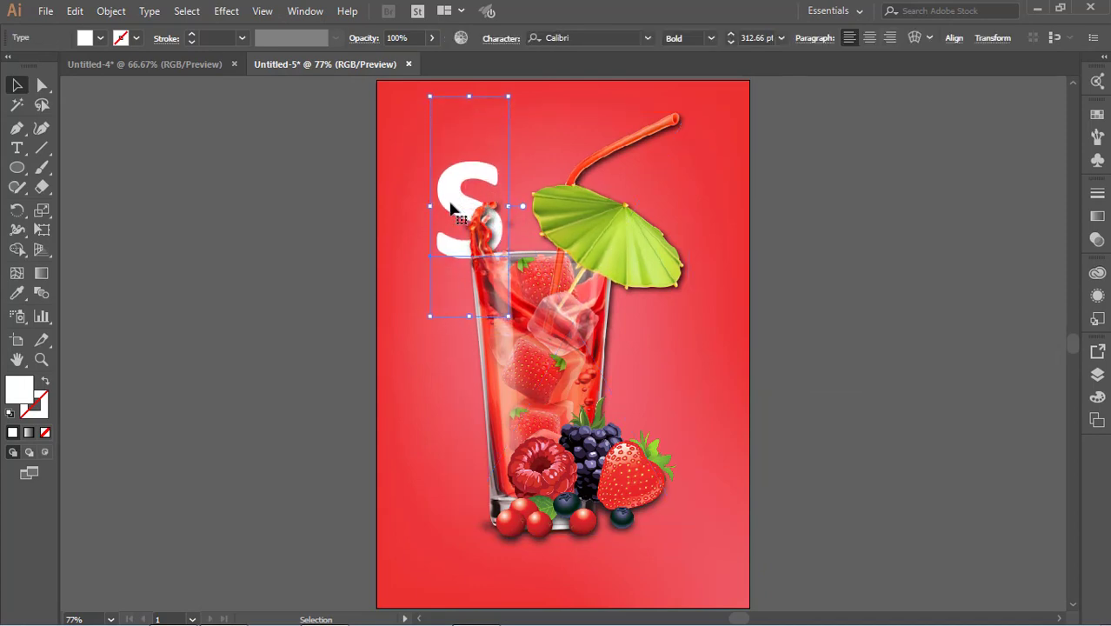
pyautogui.press('Left')
pyautogui.press('Left')
pyautogui.press('Left')
pyautogui.press('Left')
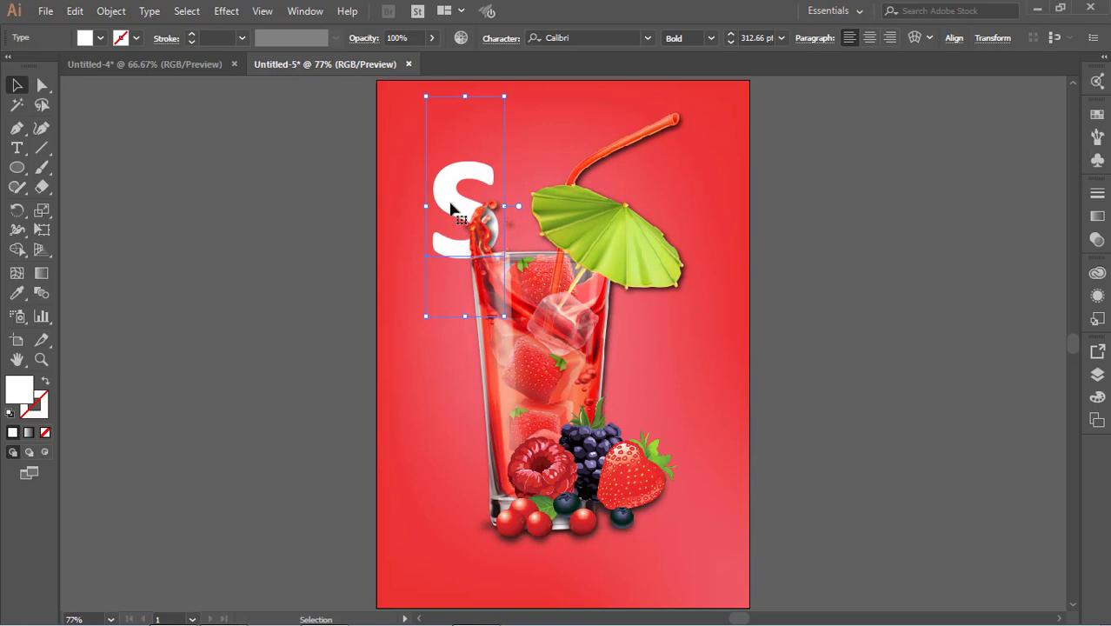
pyautogui.click(816, 255)
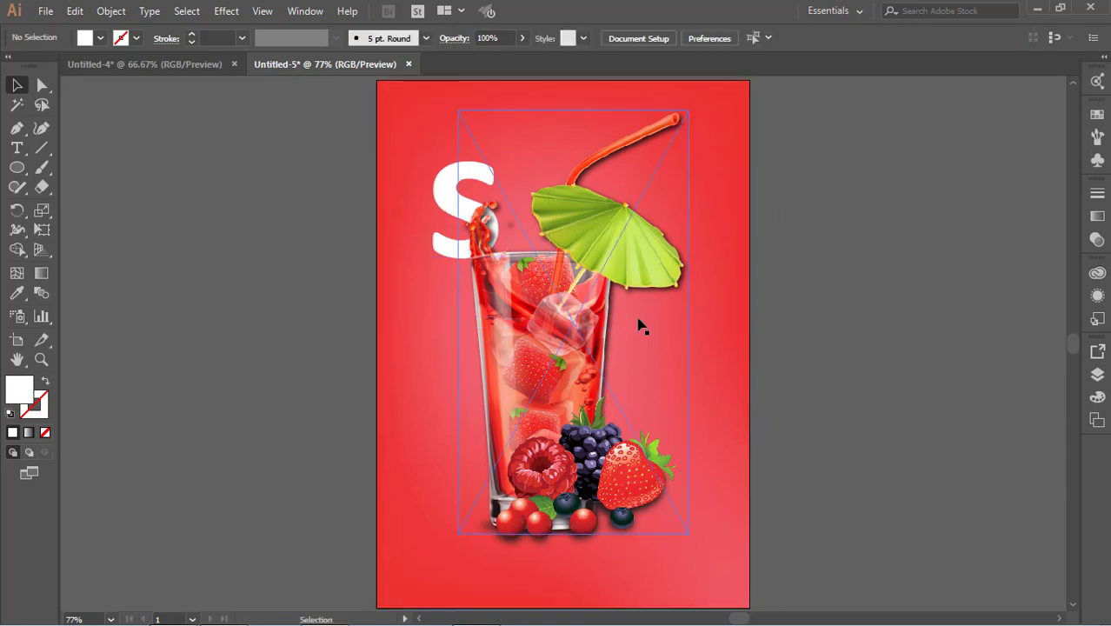
# Create a text object with the letter M left of the poster and copy the letter S's formatting onto it.
pyautogui.press('t')
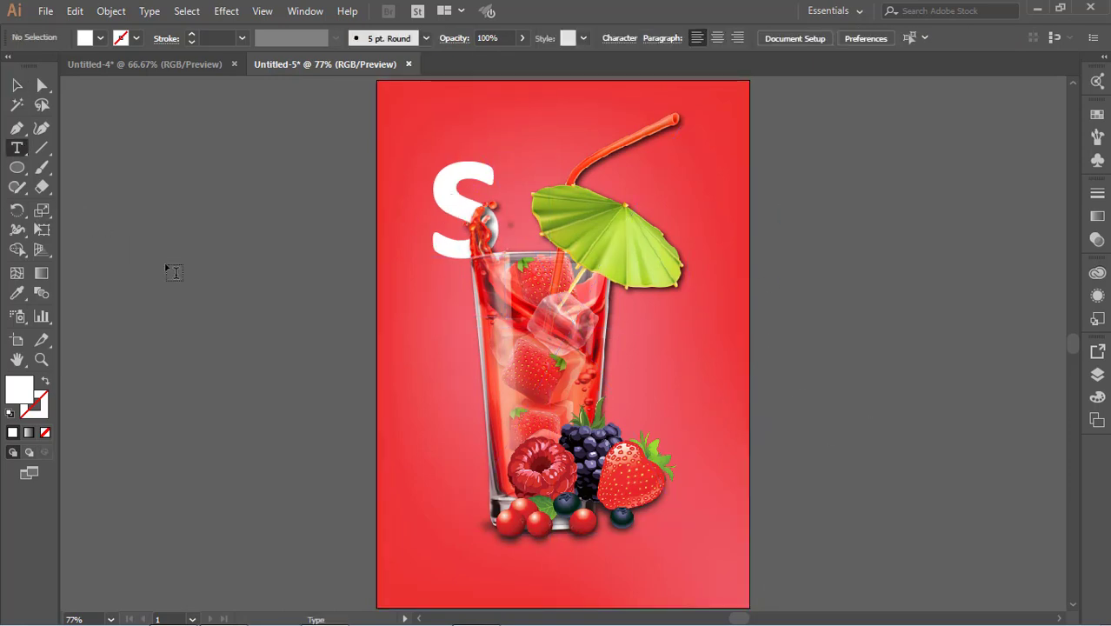
pyautogui.click(168, 268)
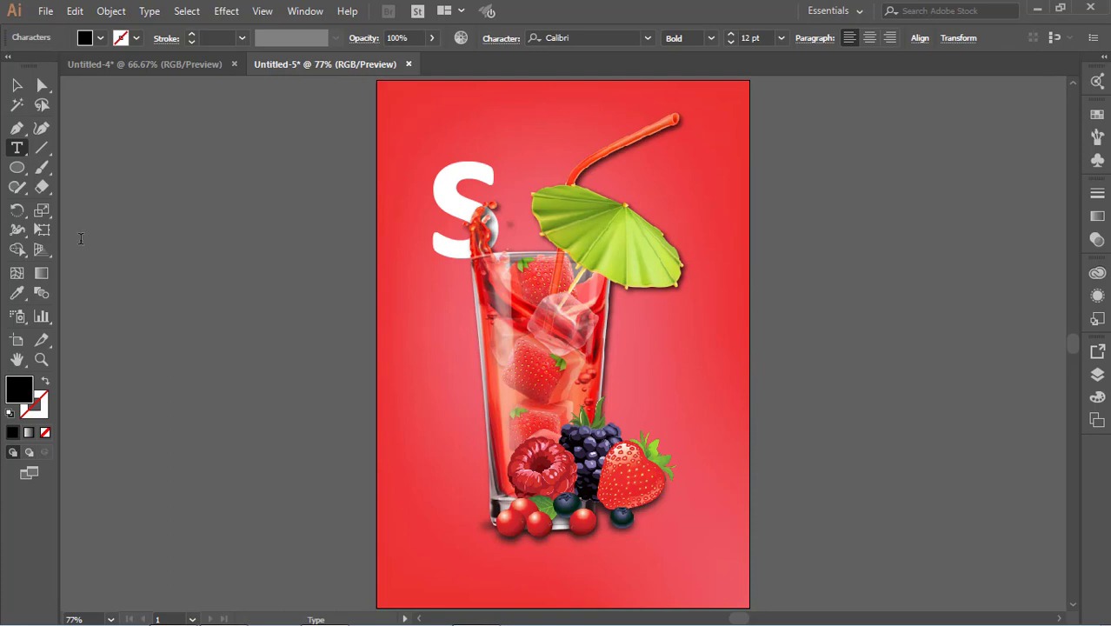
pyautogui.press('Escape')
pyautogui.press('i')
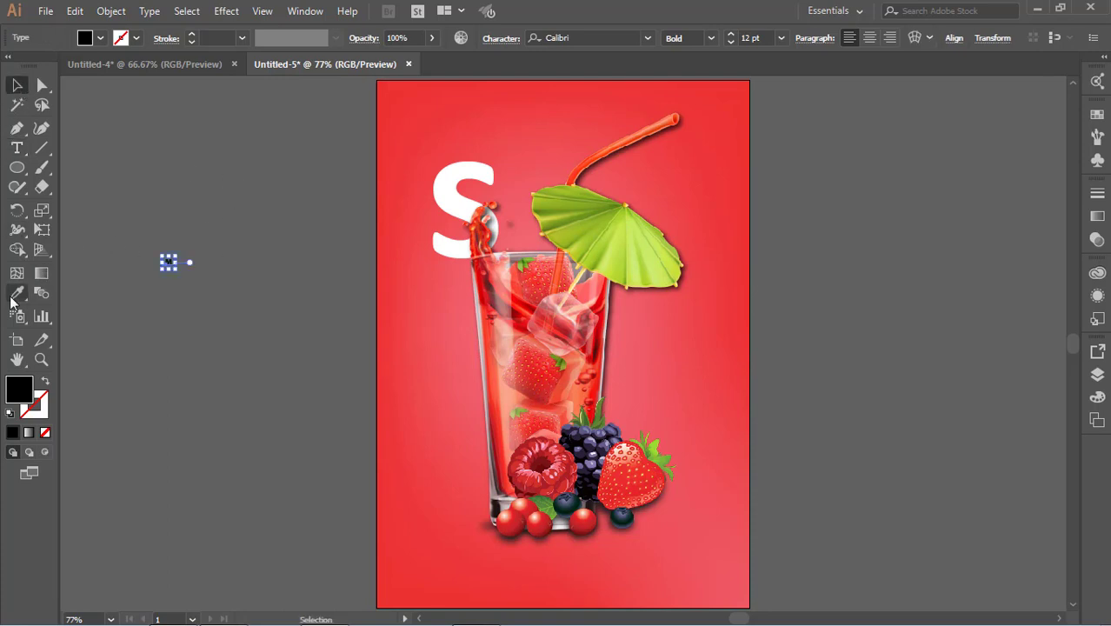
pyautogui.click(453, 192)
pyautogui.press('v')
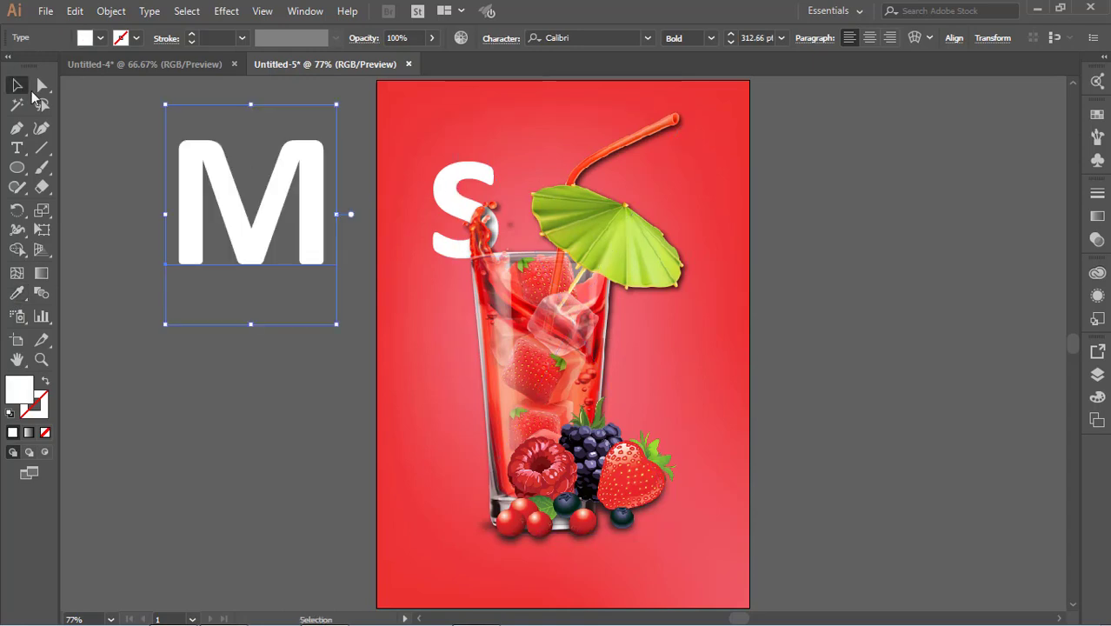
# Move the letter M onto the poster below the S, overlapping the glass edge, and reduce it to about 216 pt.
pyautogui.click(173, 172)
pyautogui.moveTo(274, 209); pyautogui.dragTo(455, 322)
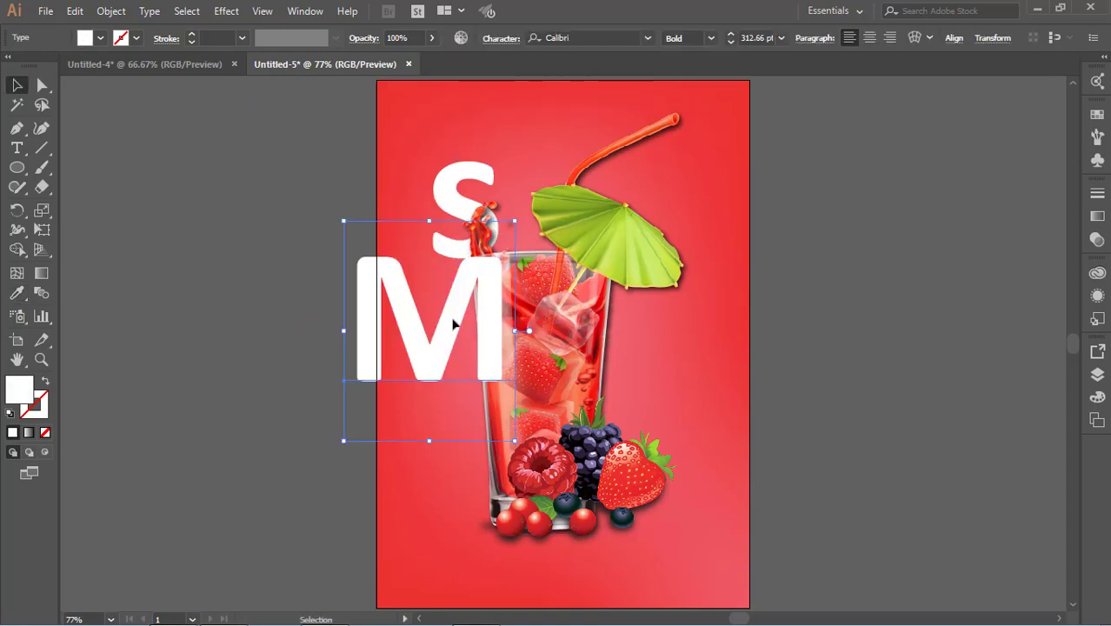
pyautogui.moveTo(344, 223); pyautogui.dragTo(385, 265)
pyautogui.moveTo(481, 326); pyautogui.dragTo(486, 276)
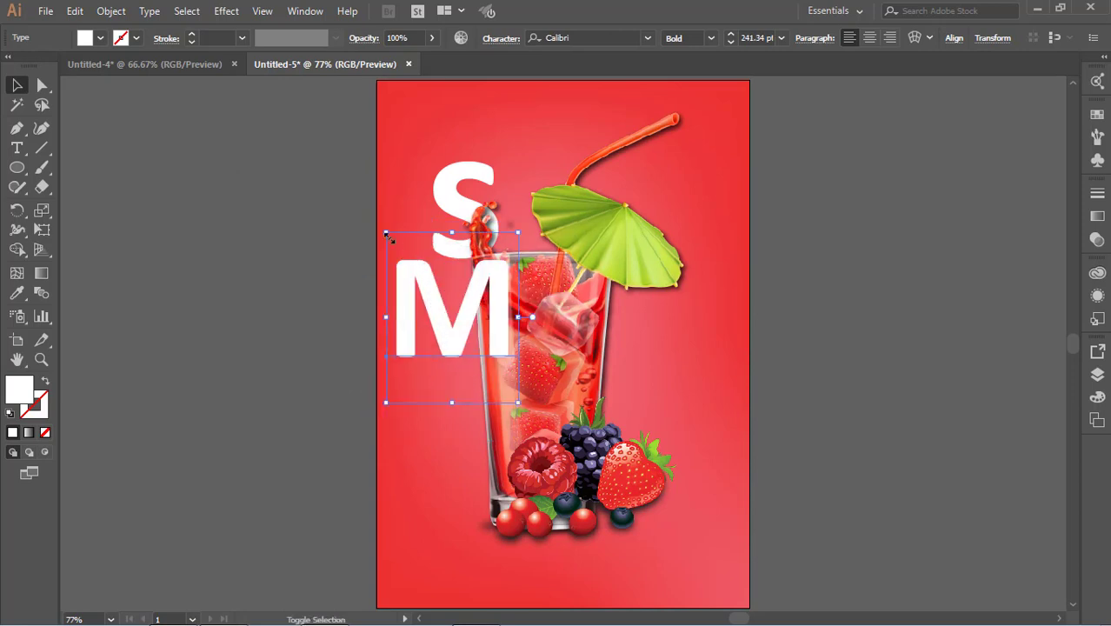
pyautogui.moveTo(390, 240); pyautogui.dragTo(410, 255)
pyautogui.moveTo(505, 317); pyautogui.dragTo(494, 311)
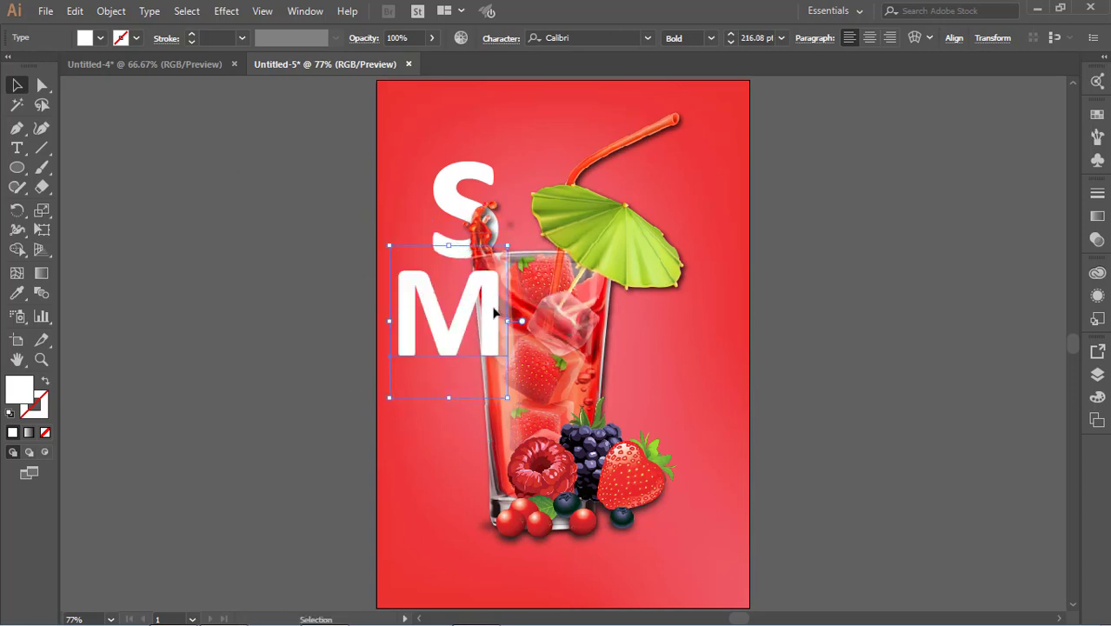
# Place the letter M behind the glass by sending it to the back and sending the background mesh behind it.
pyautogui.rightClick(494, 311)
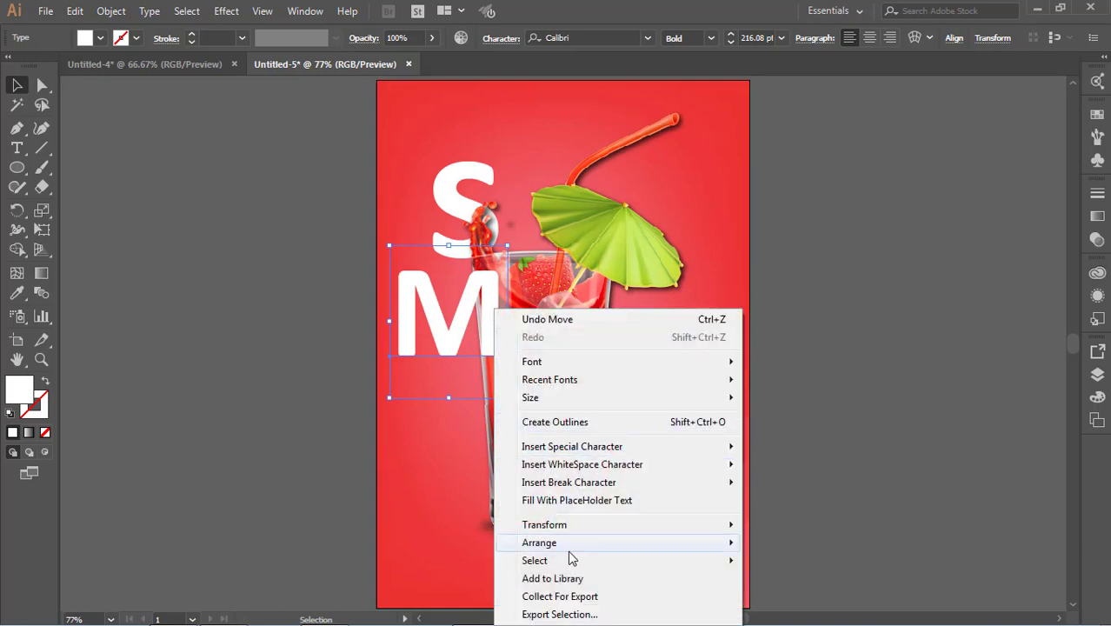
pyautogui.moveTo(574, 539)
pyautogui.click(800, 520)
pyautogui.click(709, 390)
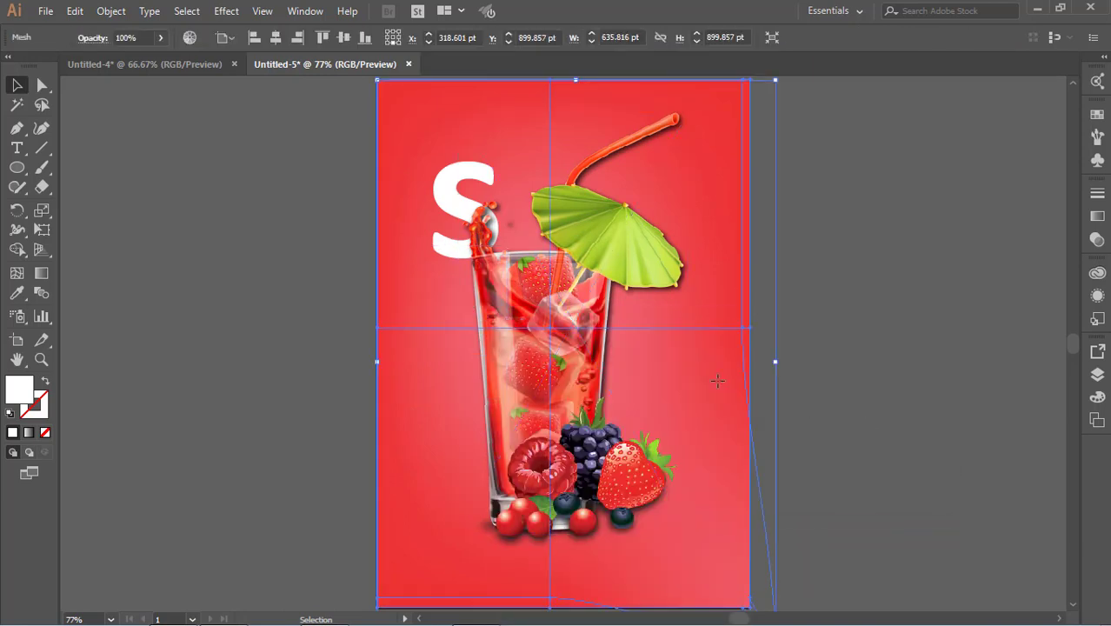
pyautogui.rightClick(718, 382)
pyautogui.moveTo(824, 481)
pyautogui.click(964, 530)
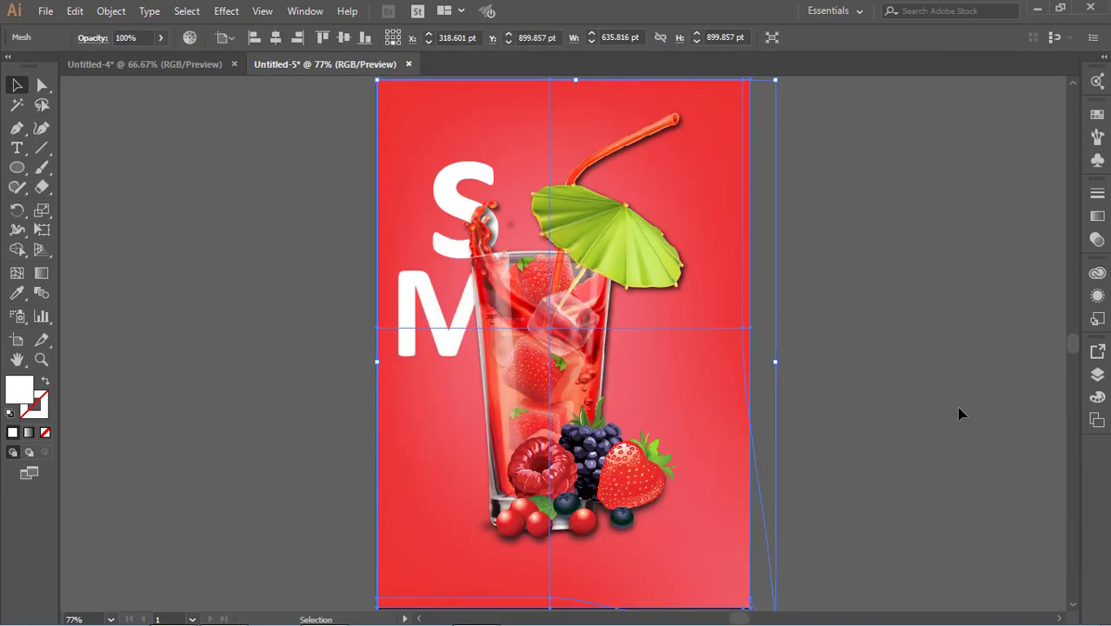
pyautogui.click(961, 414)
# Nudge the letter M slightly left and reduce its font size to about 213 pt.
pyautogui.click(439, 340)
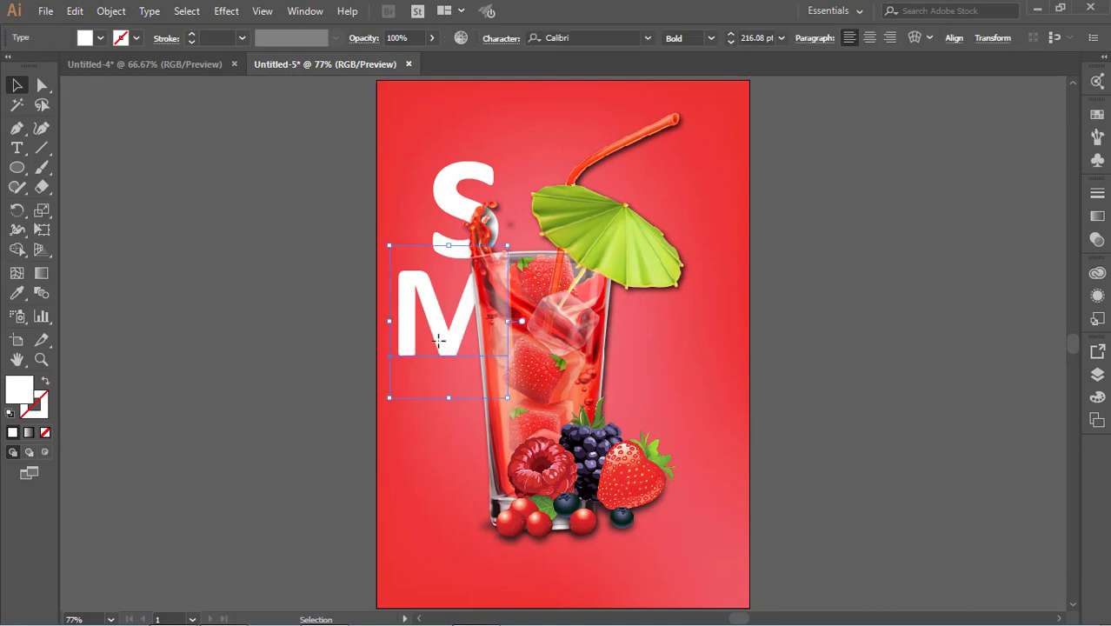
pyautogui.press('Left')
pyautogui.press('Left')
pyautogui.moveTo(387, 246); pyautogui.dragTo(390, 247)
pyautogui.click(841, 370)
pyautogui.click(435, 329)
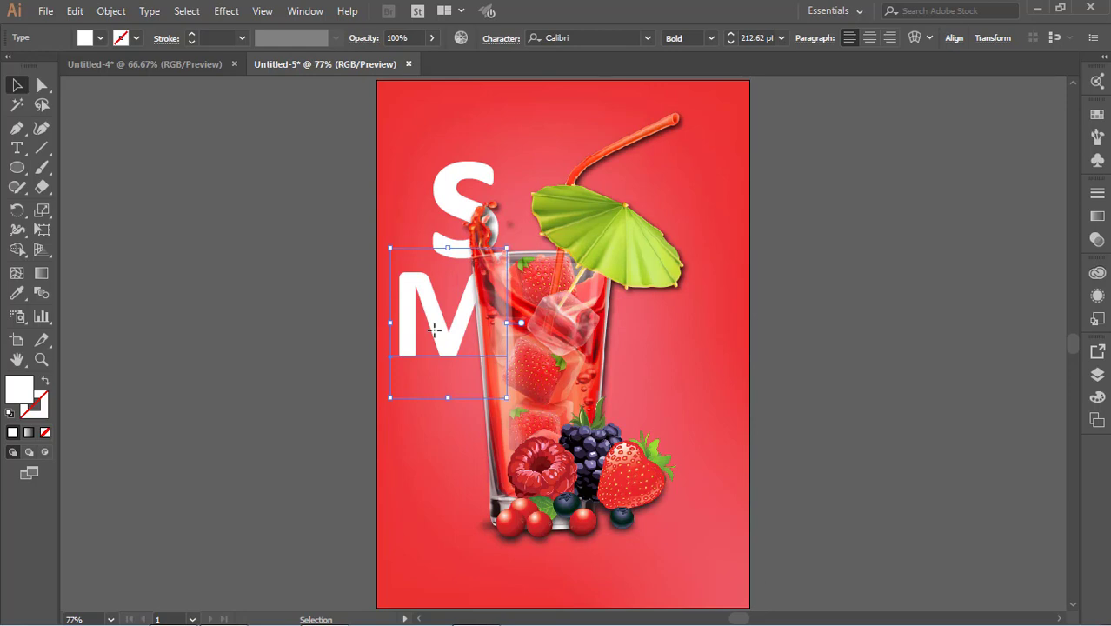
pyautogui.press('Left')
pyautogui.press('Left')
pyautogui.press('Left')
pyautogui.click(956, 330)
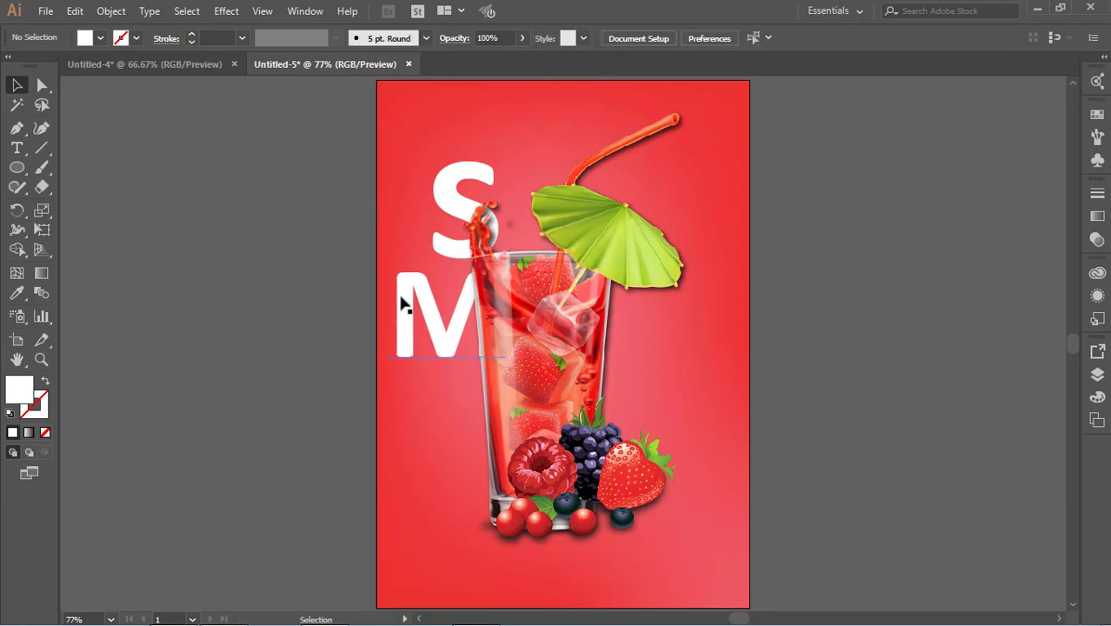
pyautogui.click(431, 314)
pyautogui.moveTo(431, 315); pyautogui.dragTo(293, 306)
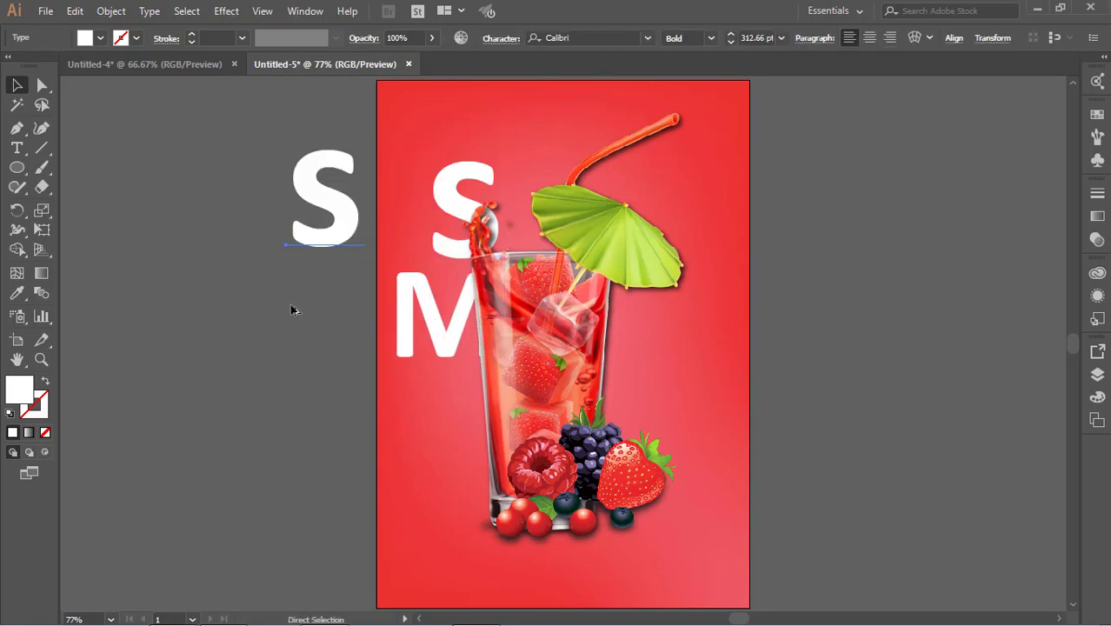
pyautogui.hotkey('ctrl', 'z')
pyautogui.click(291, 310)
# Duplicate the letter M, bring the copy to the front and place it over the glass's right edge, level with the first M.
pyautogui.moveTo(404, 349); pyautogui.dragTo(650, 349)
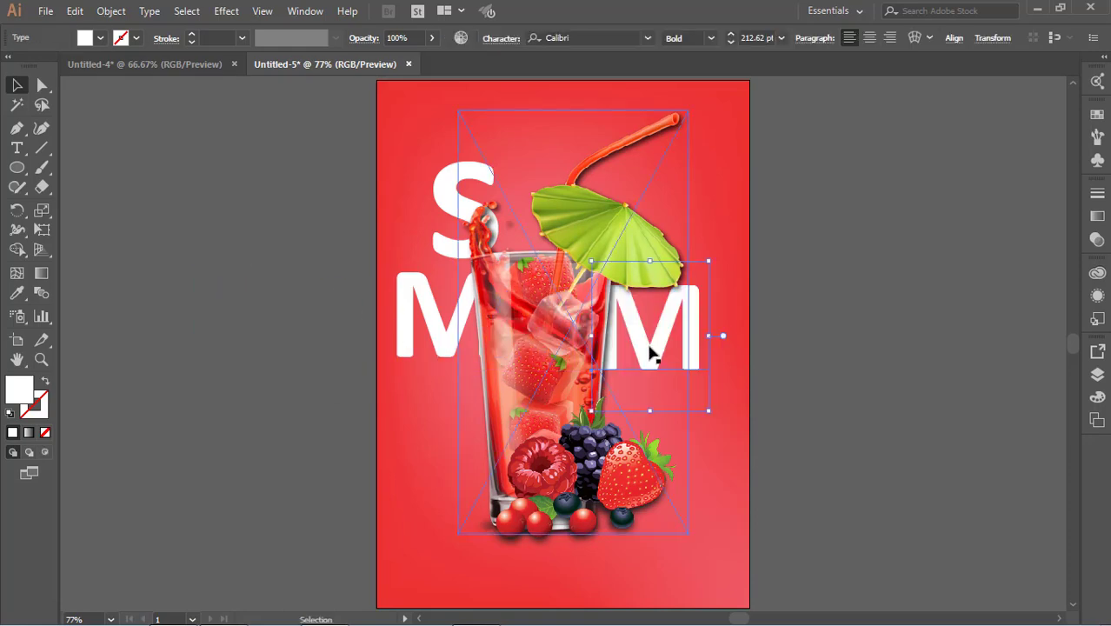
pyautogui.rightClick(650, 348)
pyautogui.moveTo(723, 263)
pyautogui.click(936, 263)
pyautogui.click(782, 312)
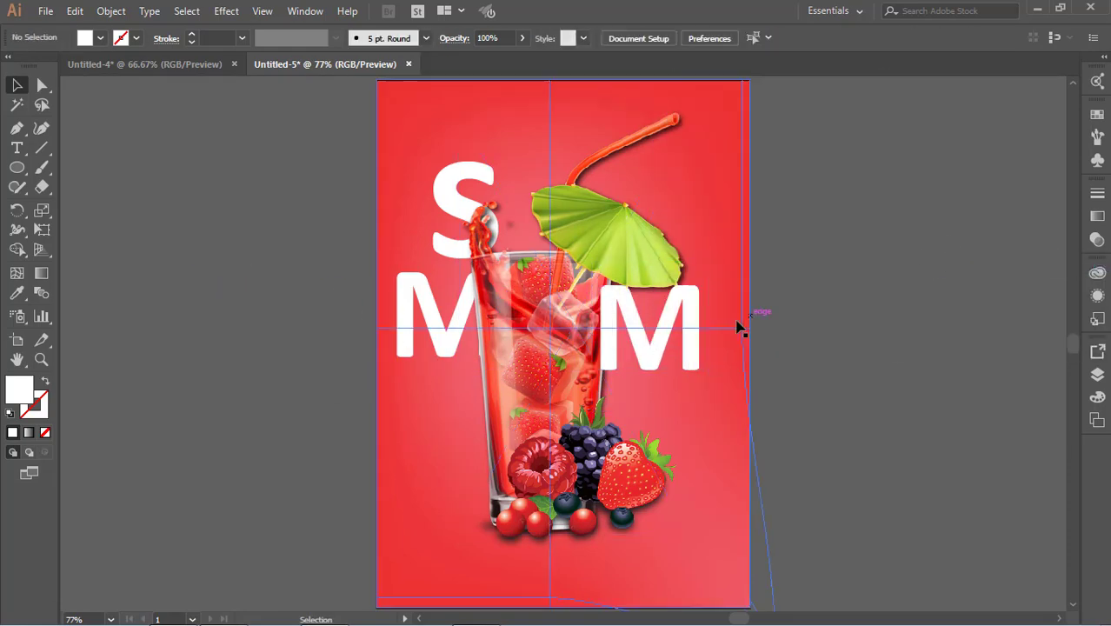
pyautogui.moveTo(692, 330); pyautogui.dragTo(658, 315)
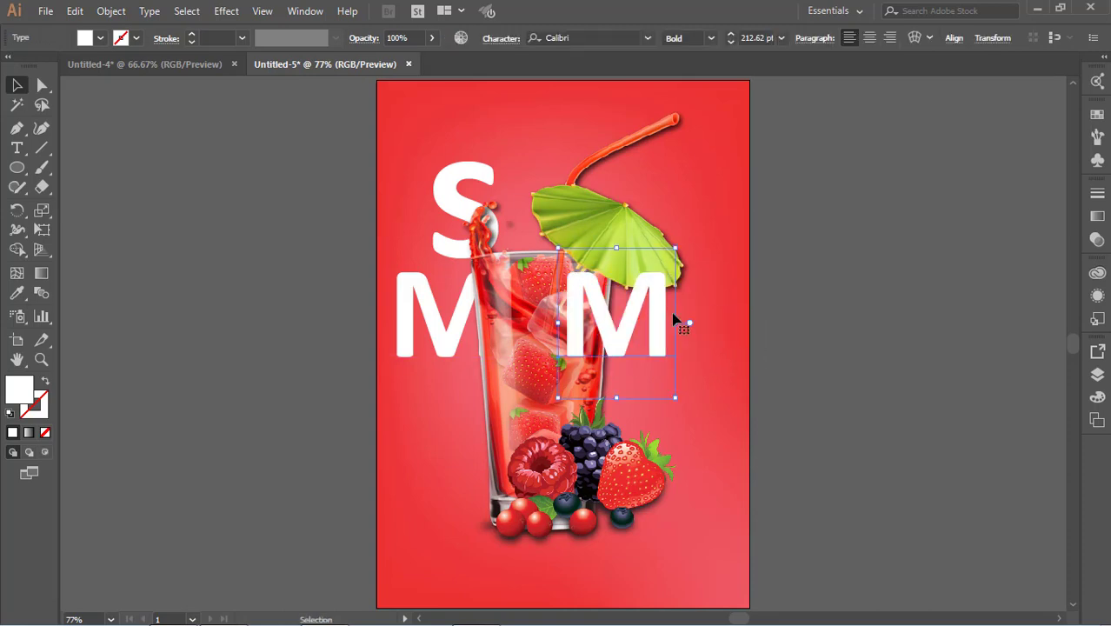
pyautogui.click(814, 327)
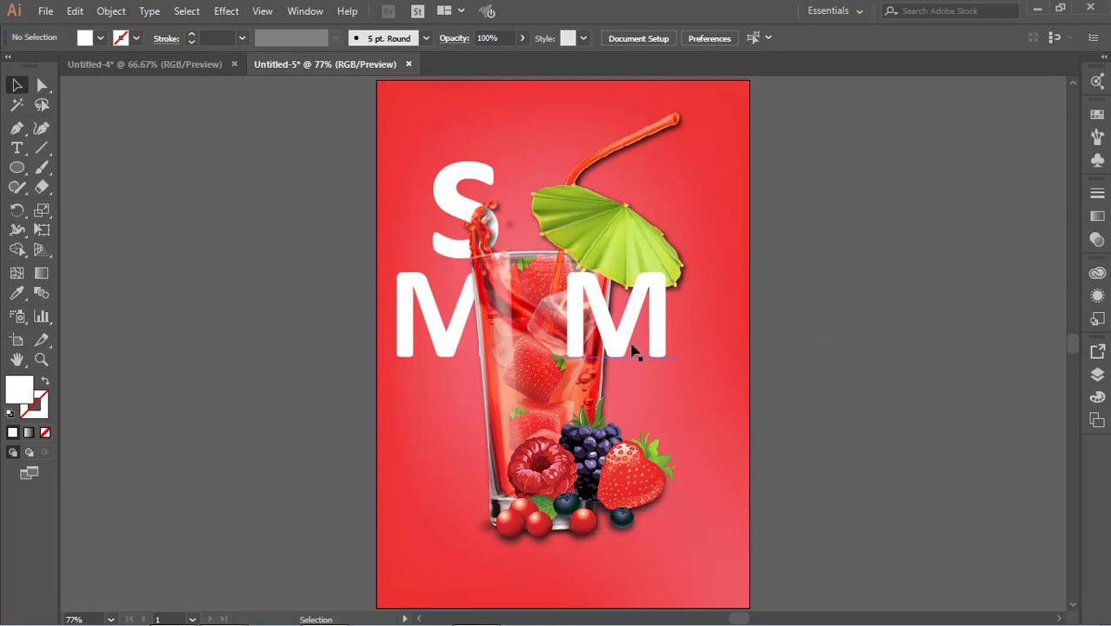
pyautogui.scroll(-1, 636, 349)
pyautogui.click(683, 100)
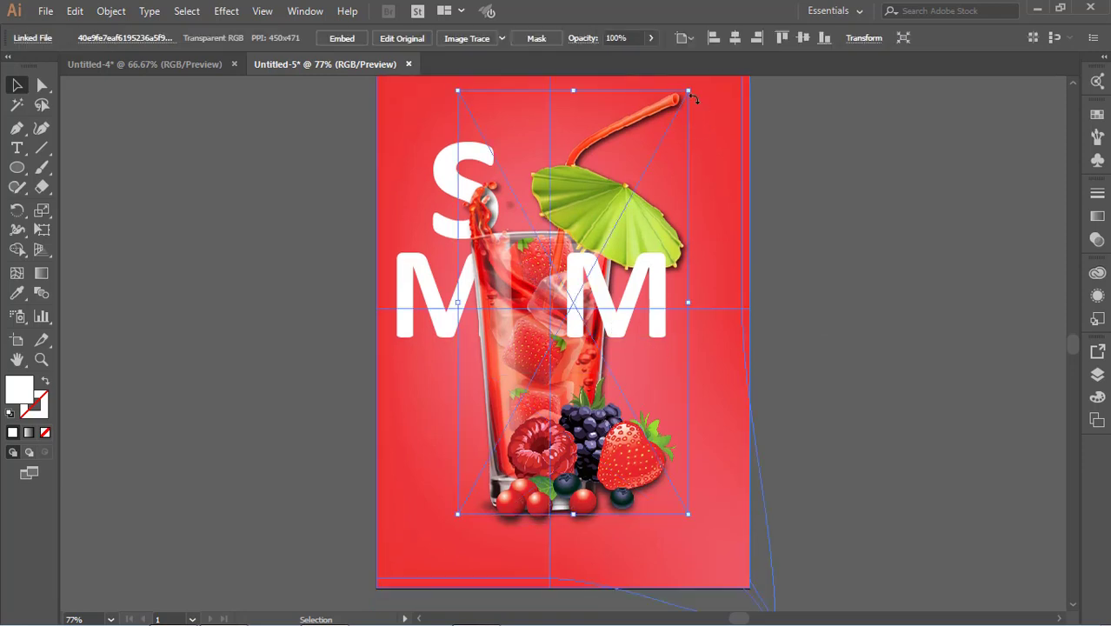
pyautogui.click(826, 323)
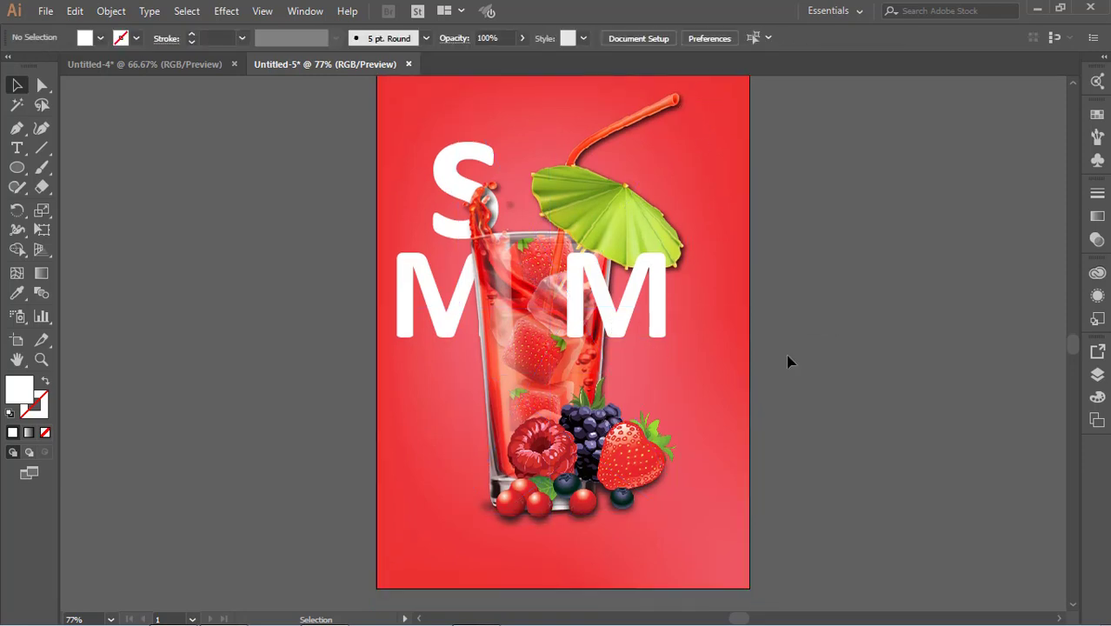
# Add a letter R beside the poster and match its white colour and size to the second M with the Eyedropper.
pyautogui.click(20, 153)
pyautogui.click(141, 315)
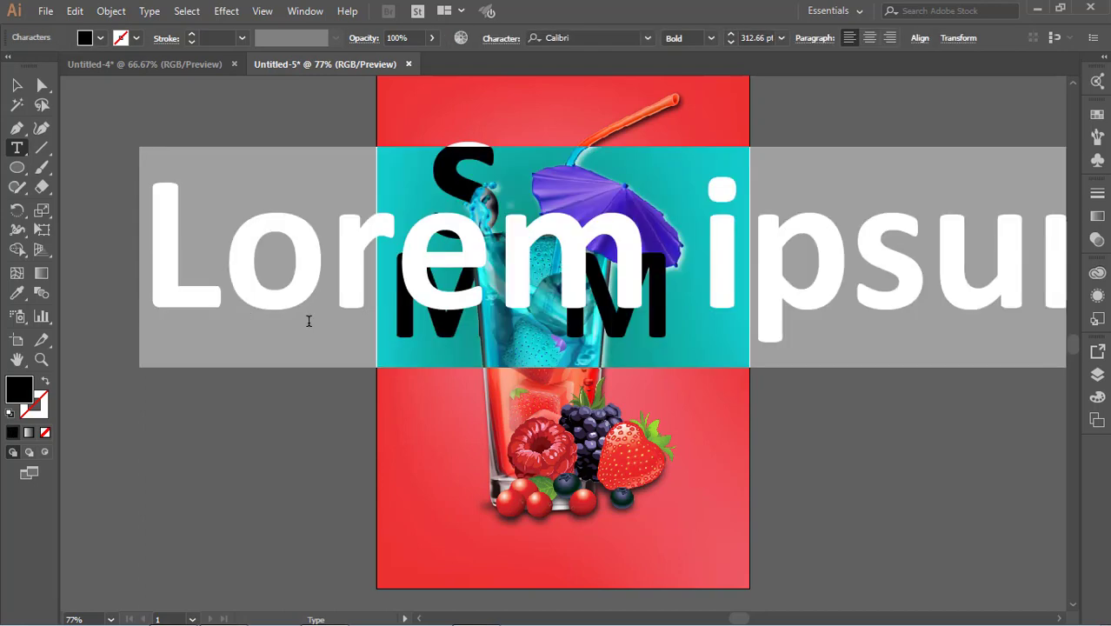
pyautogui.write('r')
pyautogui.press('BackSpace')
pyautogui.write('R')
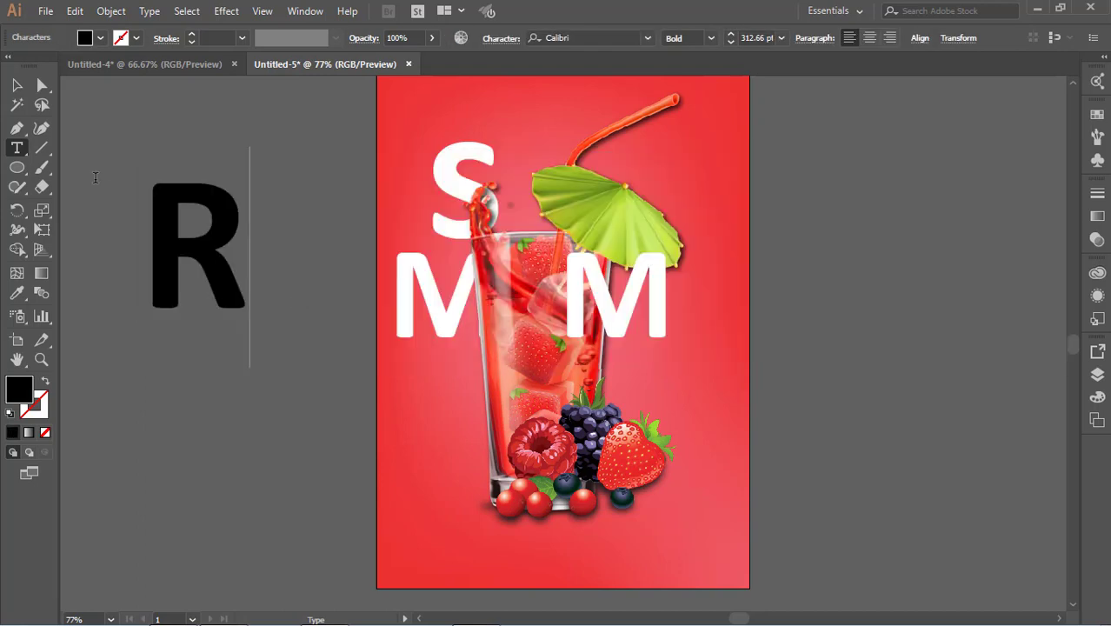
pyautogui.click(18, 86)
pyautogui.click(18, 294)
pyautogui.click(608, 305)
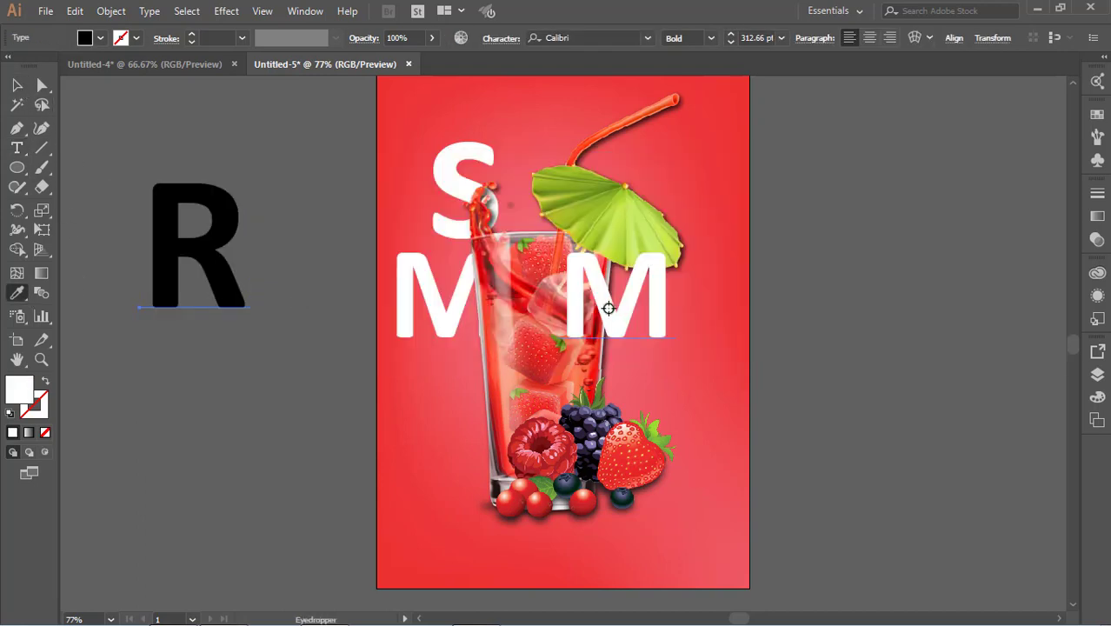
# Move the R onto the lower part of the poster, overlapping the strawberry and the base of the glass.
pyautogui.click(17, 86)
pyautogui.click(124, 133)
pyautogui.moveTo(173, 242); pyautogui.dragTo(646, 485)
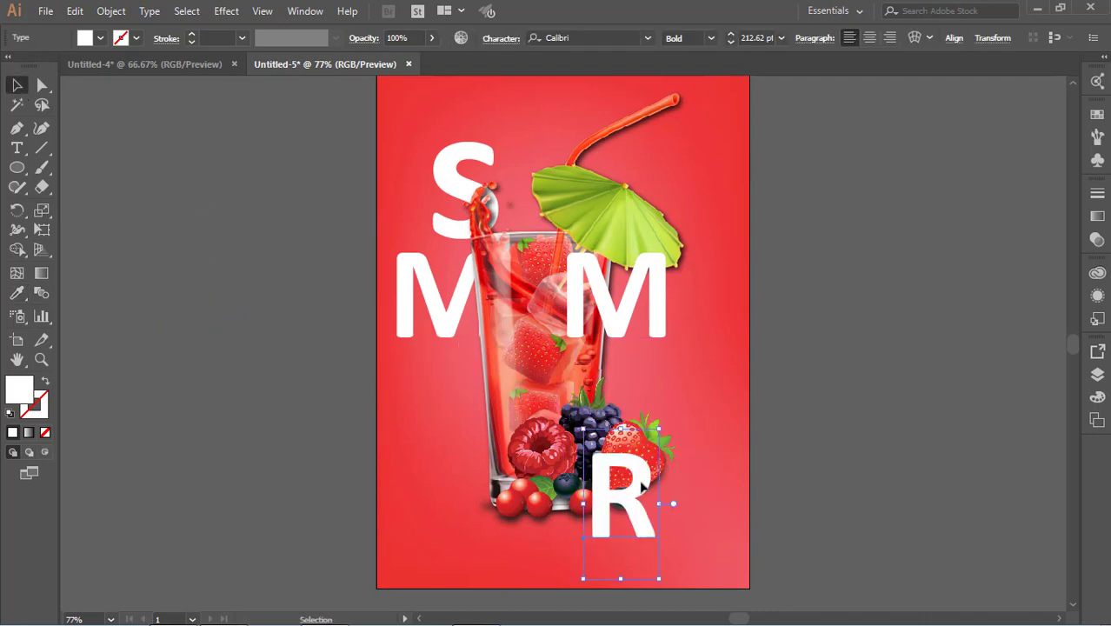
pyautogui.click(719, 465)
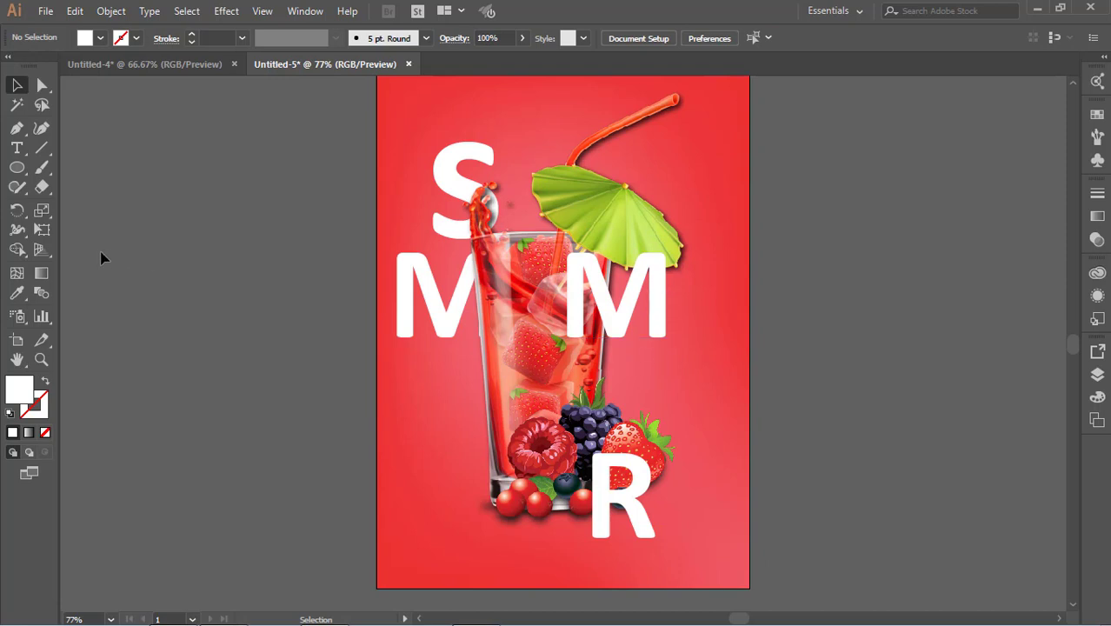
# Add a letter U beside the poster and copy the R's white formatting to it with the Eyedropper.
pyautogui.click(17, 149)
pyautogui.click(174, 299)
pyautogui.write('U')
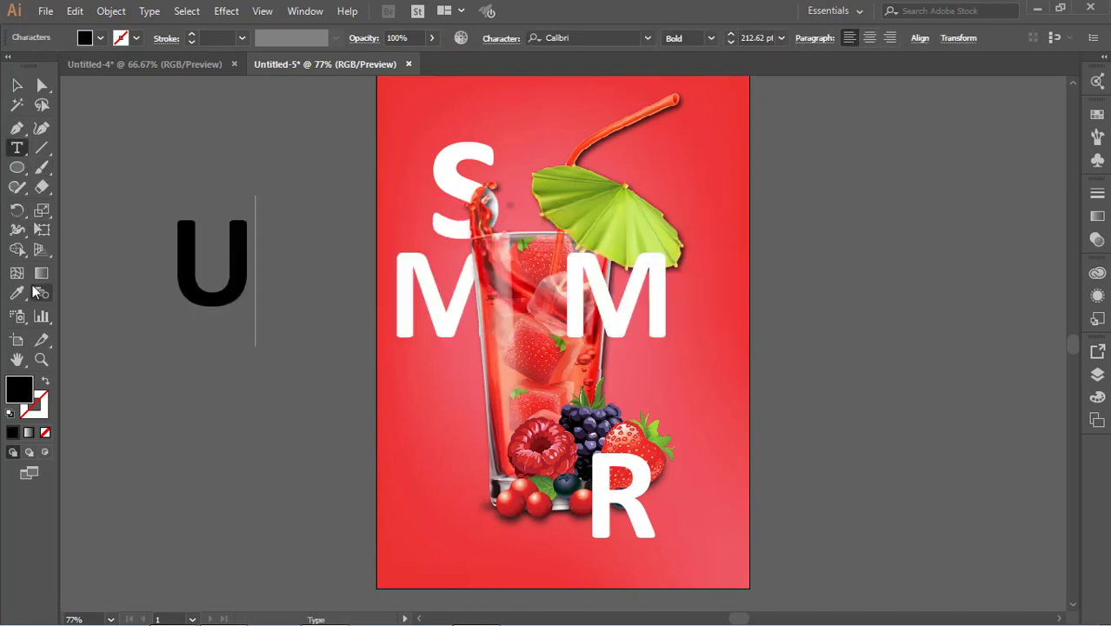
pyautogui.click(17, 87)
pyautogui.click(17, 292)
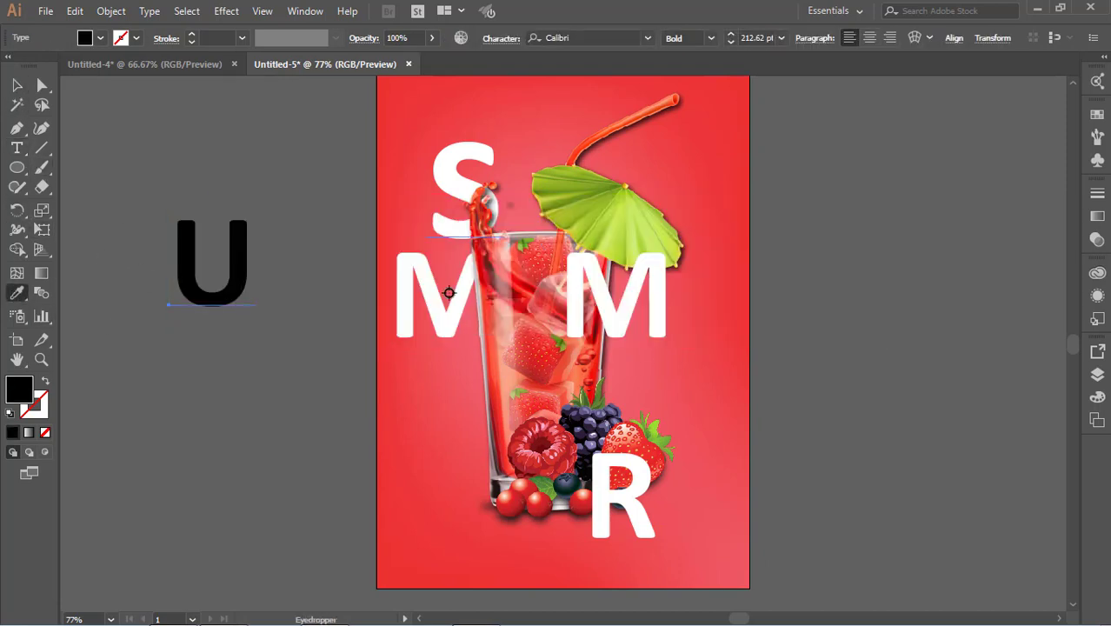
pyautogui.click(600, 463)
# Move the U onto the poster above the second M, overlapping the straw and the green umbrella.
pyautogui.press('v')
pyautogui.click(221, 276)
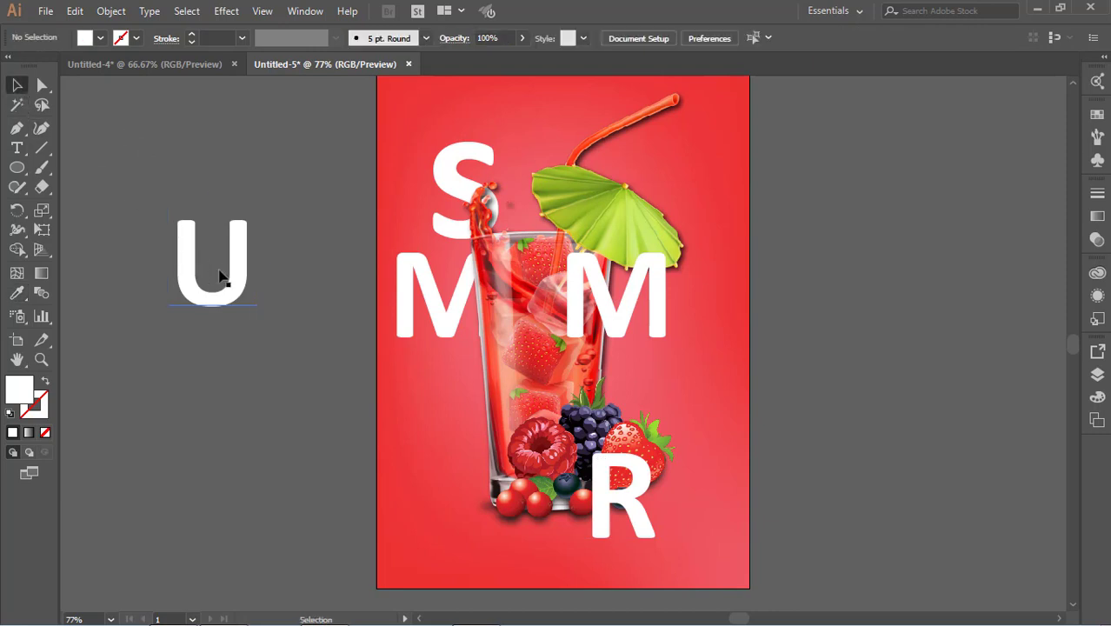
pyautogui.moveTo(243, 276); pyautogui.dragTo(656, 171)
pyautogui.click(841, 216)
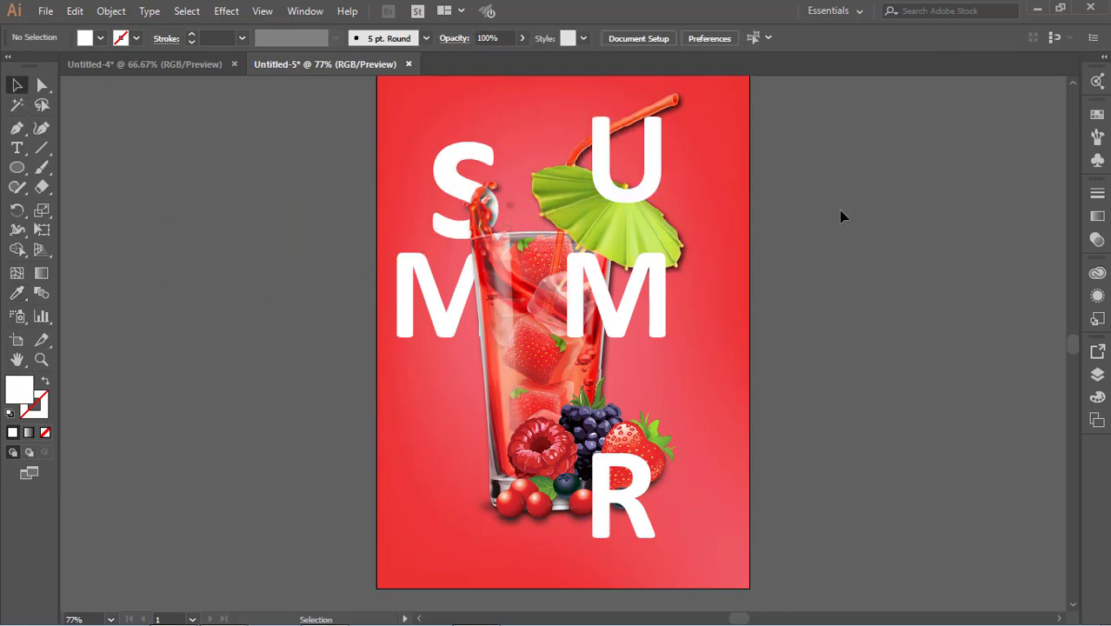
# Add a letter E beside the poster and copy the R's white formatting to it with the Eyedropper.
pyautogui.click(17, 147)
pyautogui.click(166, 319)
pyautogui.write('E')
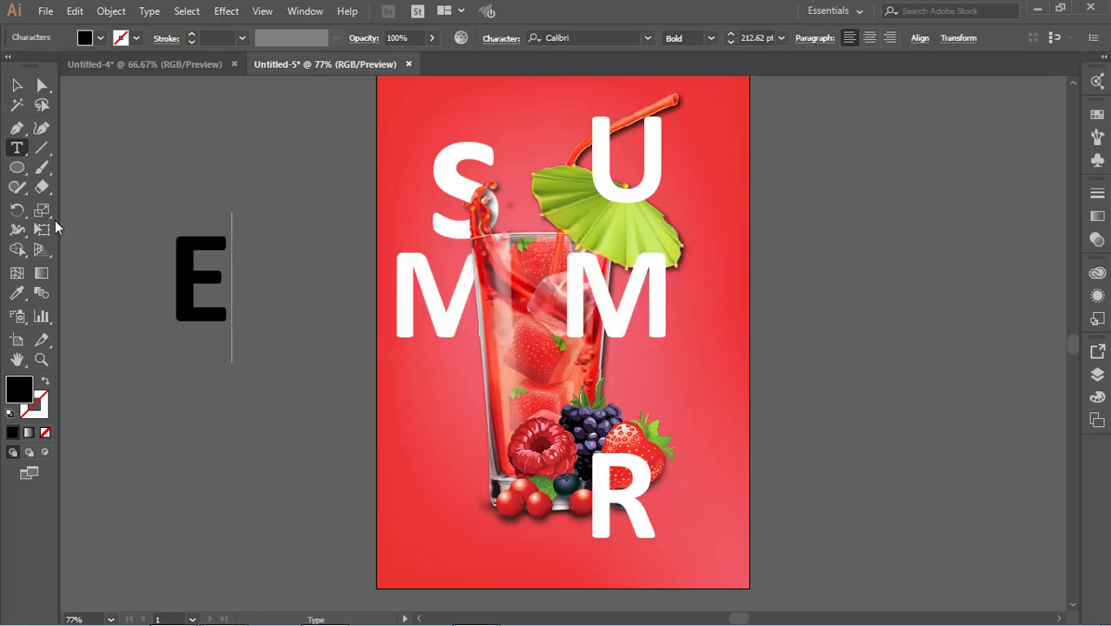
pyautogui.click(17, 293)
pyautogui.click(17, 84)
pyautogui.click(17, 293)
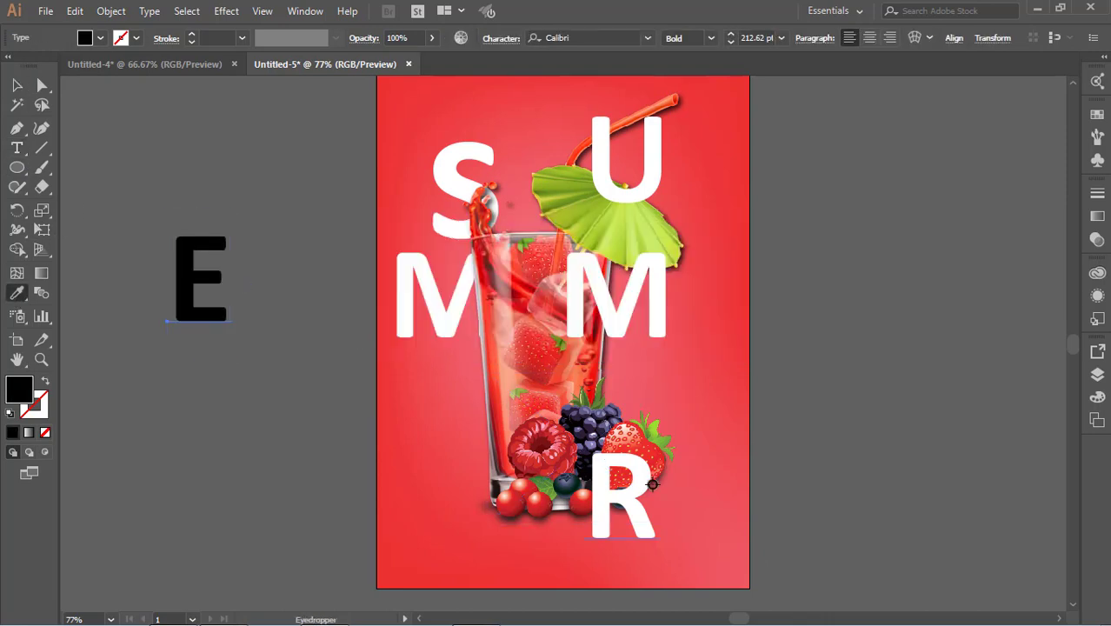
pyautogui.click(627, 495)
# Place the E below the first M, overlapping the glass's left edge beside the raspberry and slightly higher than the R.
pyautogui.click(17, 85)
pyautogui.click(80, 139)
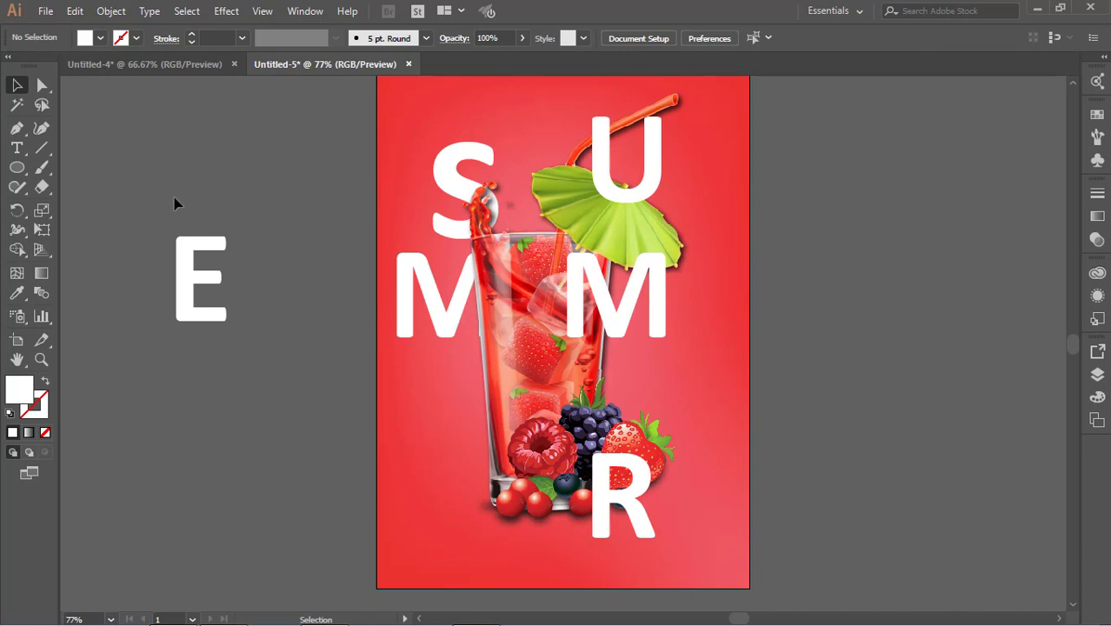
pyautogui.moveTo(189, 264); pyautogui.dragTo(479, 453)
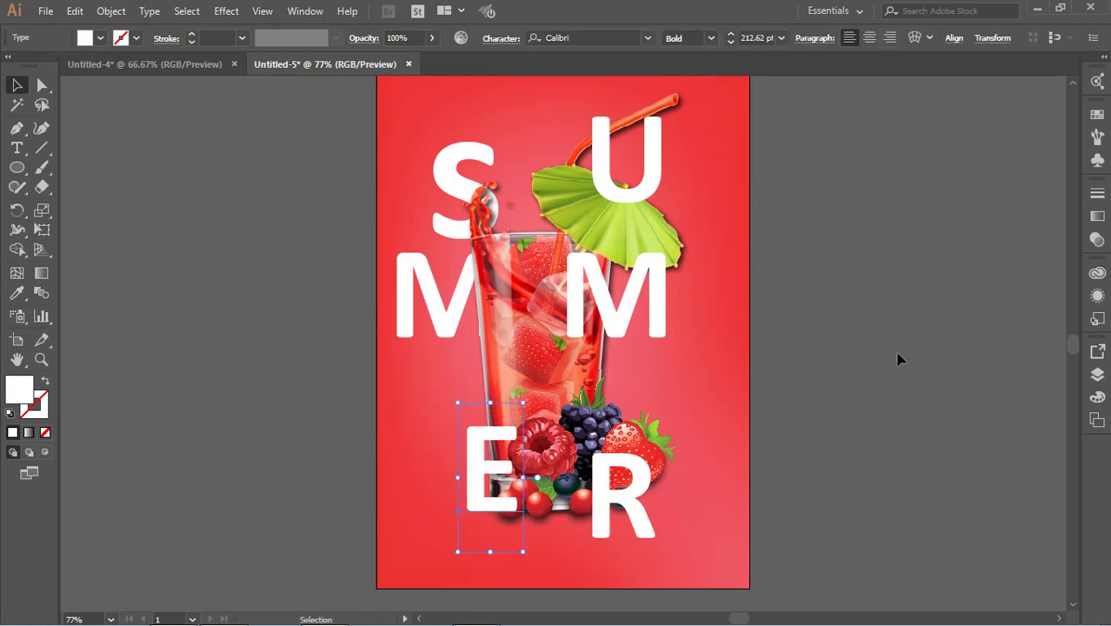
pyautogui.click(899, 358)
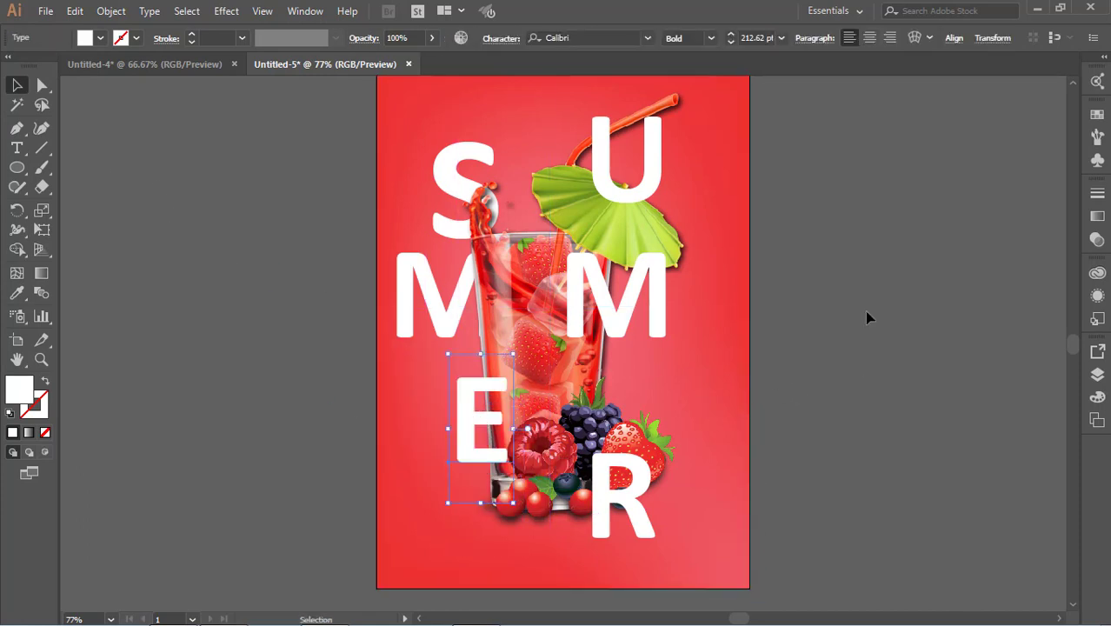
pyautogui.click(866, 318)
# Apply a drop shadow to all six SUMMER letters with Normal mode, 75% opacity, 4 pt X and Y offsets and 4 pt blur.
pyautogui.click(606, 184)
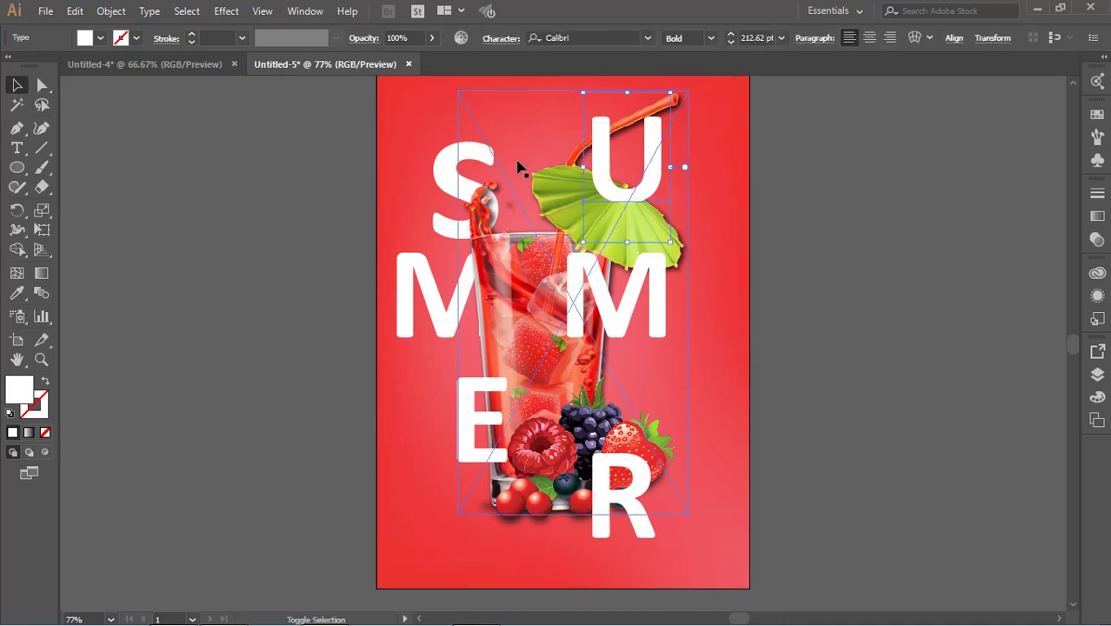
pyautogui.keyDown('shift'); pyautogui.click(452, 166); pyautogui.keyUp('shift')
pyautogui.keyDown('shift'); pyautogui.click(403, 272); pyautogui.keyUp('shift')
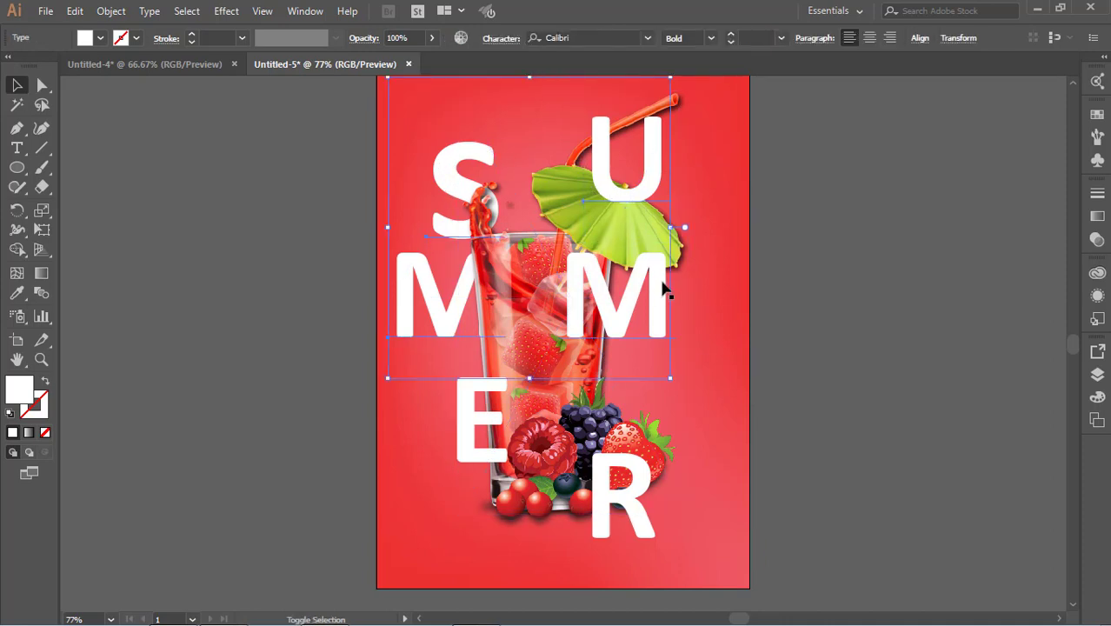
pyautogui.keyDown('shift'); pyautogui.click(631, 520); pyautogui.keyUp('shift')
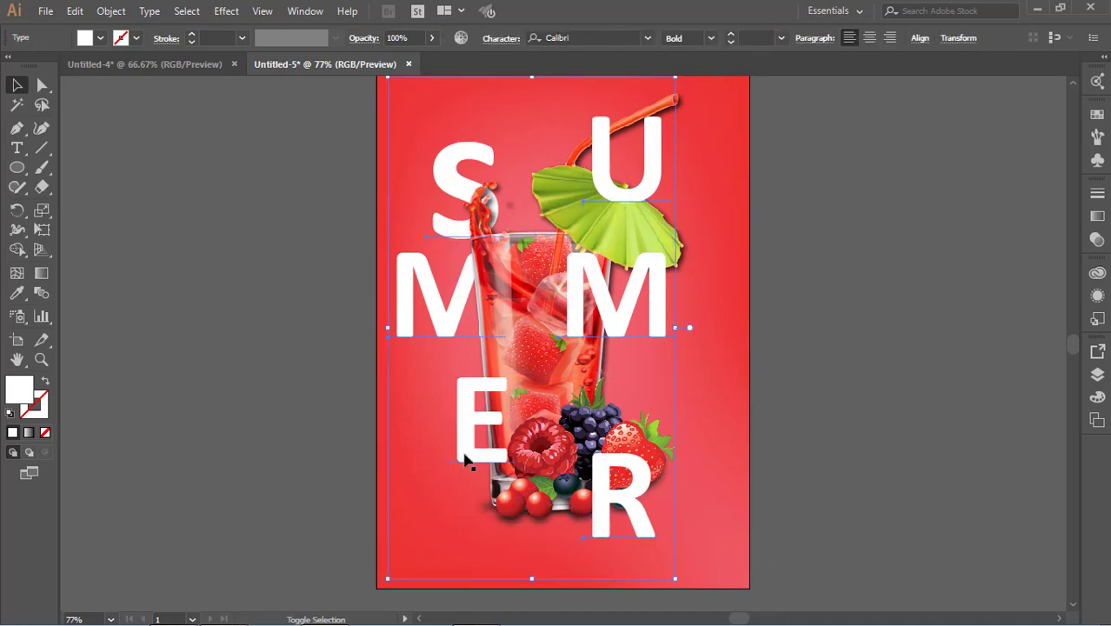
pyautogui.click(228, 12)
pyautogui.moveTo(287, 202)
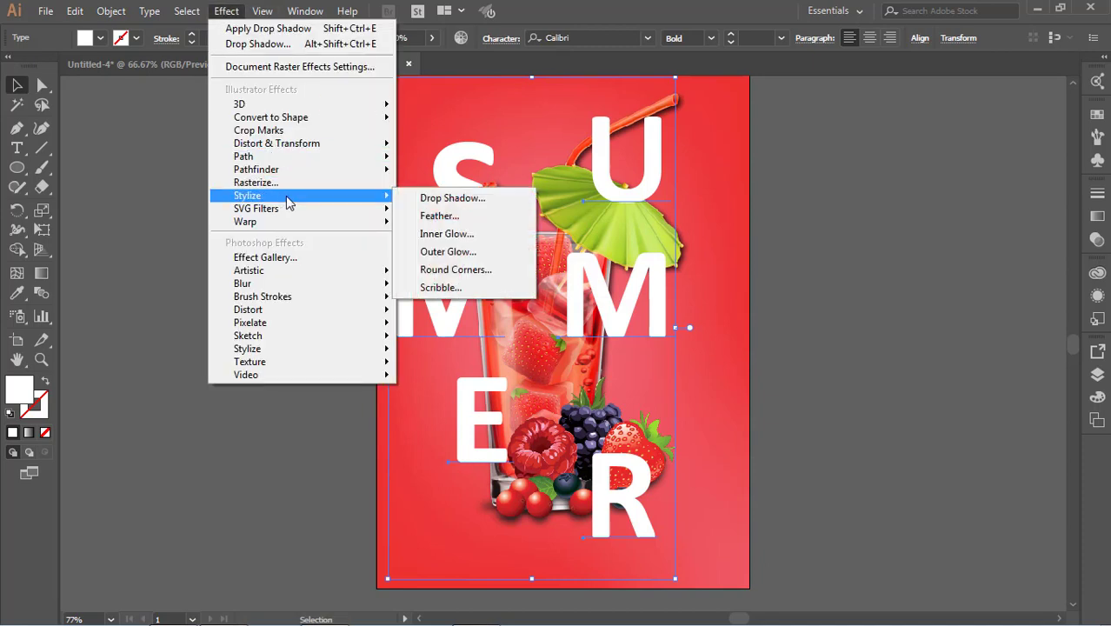
pyautogui.click(479, 202)
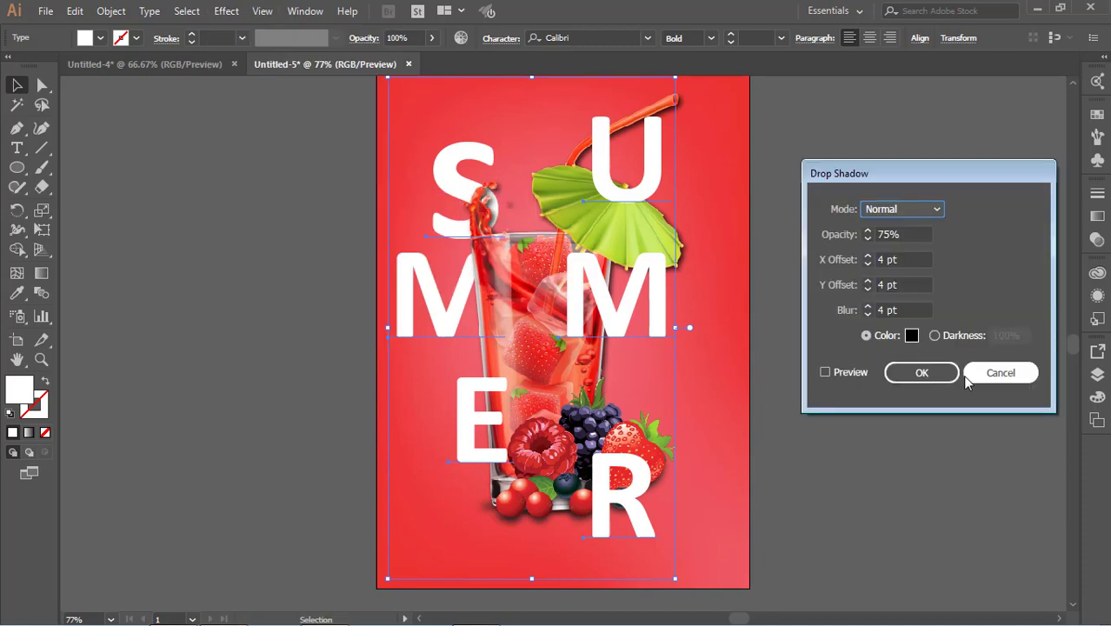
pyautogui.click(856, 375)
pyautogui.click(911, 372)
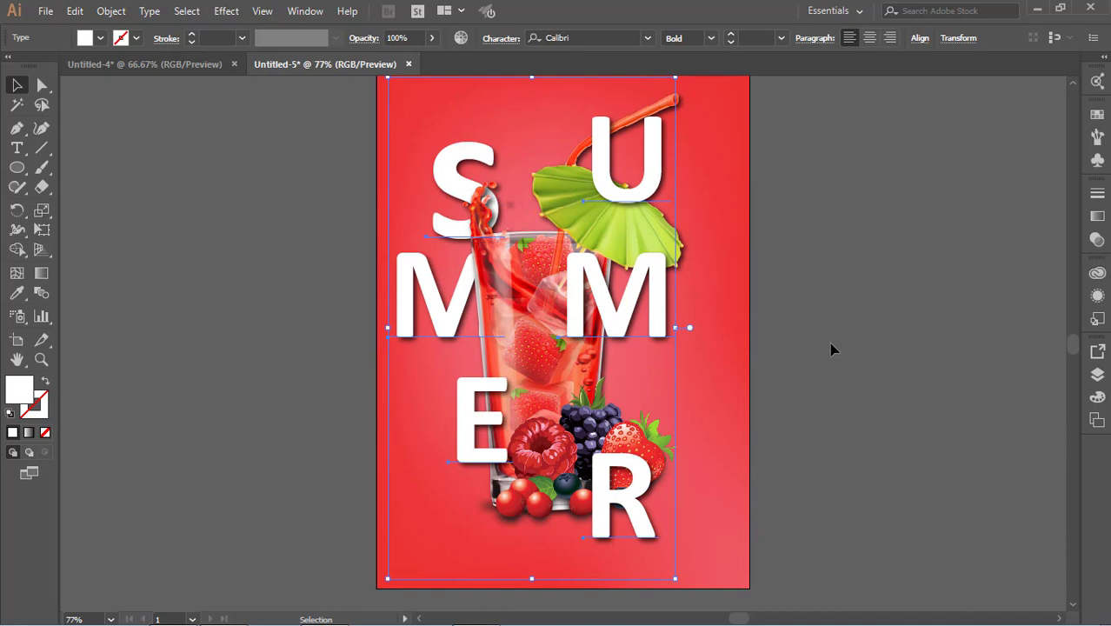
pyautogui.click(830, 348)
# Add a new text line beside the poster reading "APRIL 30/2030 ALL NIGHT".
pyautogui.scroll(1, 830, 350)
pyautogui.scroll(-2, 831, 348)
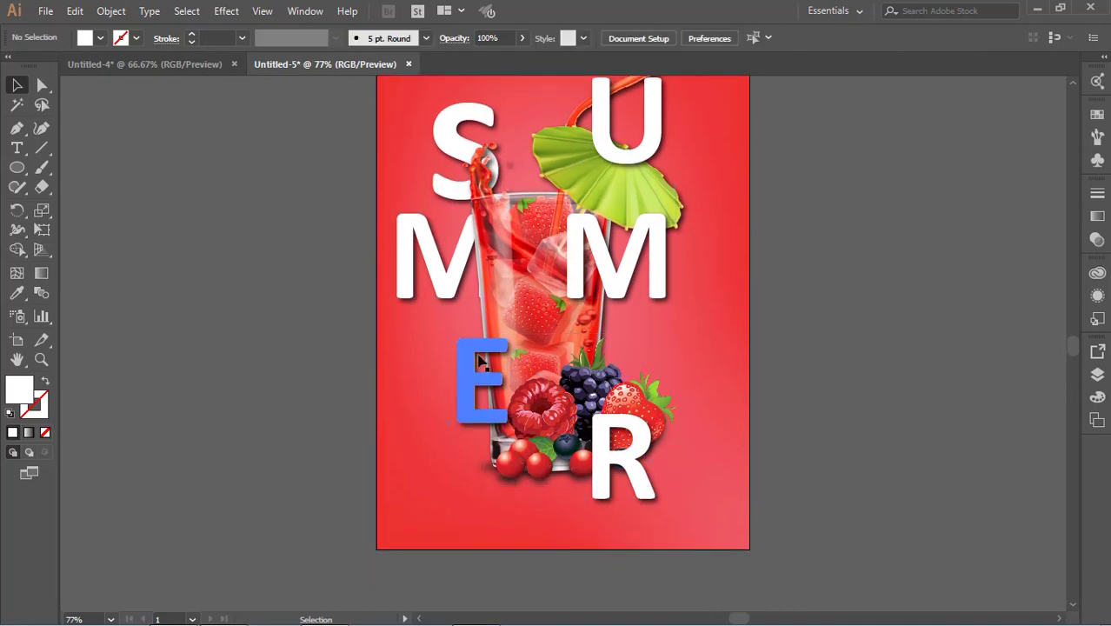
pyautogui.click(17, 149)
pyautogui.click(157, 347)
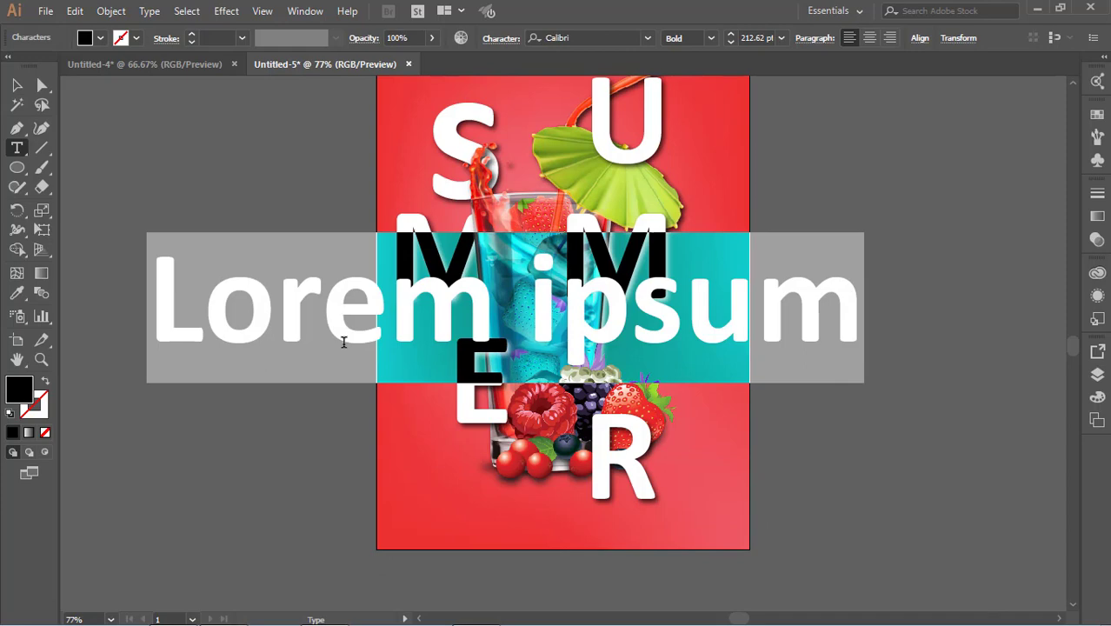
pyautogui.write('a')
pyautogui.press('BackSpace')
pyautogui.write('A')
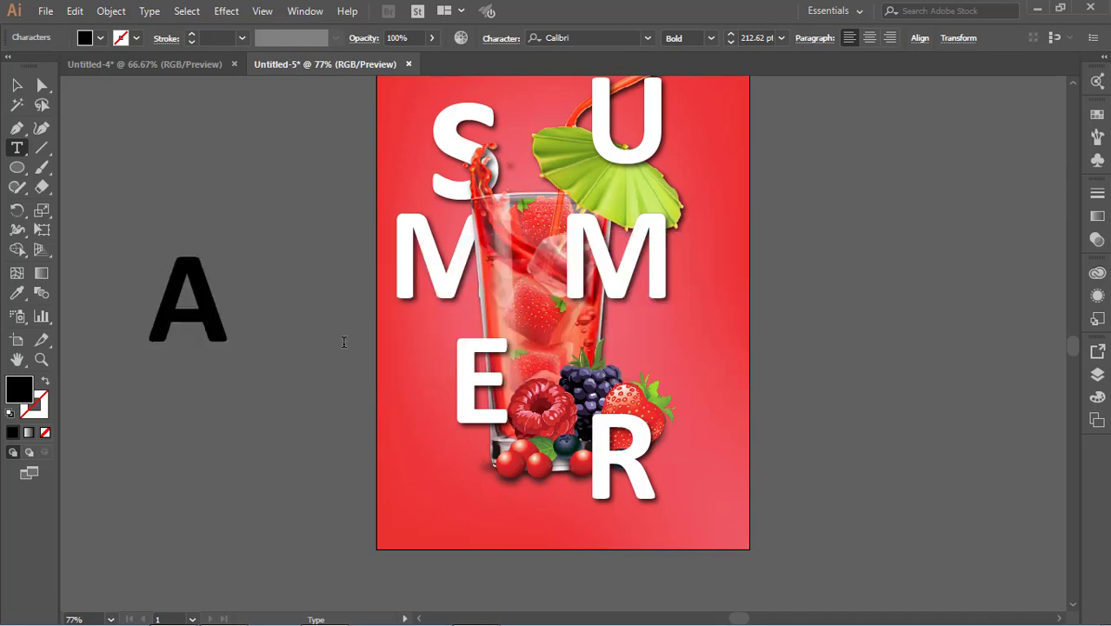
pyautogui.write('PRIL')
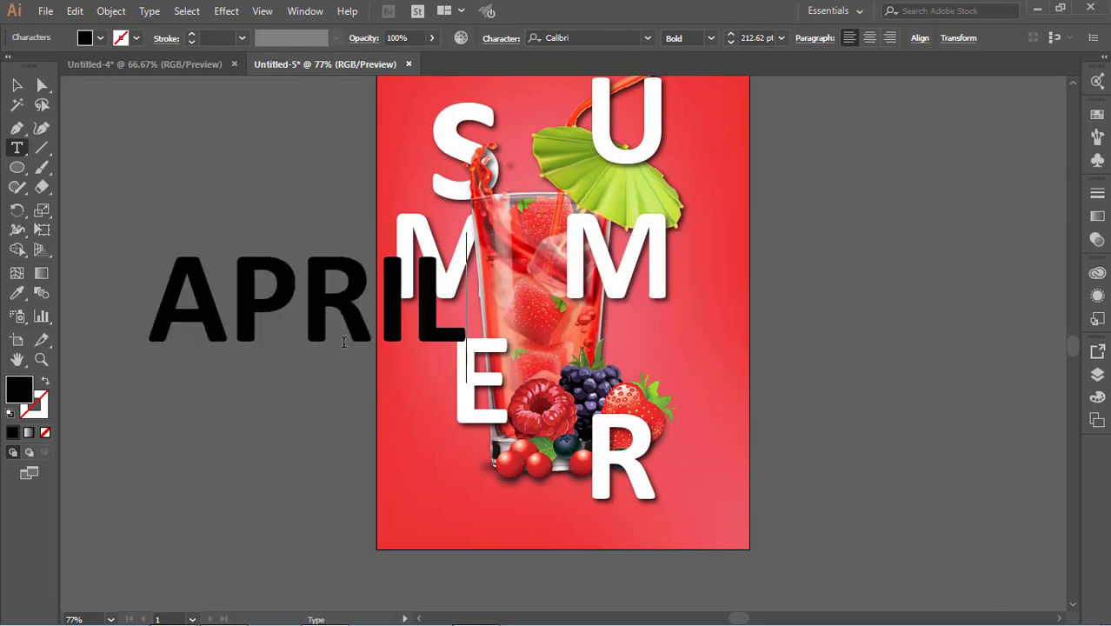
pyautogui.write(' 30')
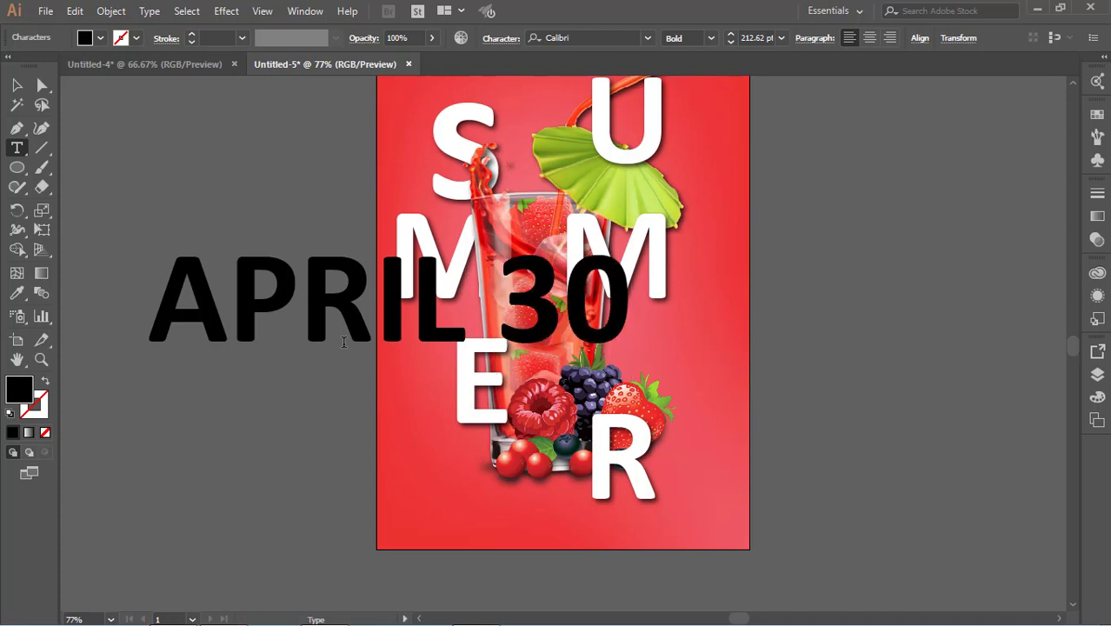
pyautogui.write('/')
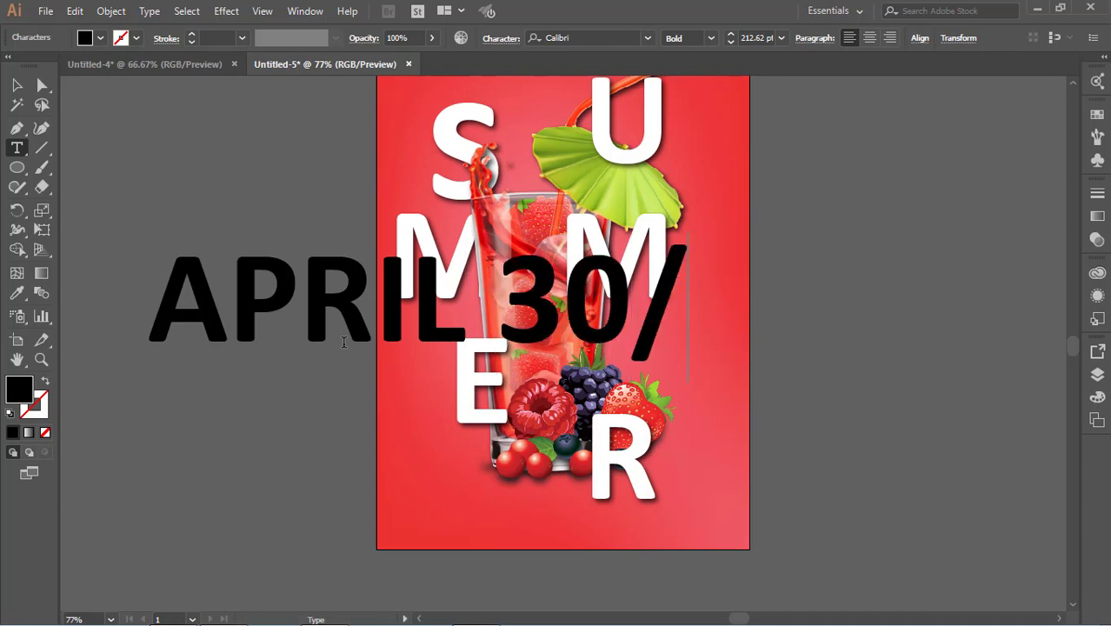
pyautogui.write('201')
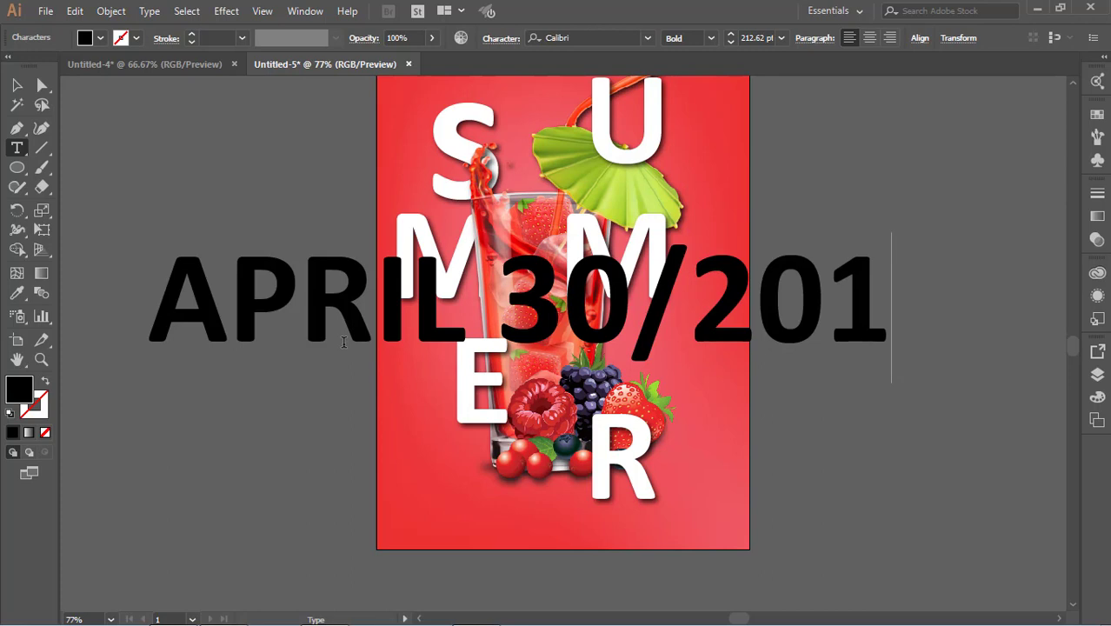
pyautogui.press('BackSpace')
pyautogui.write('3')
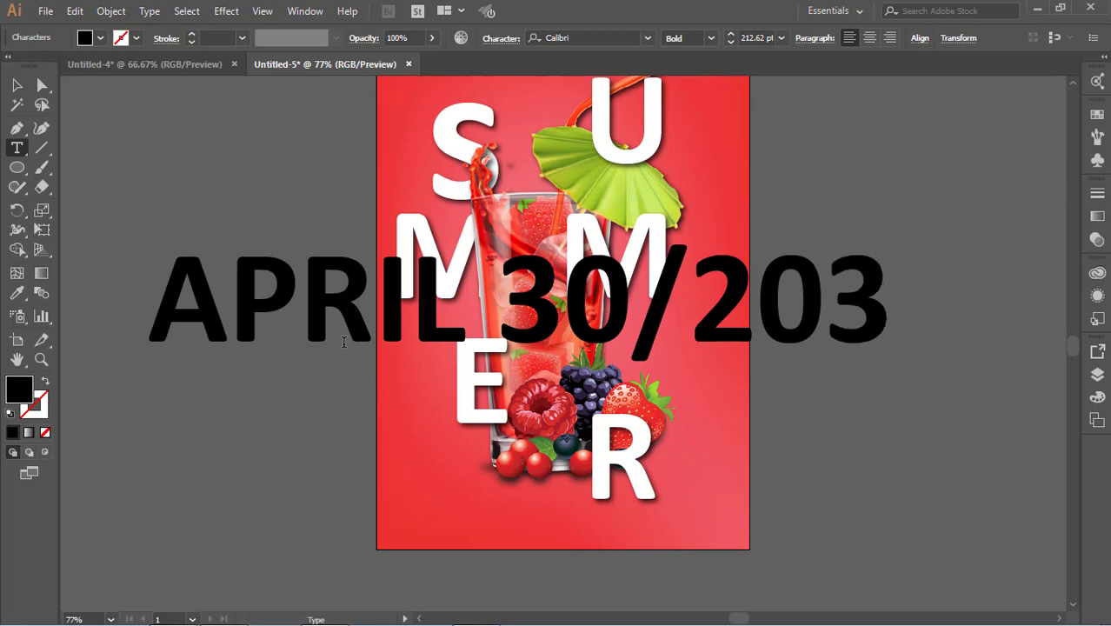
pyautogui.write('0')
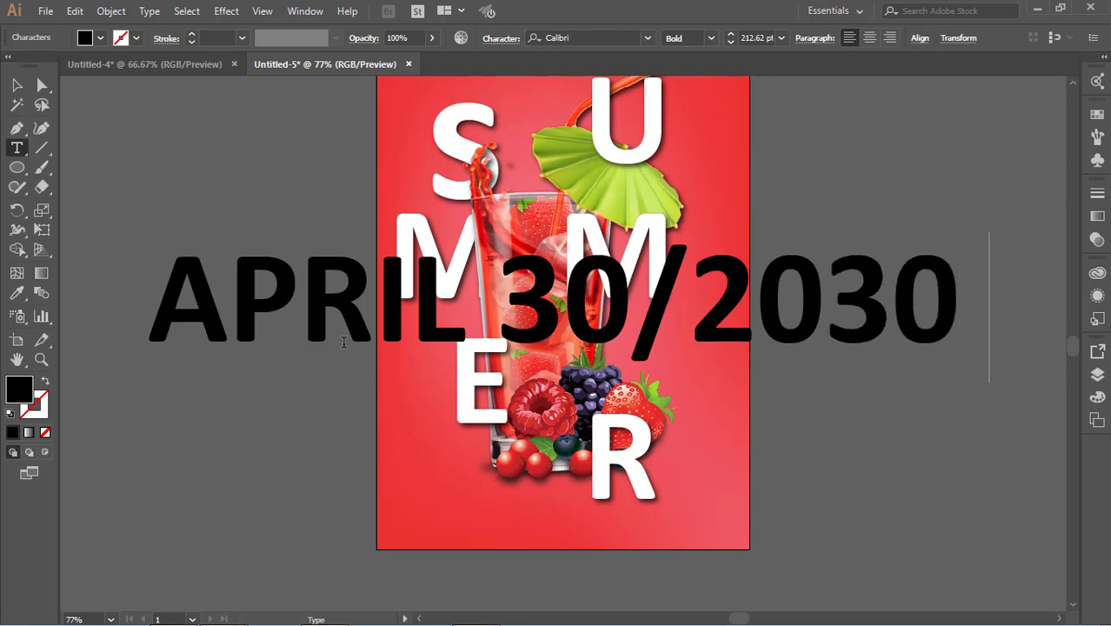
pyautogui.write(' Q')
pyautogui.press('BackSpace')
pyautogui.write('ALL')
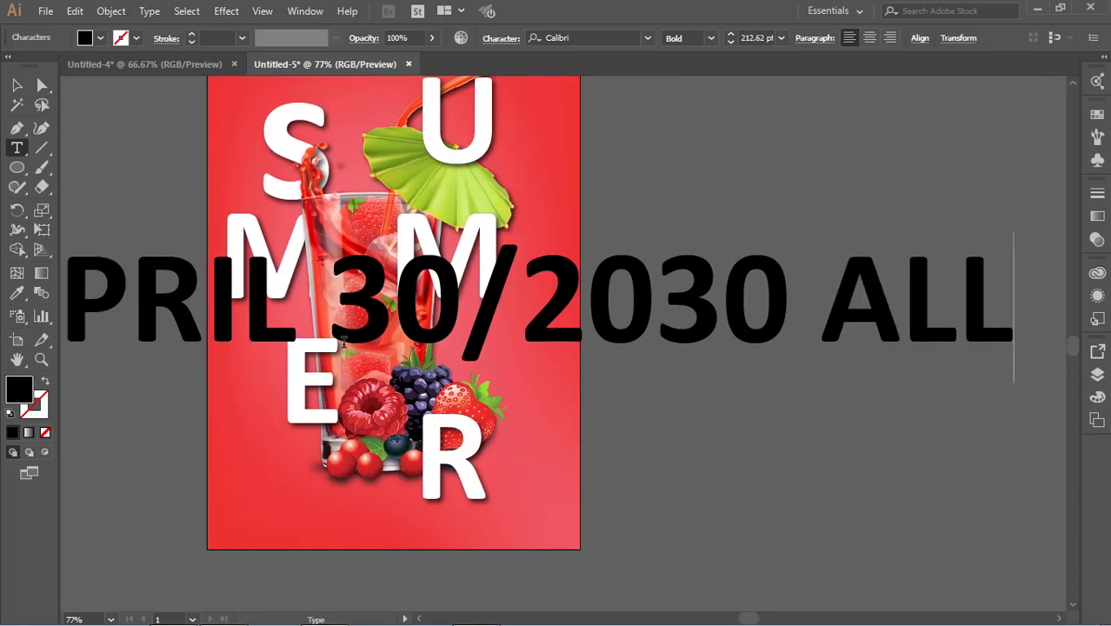
pyautogui.write(' NIGHT')
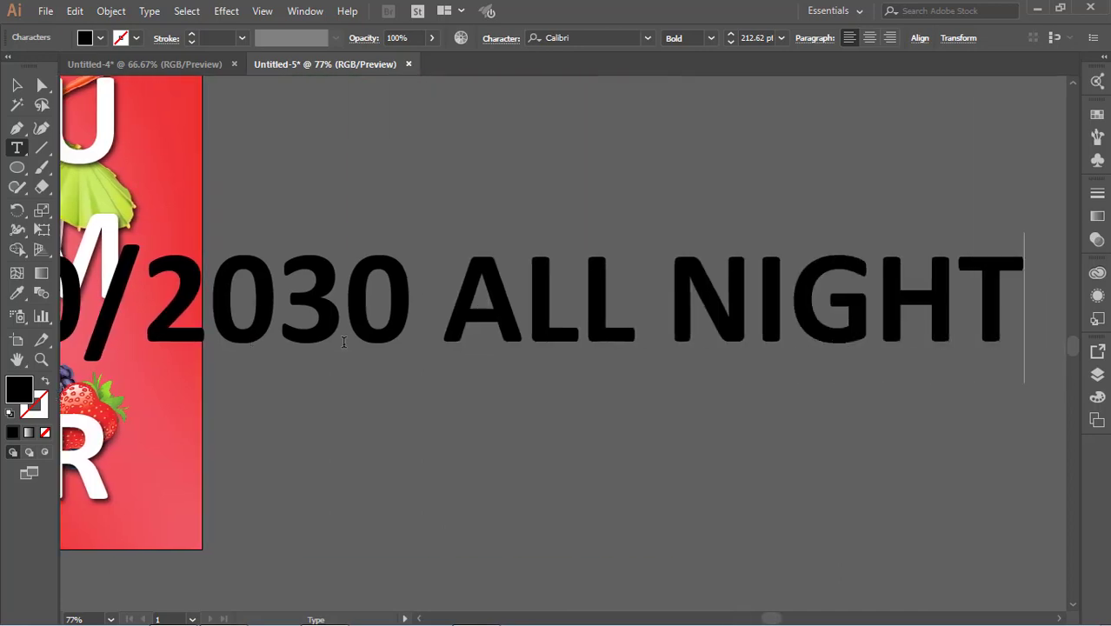
# Scale the date text line down to about 21.65 pt so it fits beside the poster, and keep it selected.
pyautogui.click(18, 88)
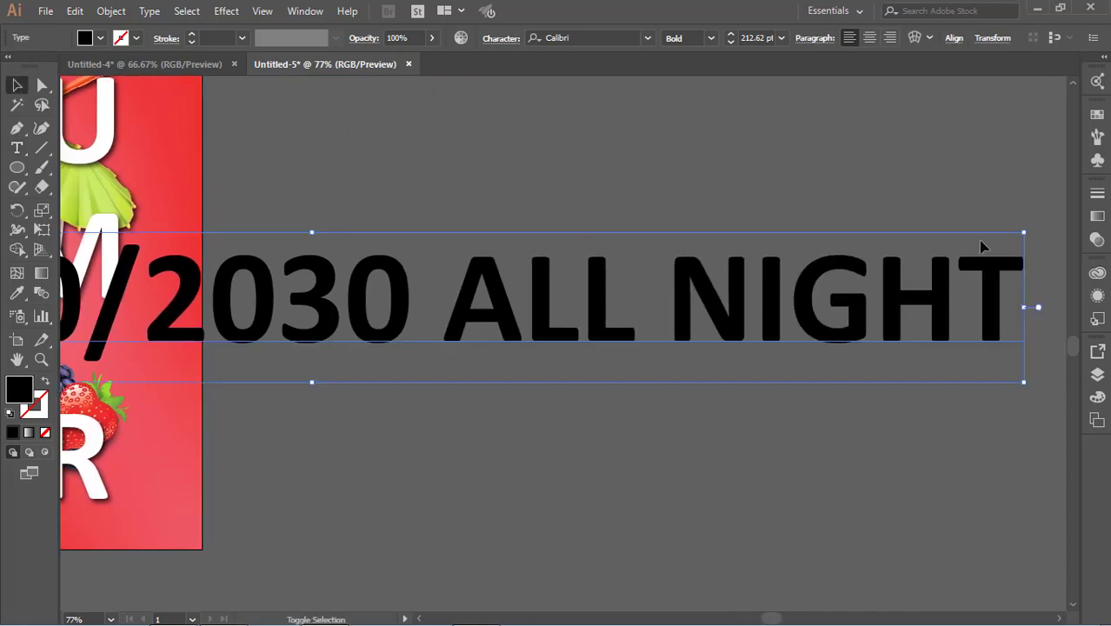
pyautogui.moveTo(1023, 233); pyautogui.dragTo(297, 344)
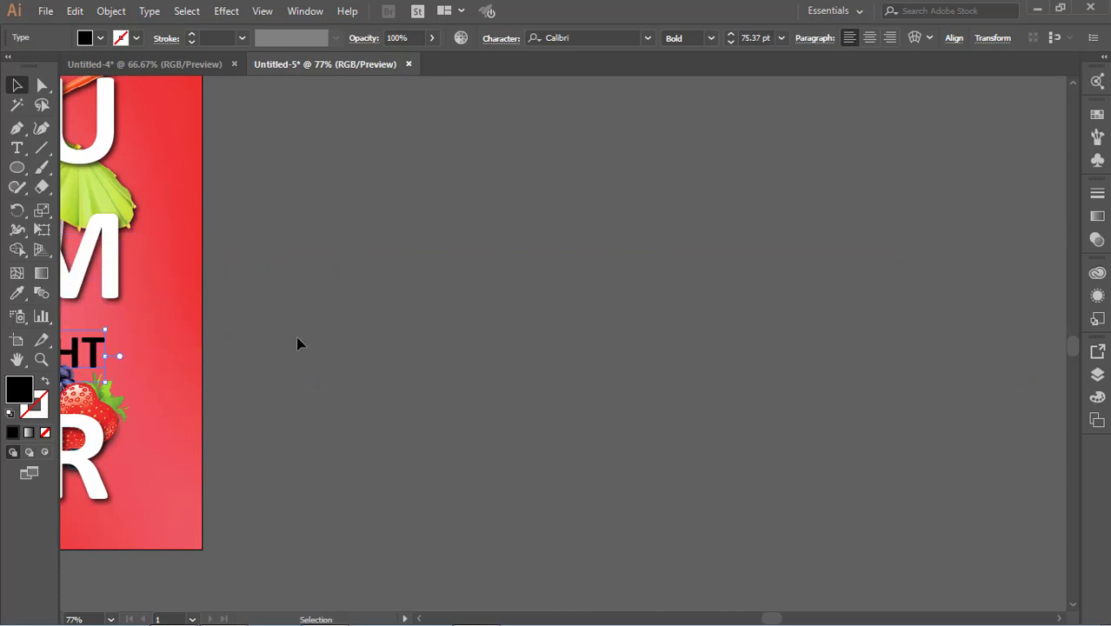
pyautogui.hscroll(-6, 298, 344)
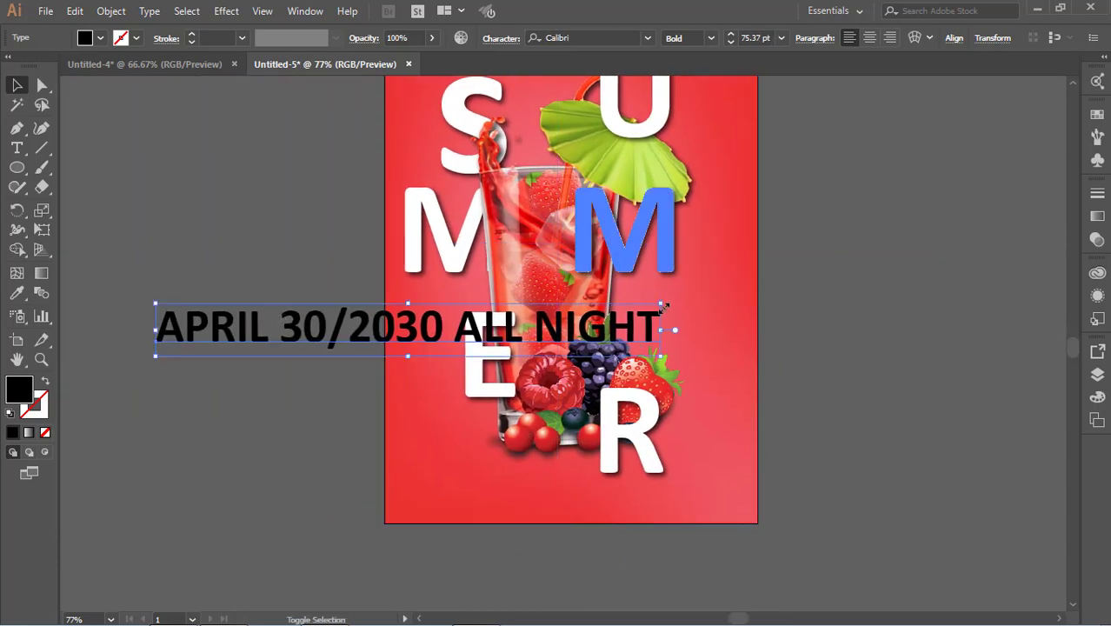
pyautogui.moveTo(663, 309); pyautogui.dragTo(299, 338)
pyautogui.click(268, 401)
pyautogui.click(266, 348)
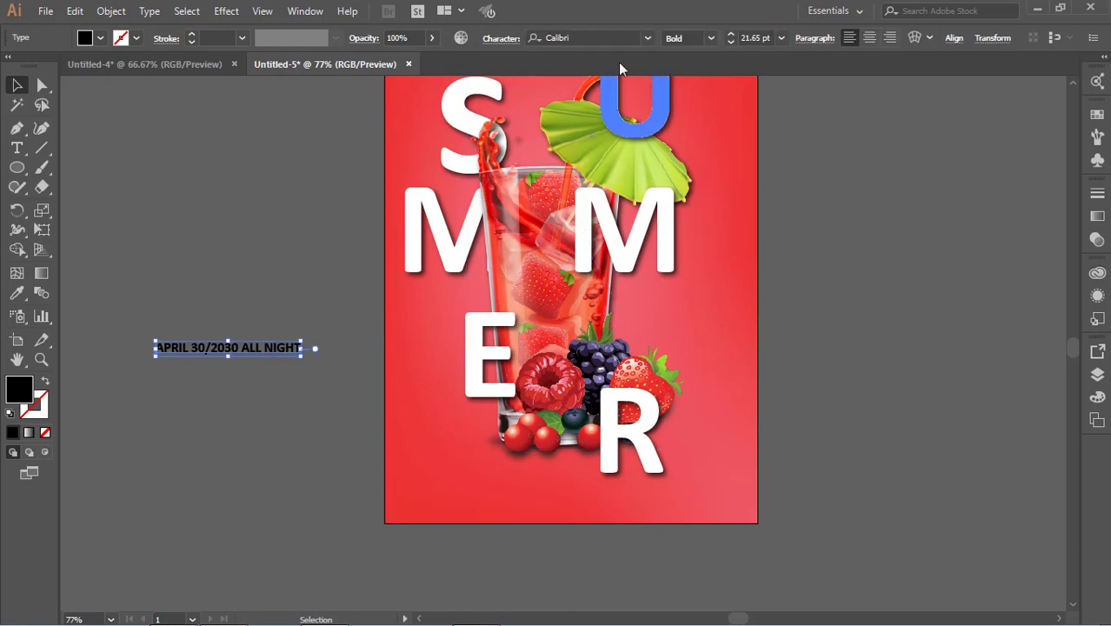
# Set the date text's font to Oswald Regular.
pyautogui.click(598, 38)
pyautogui.write('OS')
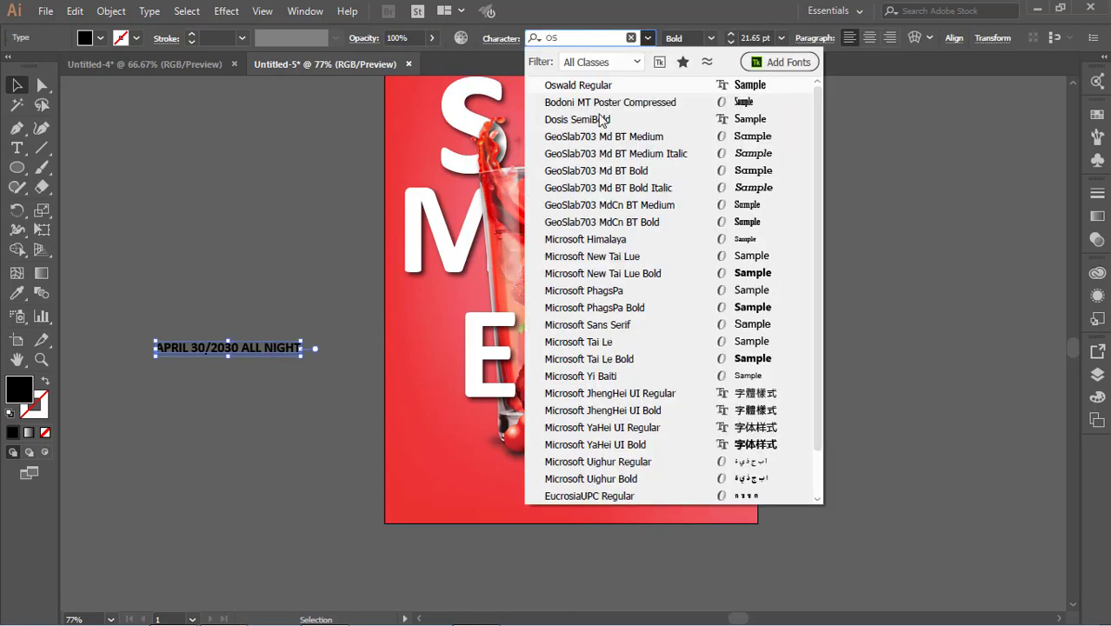
pyautogui.click(578, 84)
pyautogui.click(285, 285)
pyautogui.click(276, 347)
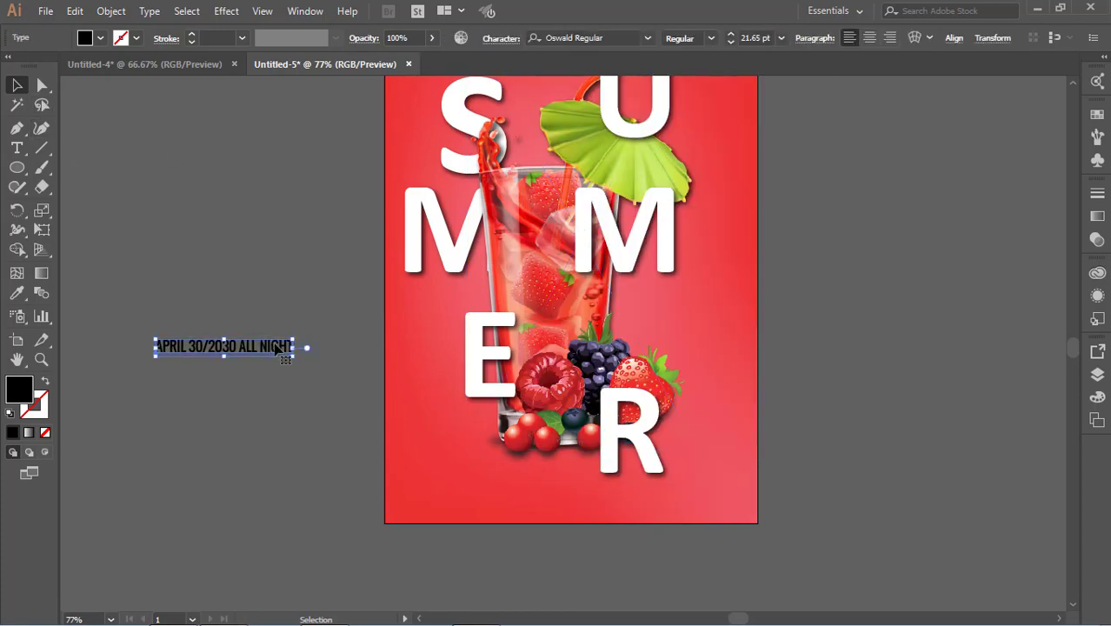
# Rotate the date text vertical, enlarge it to about 30.51 pt and place it below the first M along the poster's left edge.
pyautogui.moveTo(305, 336); pyautogui.dragTo(248, 456)
pyautogui.click(265, 407)
pyautogui.moveTo(225, 404); pyautogui.dragTo(445, 471)
pyautogui.click(446, 471)
pyautogui.click(423, 391)
pyautogui.press('Left')
pyautogui.press('Left')
pyautogui.press('Left')
pyautogui.press('Left')
pyautogui.press('Left')
pyautogui.press('Left')
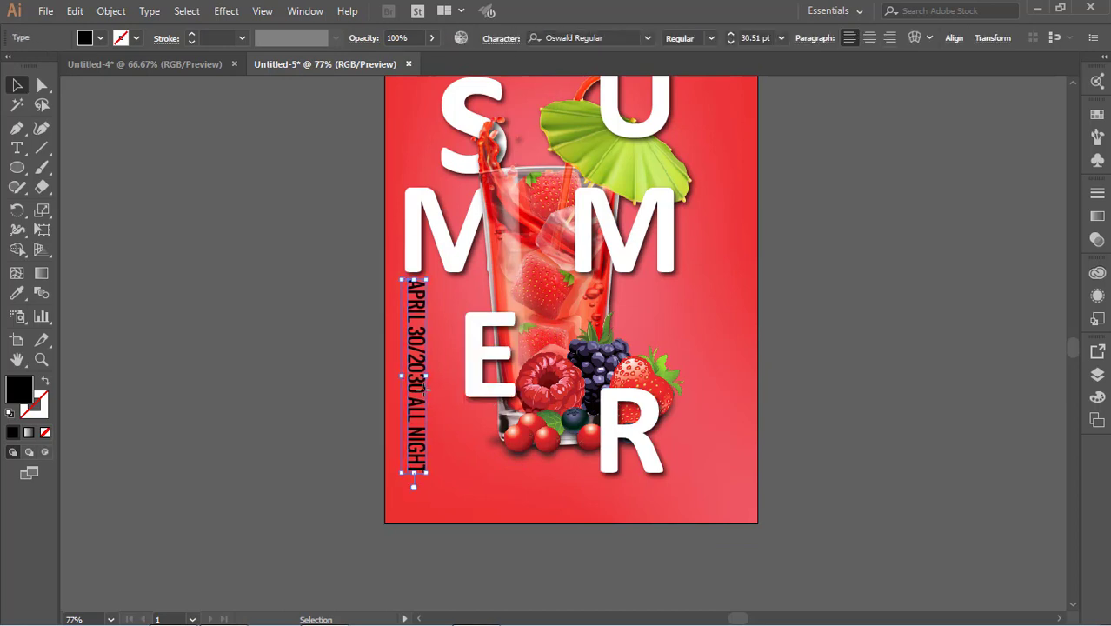
# Fill the vertical date text with white.
pyautogui.click(102, 38)
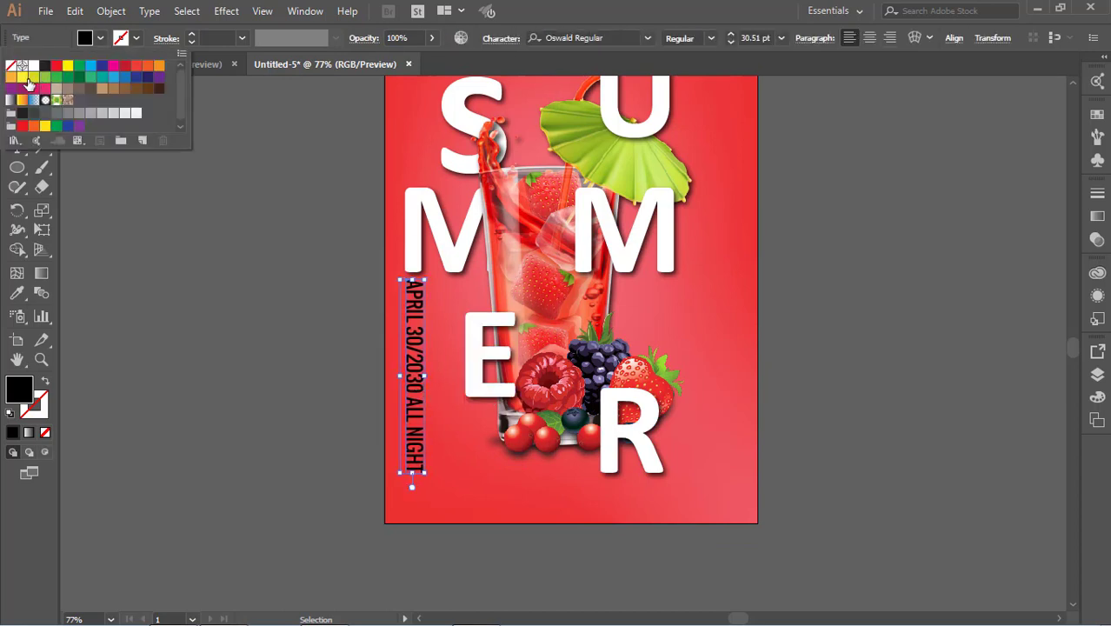
pyautogui.click(47, 55)
pyautogui.click(863, 424)
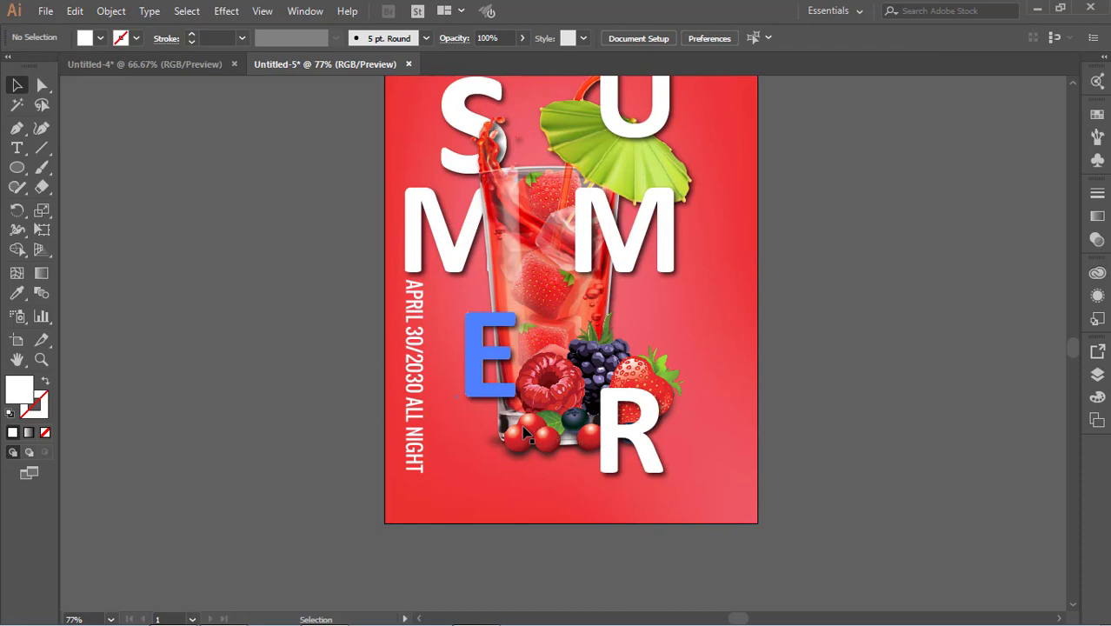
# Duplicate the vertical date text and place the copy along the poster's upper right edge, beside the U.
pyautogui.click(418, 432)
pyautogui.moveTo(418, 432); pyautogui.dragTo(737, 275)
pyautogui.scroll(1, 734, 335)
pyautogui.click(759, 318)
pyautogui.click(736, 339)
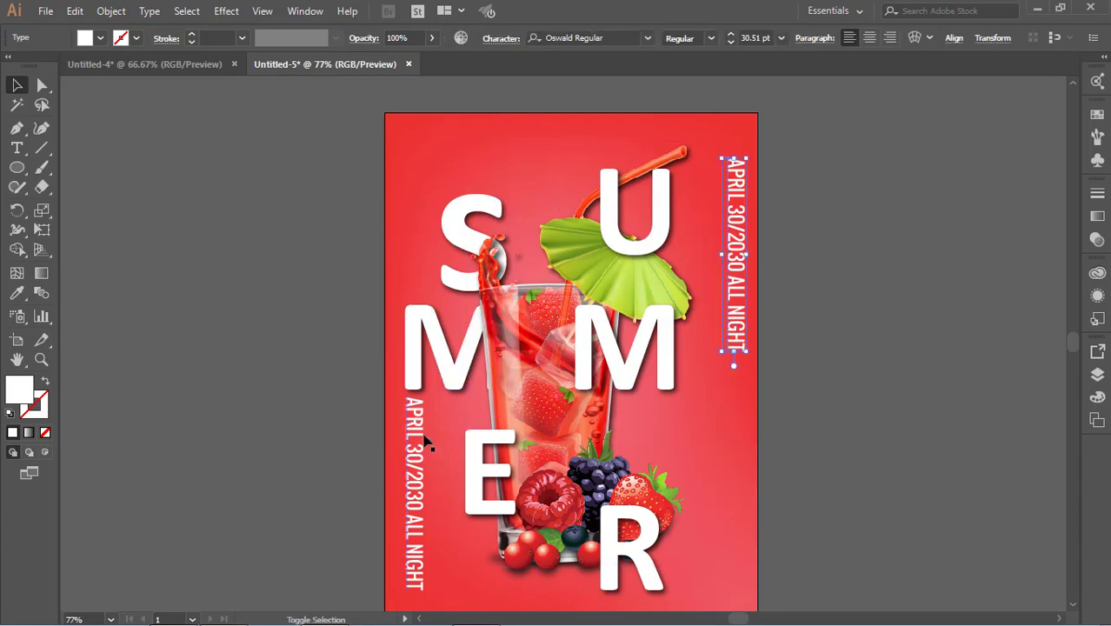
pyautogui.keyDown('shift'); pyautogui.click(421, 437); pyautogui.keyUp('shift')
pyautogui.click(814, 308)
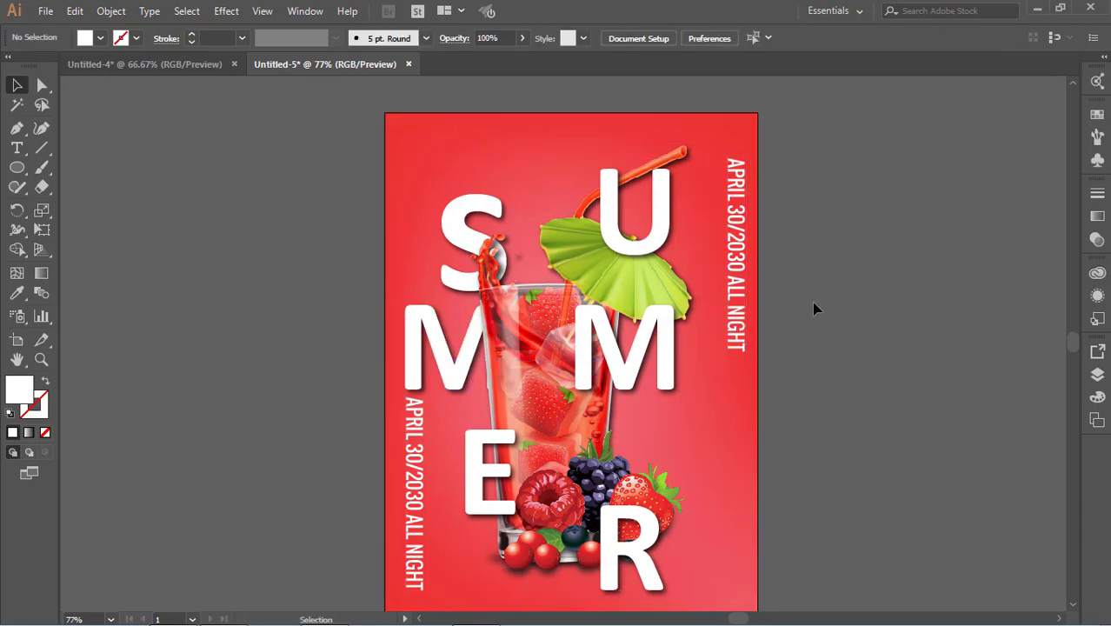
# Apply a drop shadow to both date texts with Normal mode, 75% opacity, 4 pt X and Y offsets and 4 pt blur.
pyautogui.click(733, 322)
pyautogui.keyDown('shift'); pyautogui.click(426, 459); pyautogui.keyUp('shift')
pyautogui.click(231, 11)
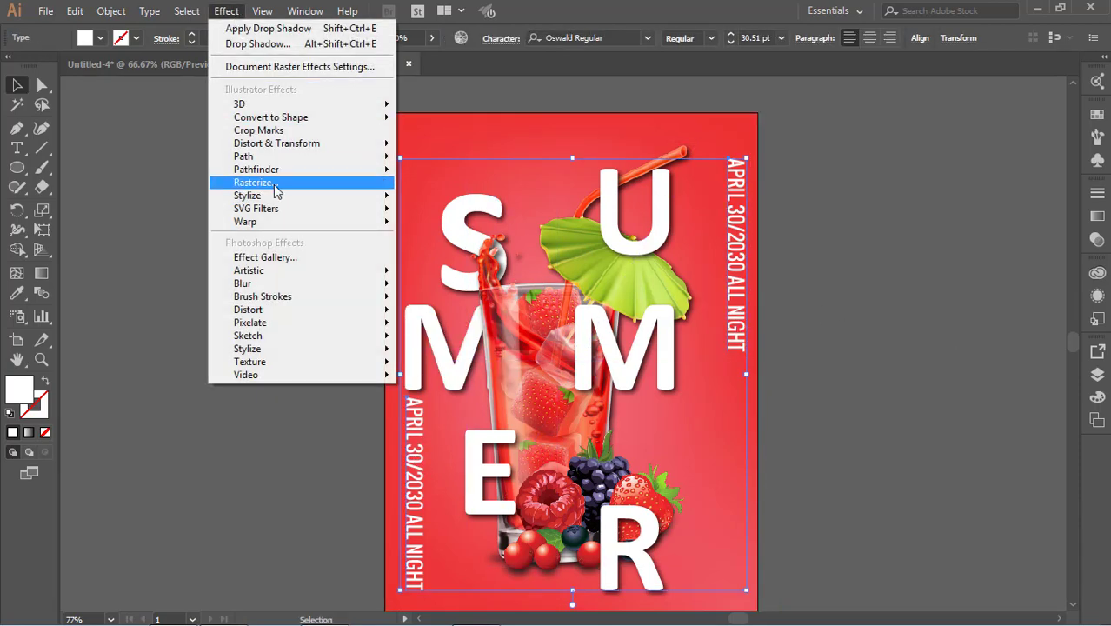
pyautogui.moveTo(277, 193)
pyautogui.click(459, 195)
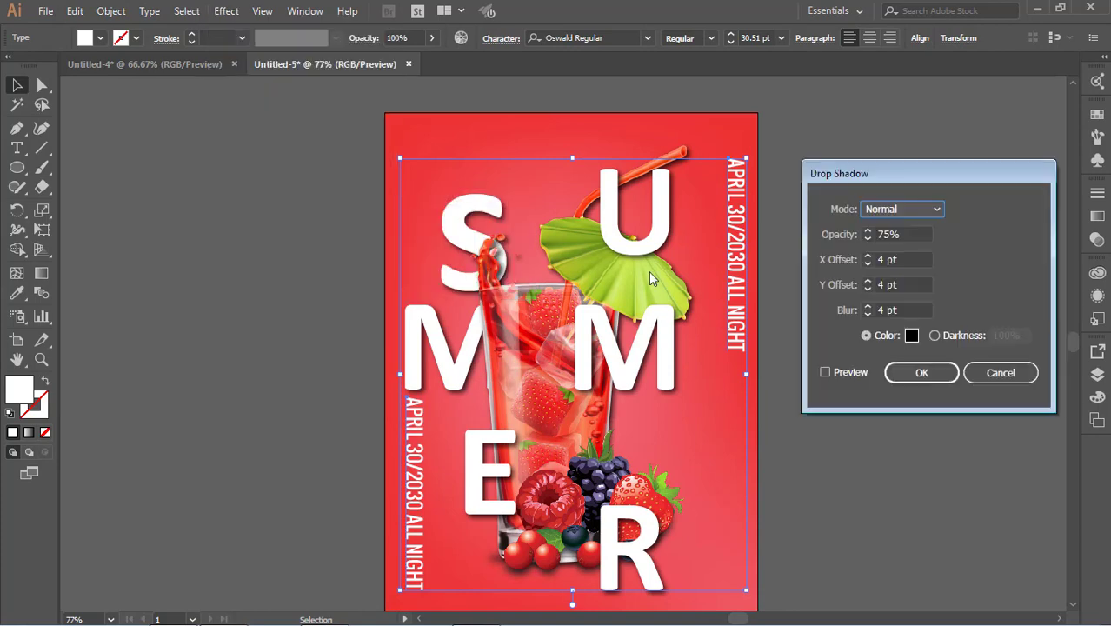
pyautogui.click(845, 369)
pyautogui.click(918, 374)
pyautogui.click(839, 440)
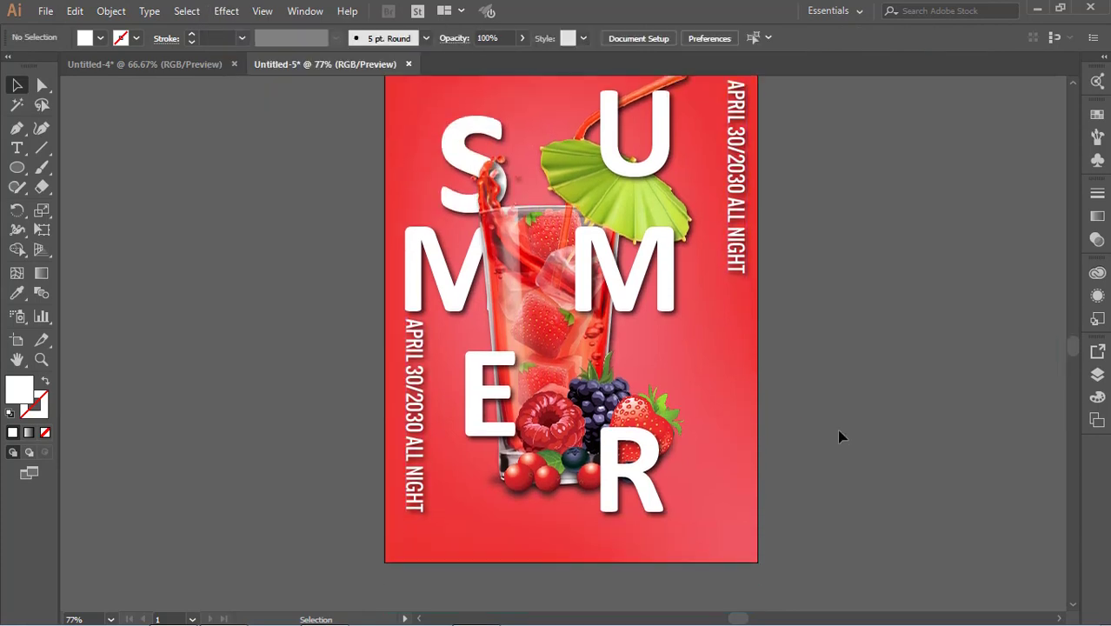
pyautogui.scroll(-1, 858, 312)
pyautogui.scroll(4, 859, 313)
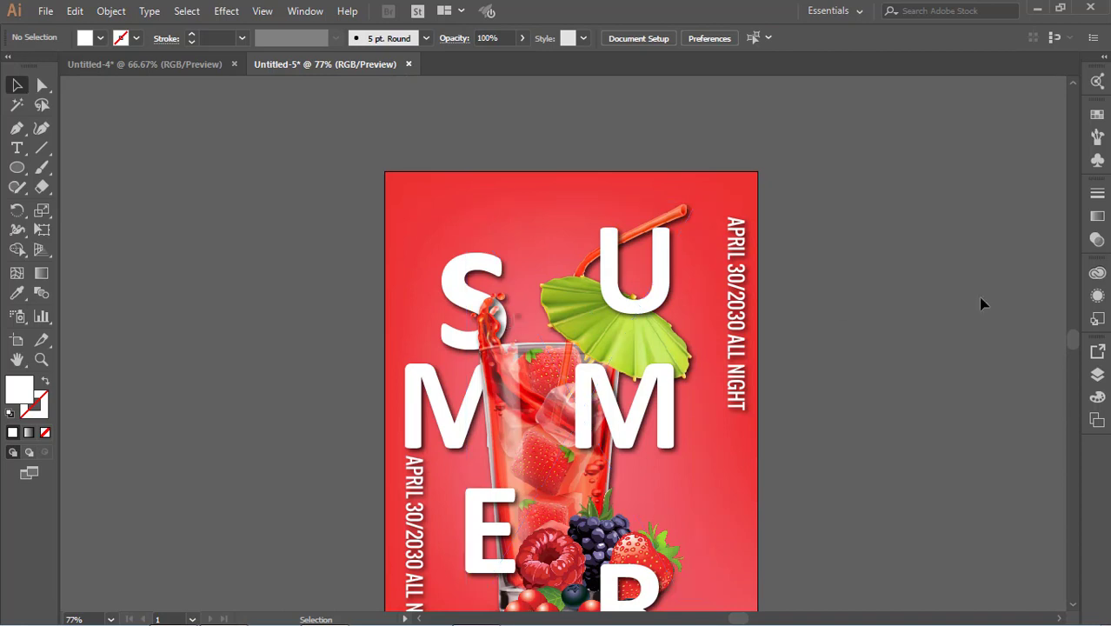
pyautogui.scroll(-10, 628, 261)
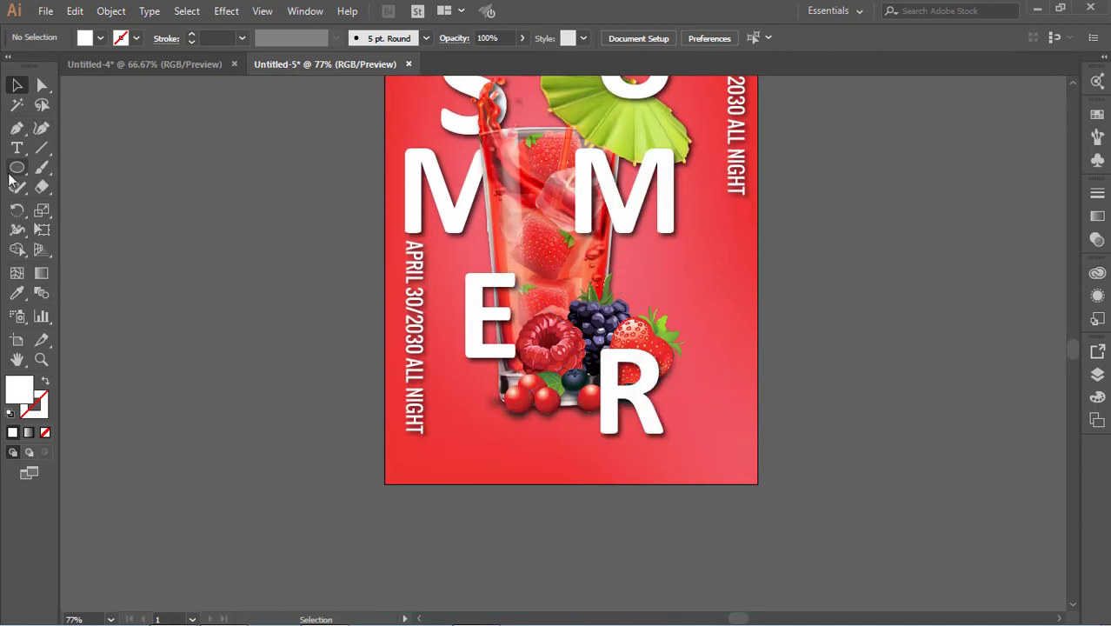
pyautogui.click(16, 148)
pyautogui.click(437, 542)
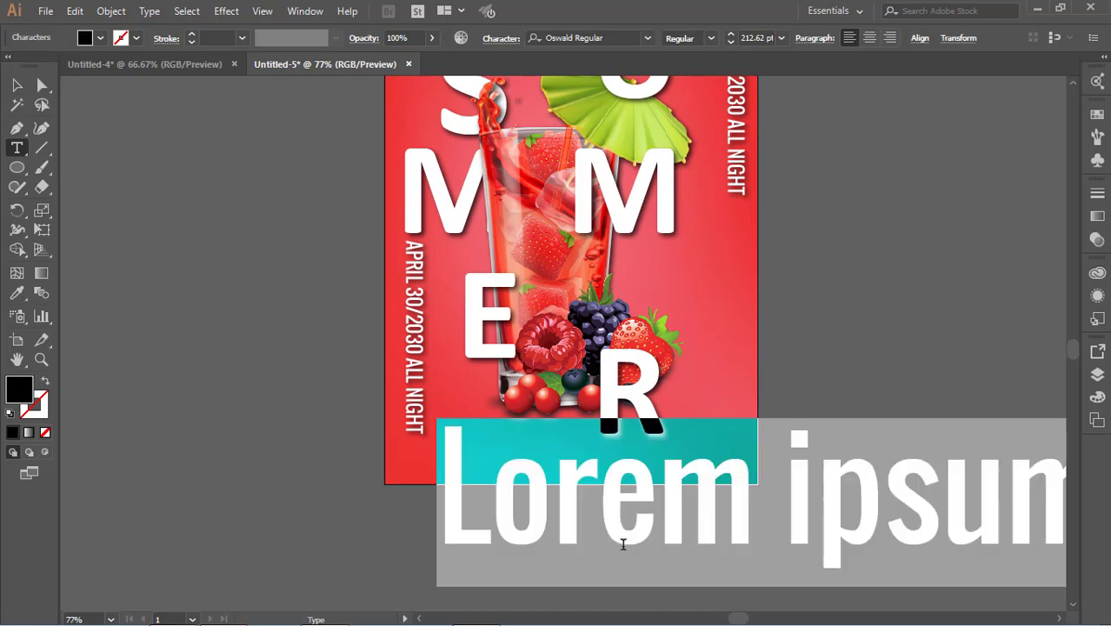
pyautogui.click(780, 38)
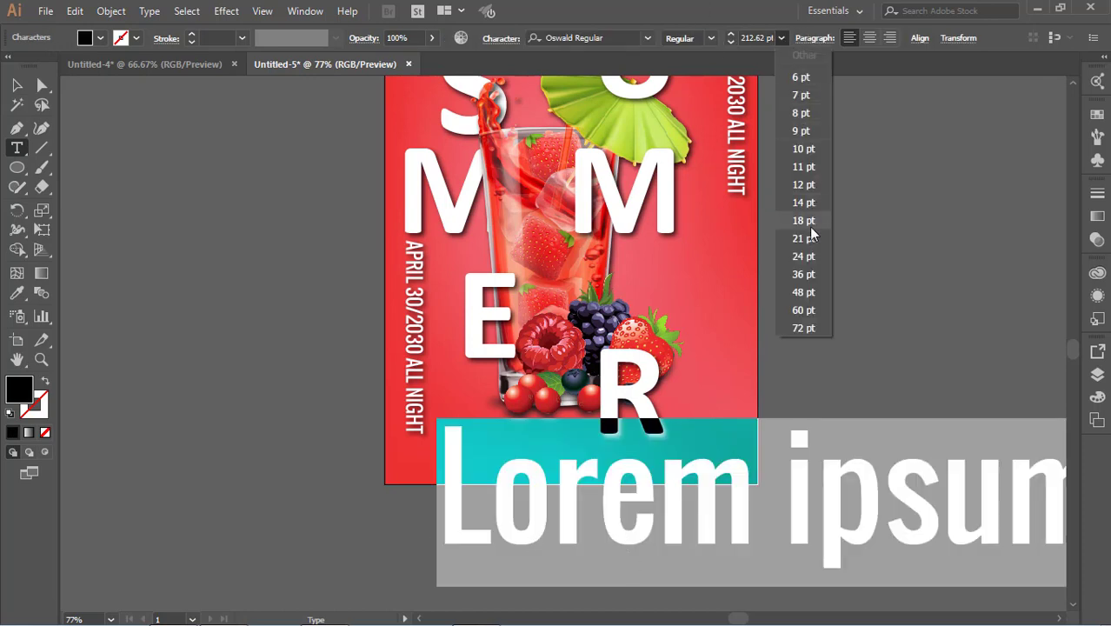
pyautogui.click(793, 273)
pyautogui.write('WWW.YOURWEBSITE.COM')
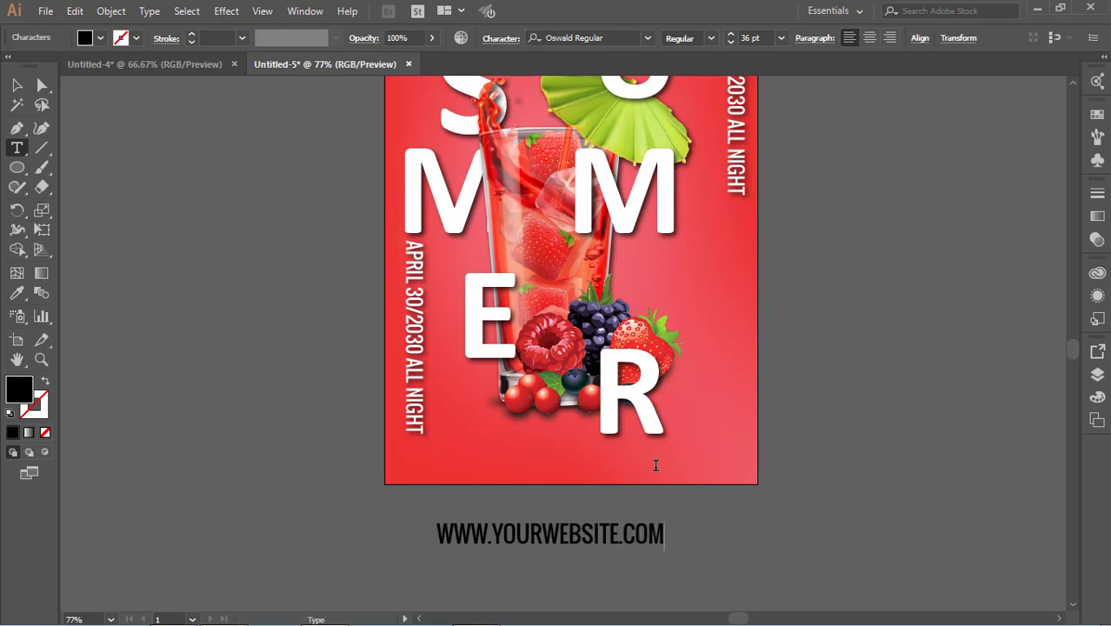
pyautogui.press('v')
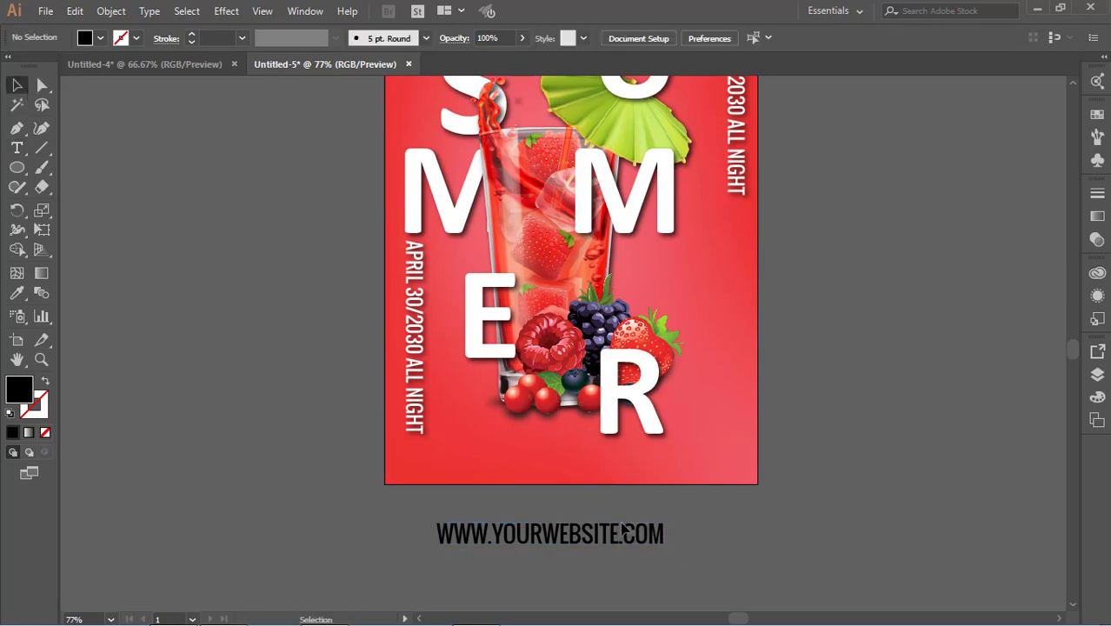
# Scale the website text down to about 15.84 pt and place it centrally near the poster's bottom edge.
pyautogui.click(622, 532)
pyautogui.moveTo(670, 518); pyautogui.dragTo(605, 466)
pyautogui.click(559, 534)
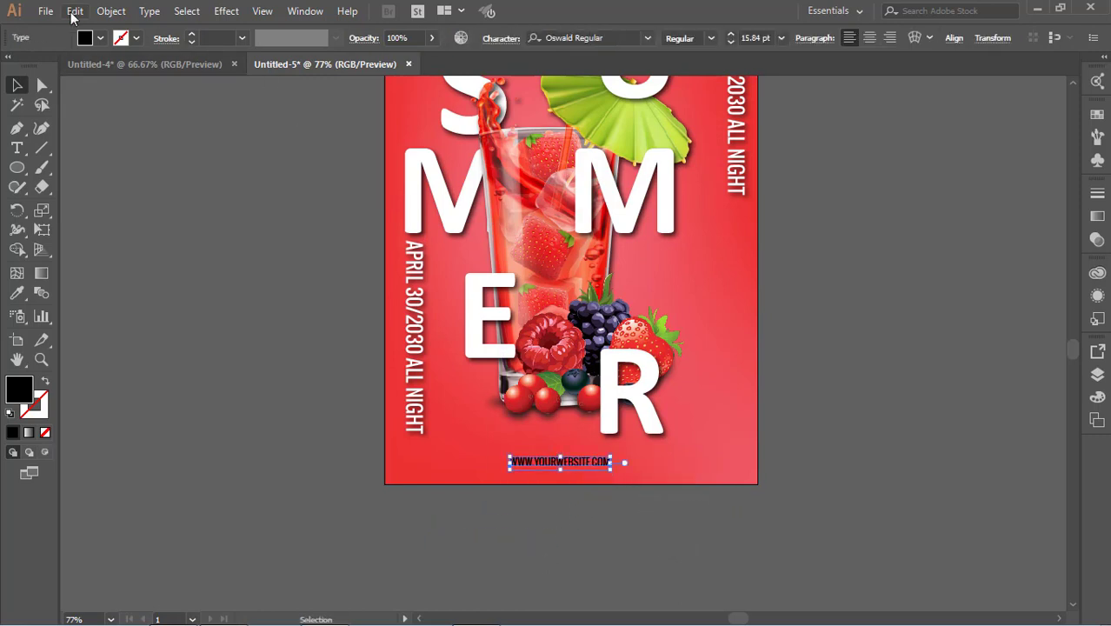
# Fill the website text with white and deselect it.
pyautogui.click(102, 39)
pyautogui.click(31, 69)
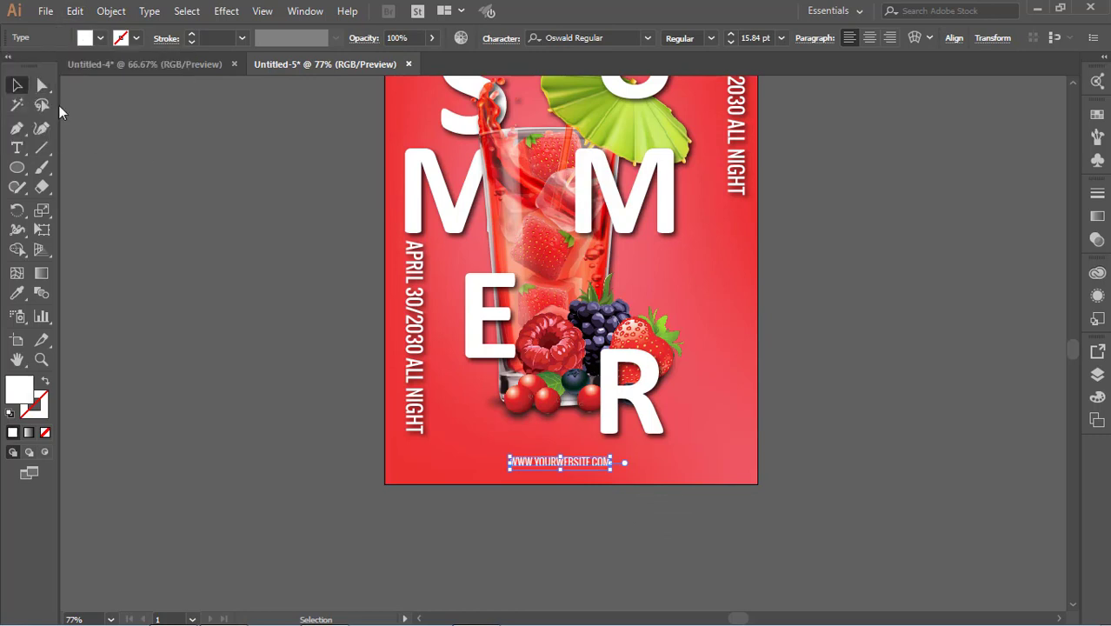
pyautogui.click(250, 222)
pyautogui.click(594, 463)
pyautogui.click(836, 458)
pyautogui.scroll(3, 835, 456)
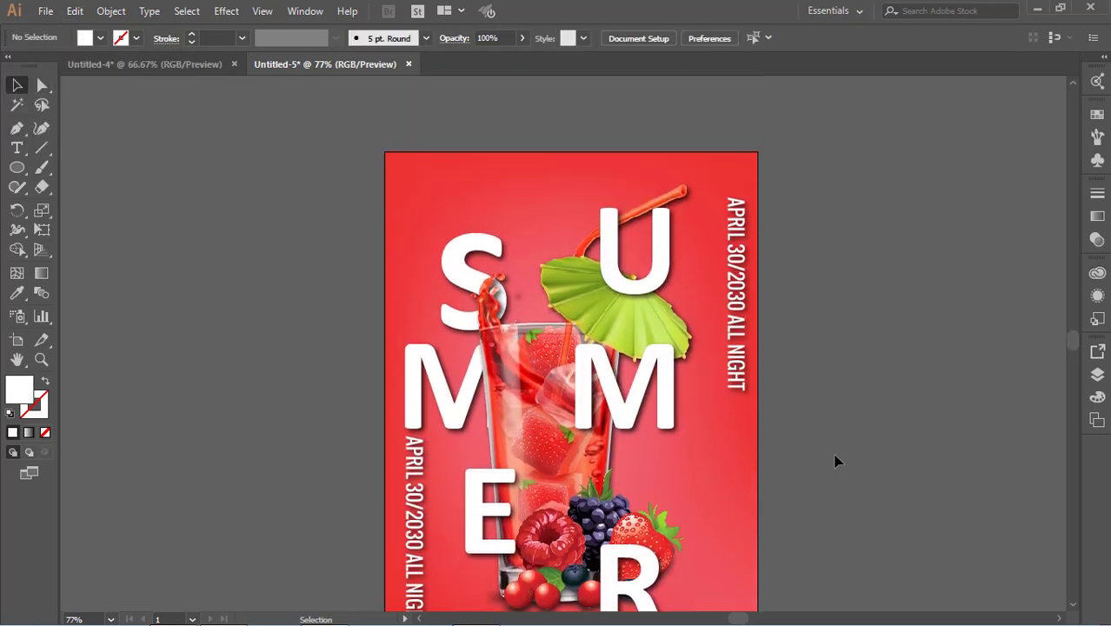
# Draw a rectangle slightly inside the poster's edges, extending its height to leave an even margin on all four sides.
pyautogui.scroll(-1, 459, 218)
pyautogui.moveTo(16, 166); pyautogui.dragTo(57, 167)
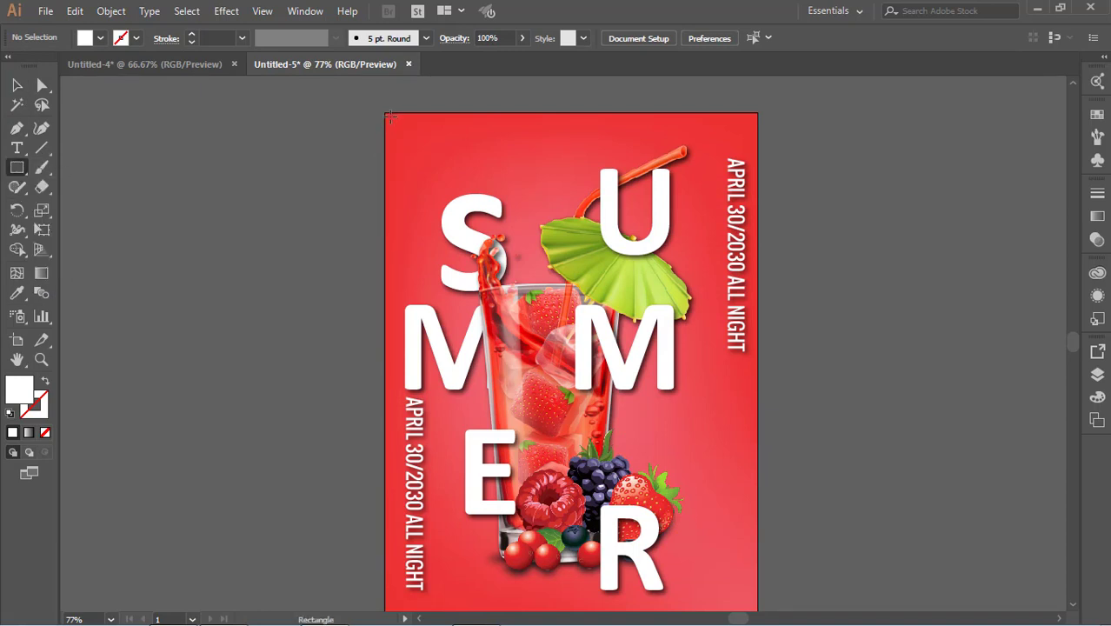
pyautogui.moveTo(391, 117); pyautogui.dragTo(754, 563)
pyautogui.press('v')
pyautogui.moveTo(570, 563); pyautogui.dragTo(571, 539)
pyautogui.click(975, 452)
pyautogui.scroll(6, 868, 489)
pyautogui.click(654, 406)
pyautogui.scroll(-7, 654, 405)
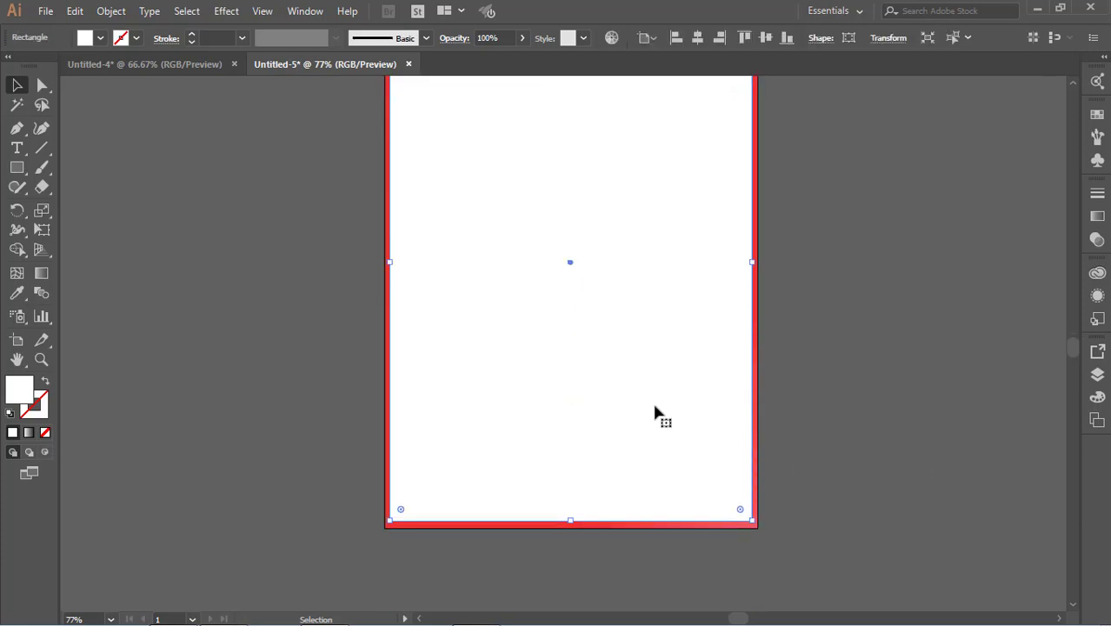
pyautogui.click(1029, 434)
pyautogui.scroll(4, 902, 427)
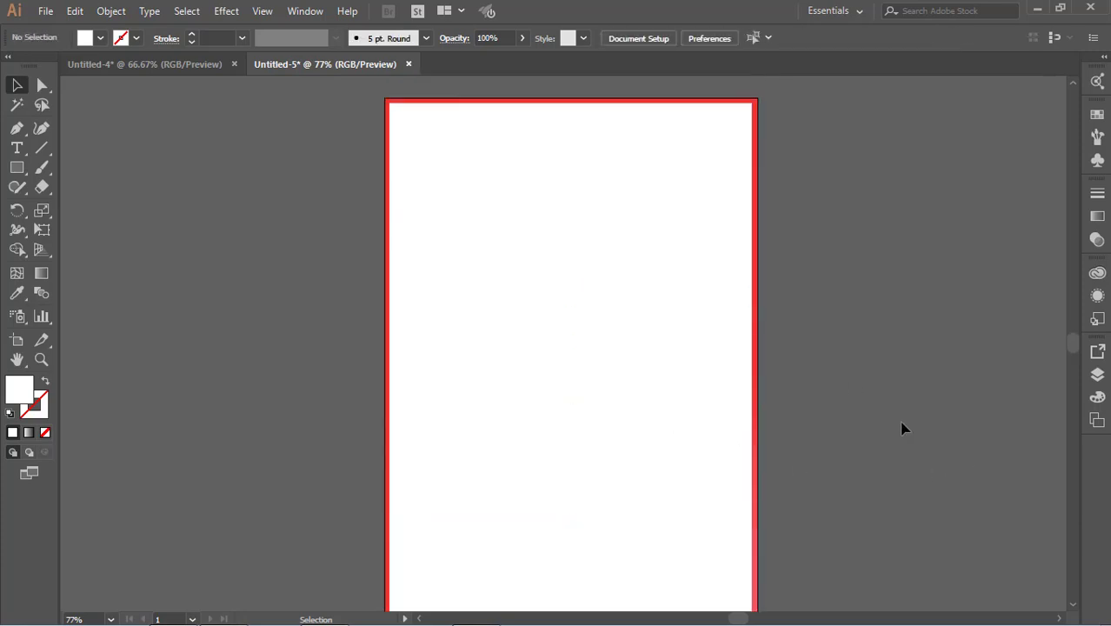
pyautogui.scroll(-2, 902, 427)
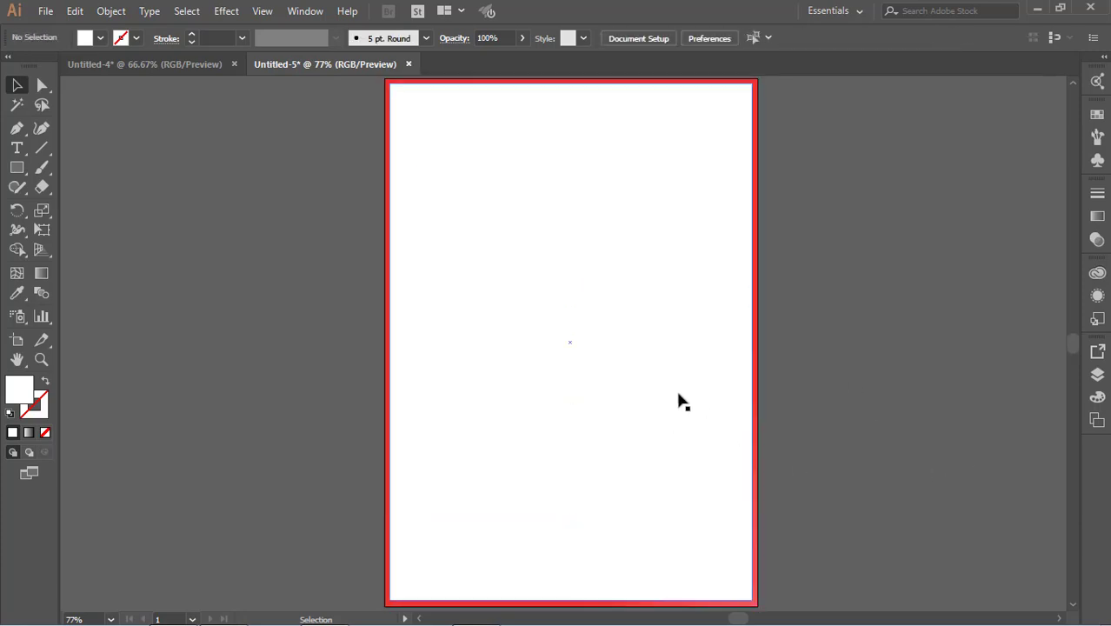
# Remove the rectangle's fill and give it a white 2 pt stroke to form a border frame.
pyautogui.click(113, 39)
pyautogui.click(12, 67)
pyautogui.click(133, 38)
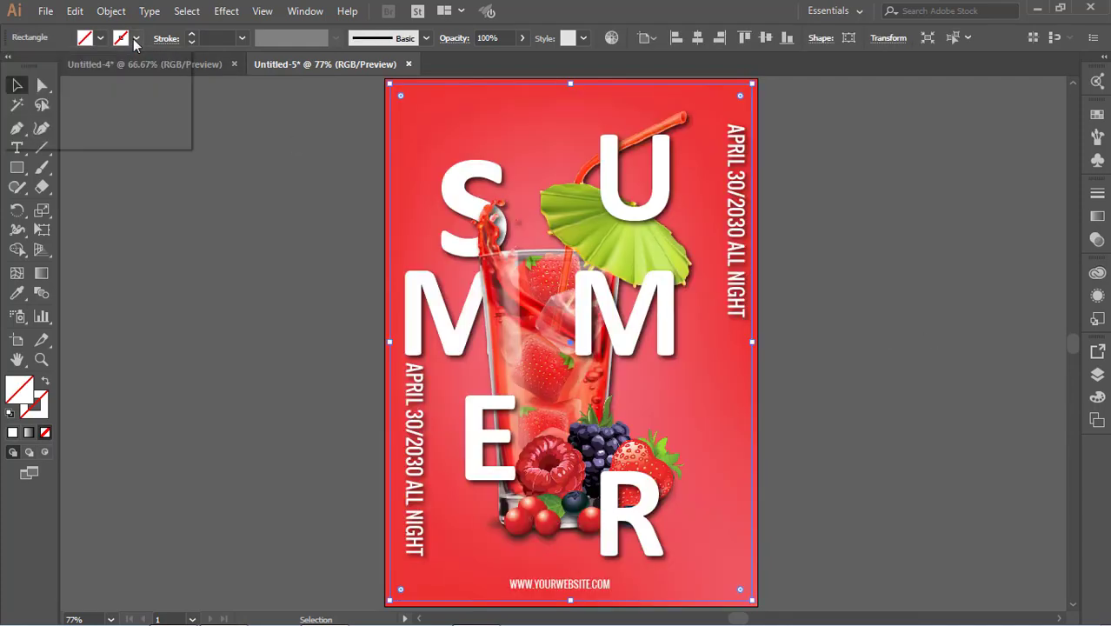
pyautogui.click(47, 66)
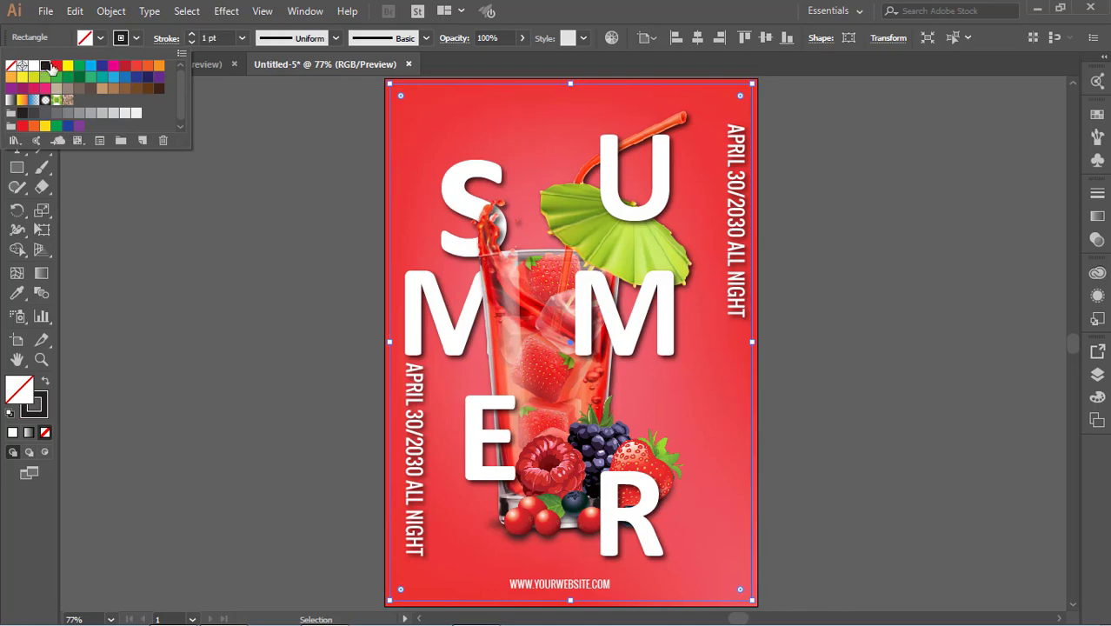
pyautogui.click(241, 38)
pyautogui.click(256, 135)
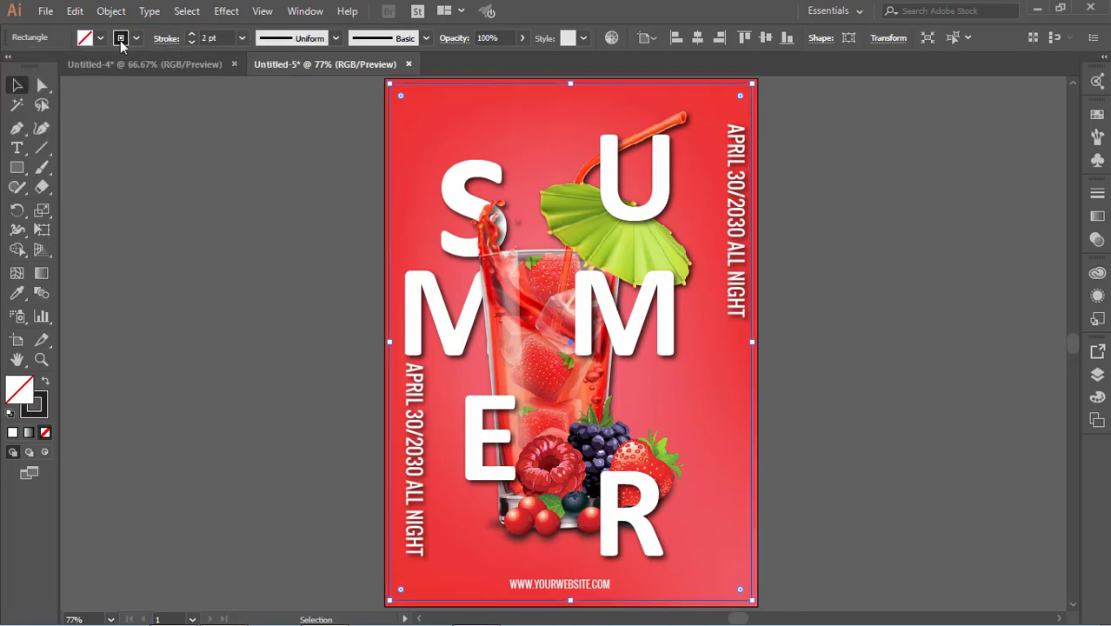
pyautogui.click(122, 39)
pyautogui.click(32, 67)
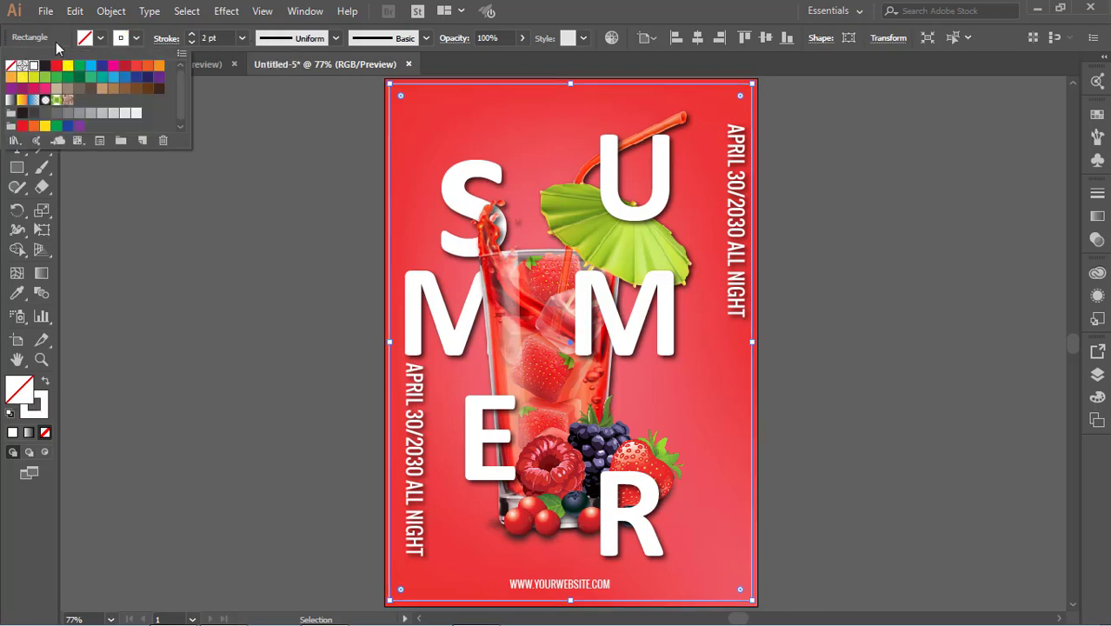
pyautogui.click(186, 178)
pyautogui.scroll(-1, 929, 265)
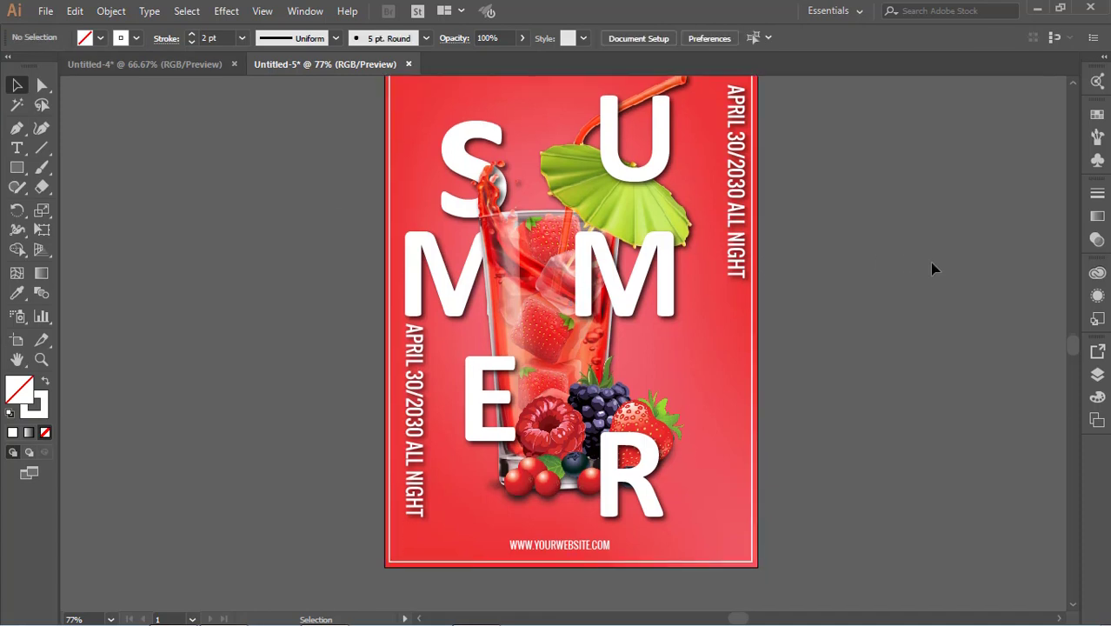
pyautogui.click(584, 546)
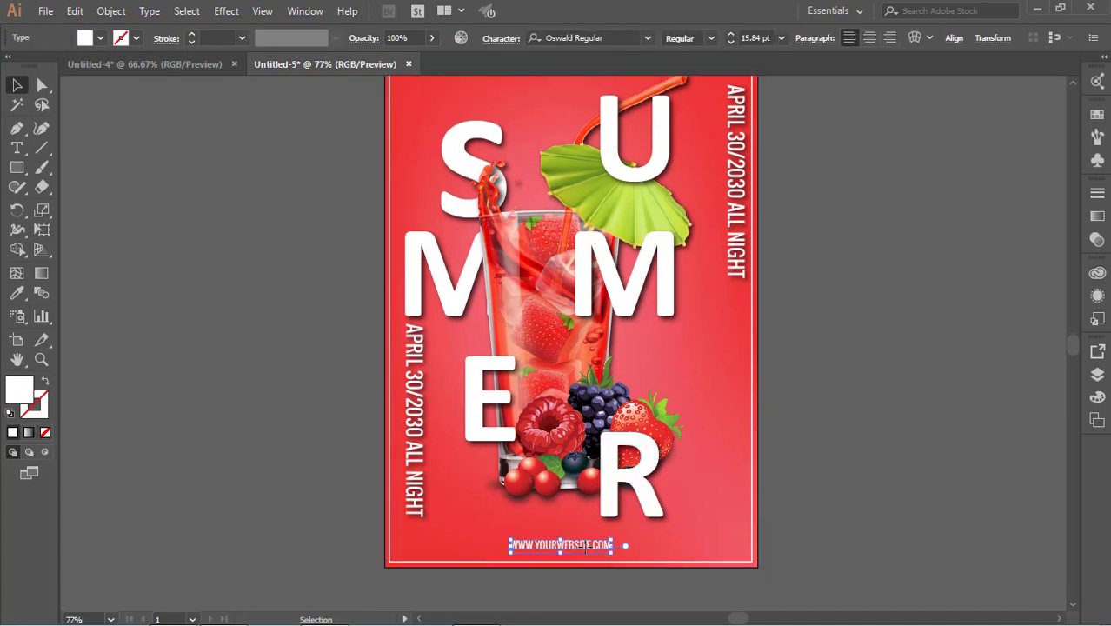
pyautogui.click(863, 468)
pyautogui.scroll(3, 862, 468)
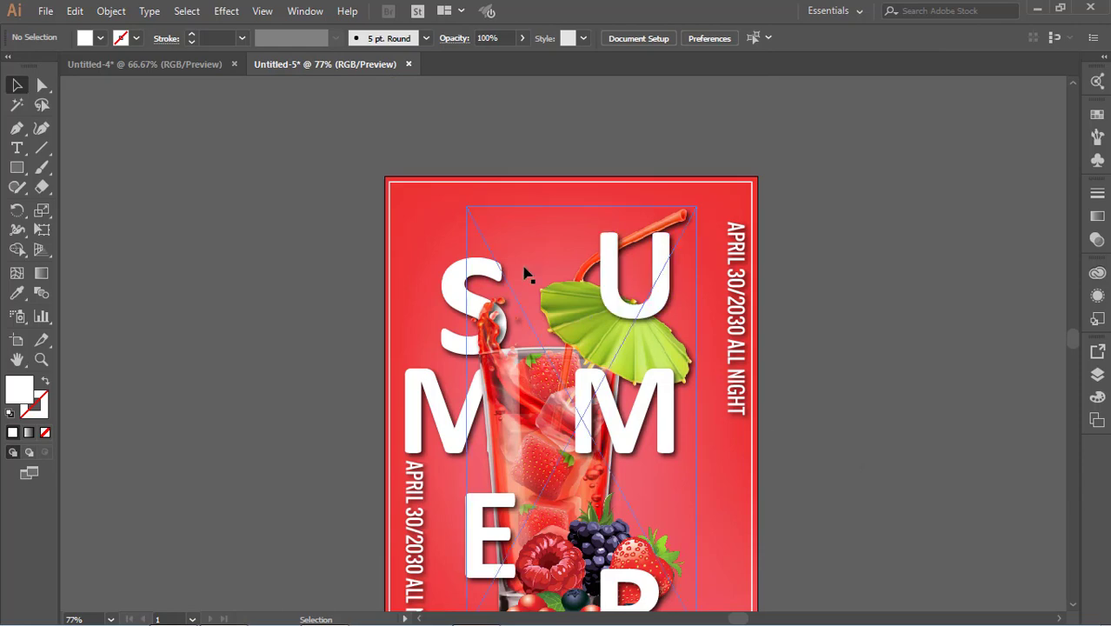
# Move the green leaf branch image from beside the artboard onto the poster's top, above the S and the glass.
pyautogui.scroll(-1, 291, 387)
pyautogui.moveTo(285, 321); pyautogui.dragTo(566, 308)
pyautogui.moveTo(157, 233); pyautogui.dragTo(808, 175)
pyautogui.scroll(2, 810, 181)
pyautogui.scroll(1, 852, 233)
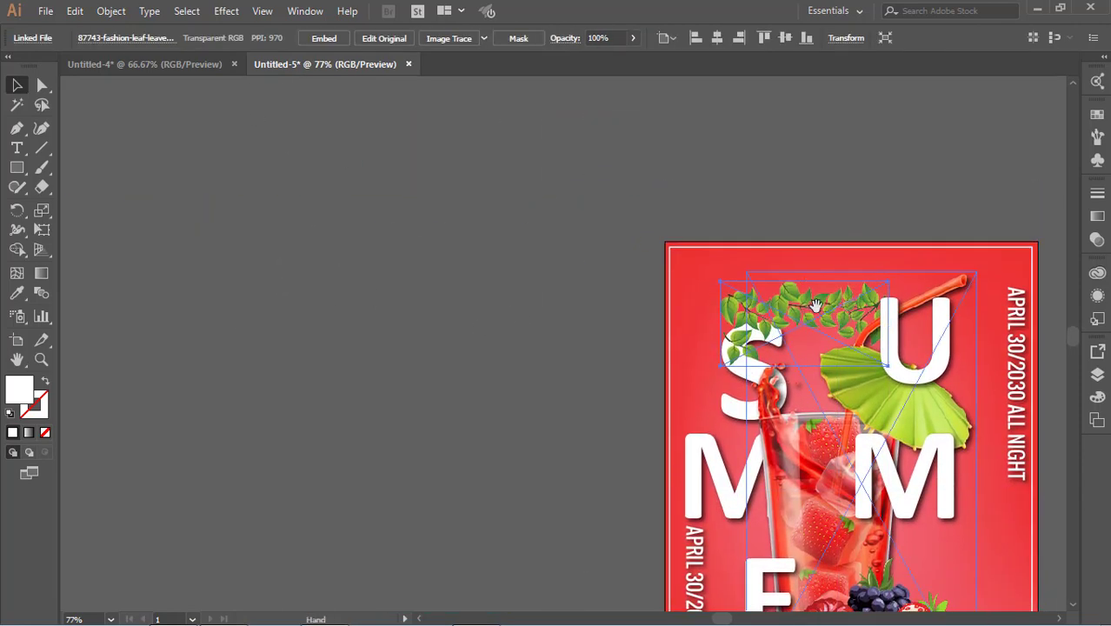
pyautogui.moveTo(819, 311); pyautogui.dragTo(590, 160)
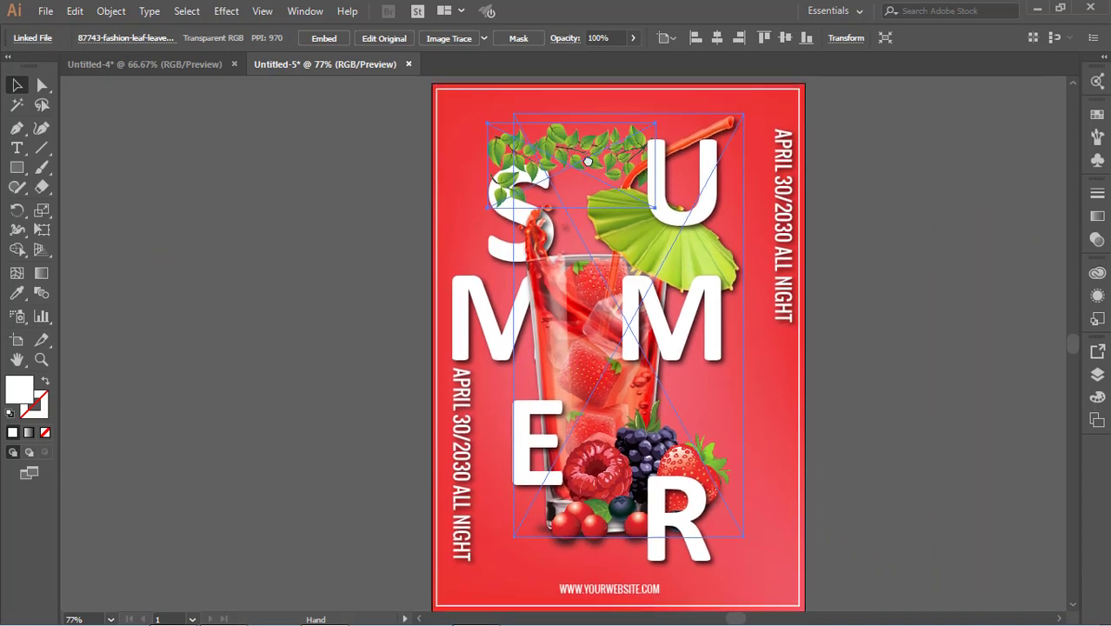
# Enlarge the leaf branch image until it spans the poster's full width across the top.
pyautogui.click(610, 180)
pyautogui.click(499, 150)
pyautogui.moveTo(654, 121); pyautogui.dragTo(804, 223)
pyautogui.moveTo(626, 285); pyautogui.dragTo(571, 285)
pyautogui.moveTo(752, 375); pyautogui.dragTo(826, 410)
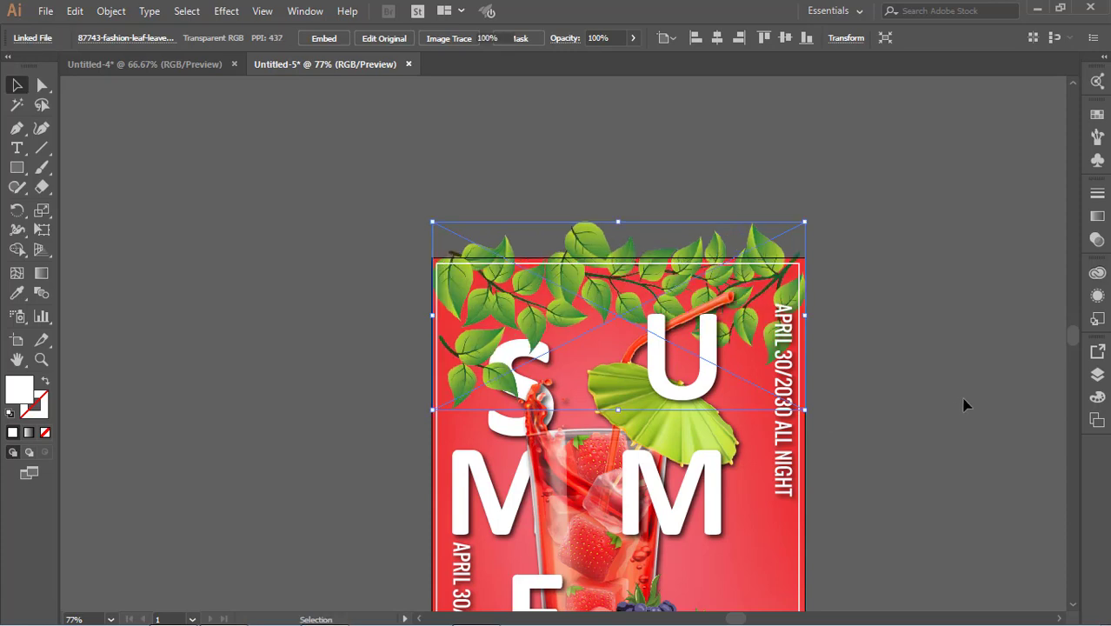
# Nudge the leaf branch image upward so its upper part extends beyond the poster's top edge.
pyautogui.click(964, 401)
pyautogui.click(486, 293)
pyautogui.hotkey('shift', 'Up')
pyautogui.hotkey('shift', 'Up')
pyautogui.hotkey('shift', 'Up')
pyautogui.hotkey('shift', 'Up')
pyautogui.hotkey('shift', 'Up')
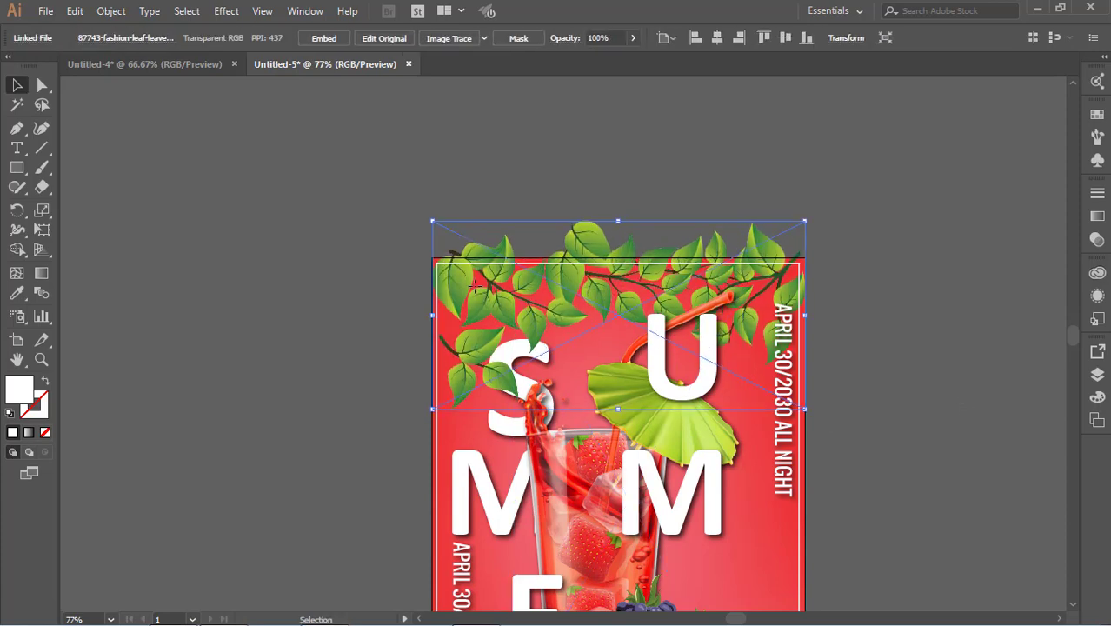
pyautogui.press('Up')
pyautogui.press('Up')
pyautogui.press('Up')
pyautogui.press('Up')
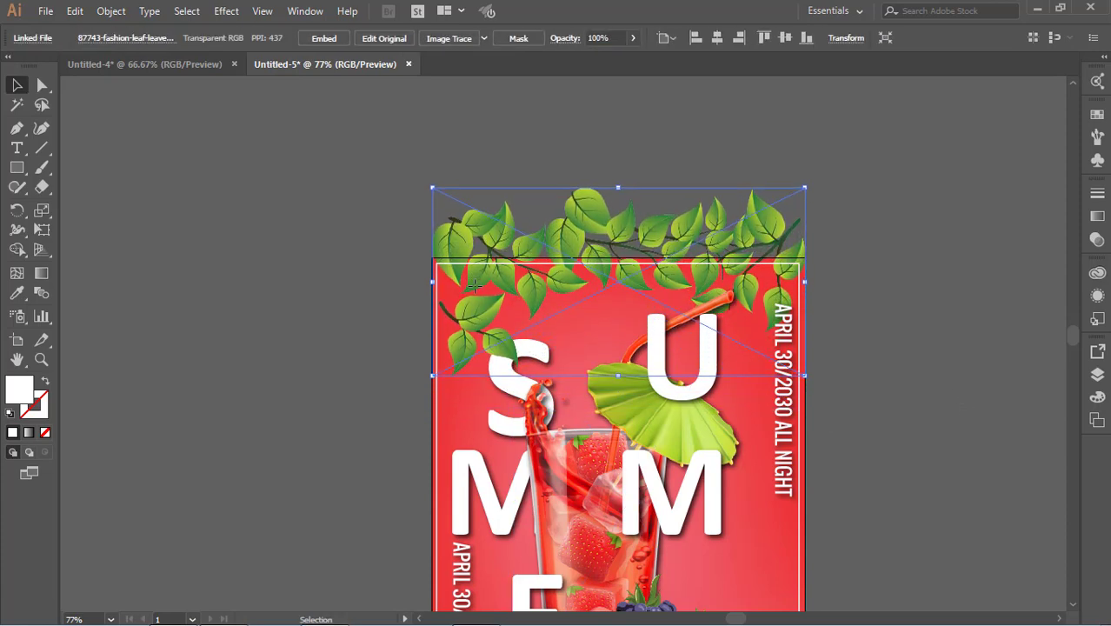
# Nudge the leaf branch image slightly downward over the poster's top edge.
pyautogui.press('Down')
pyautogui.press('Down')
pyautogui.press('Down')
pyautogui.press('Down')
pyautogui.press('Down')
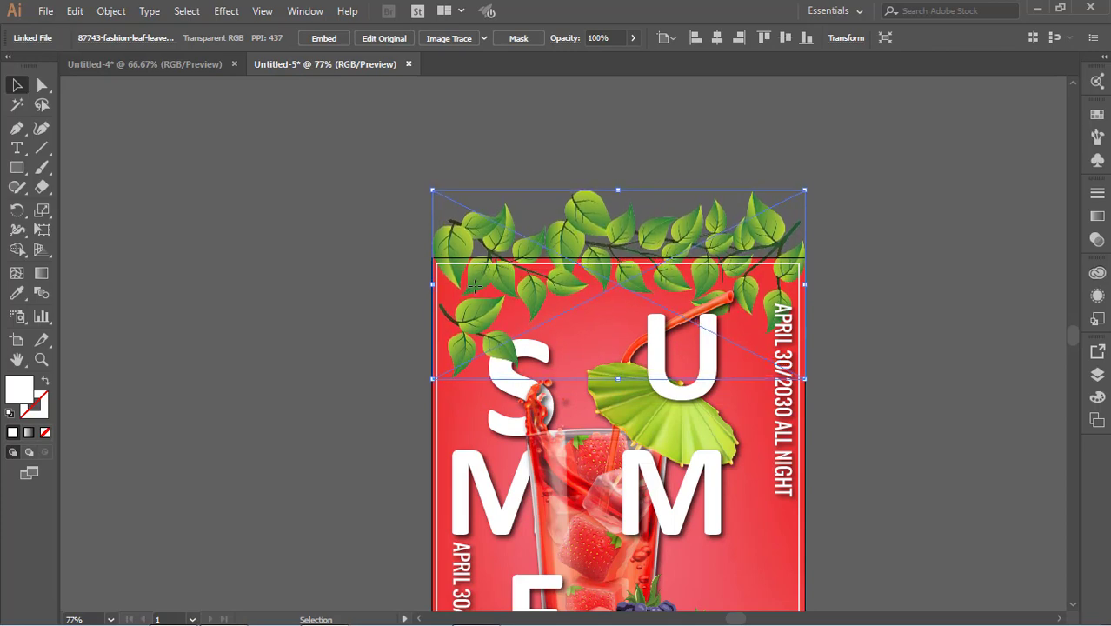
pyautogui.click(939, 254)
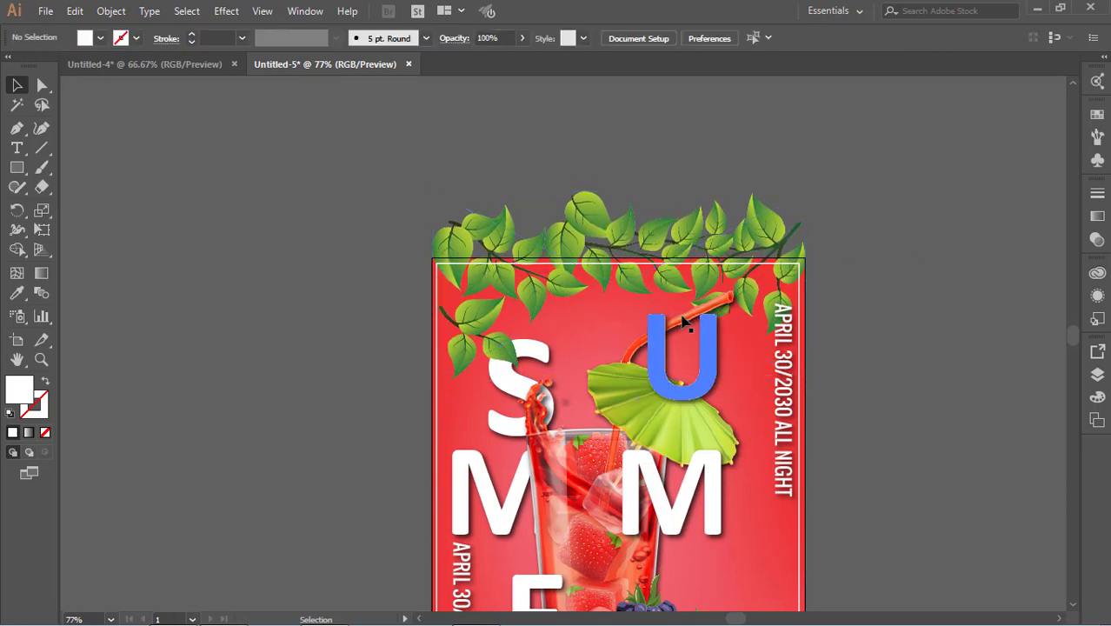
# Send the leaf branch image backward so it sits behind the letter S.
pyautogui.click(490, 347)
pyautogui.rightClick(490, 348)
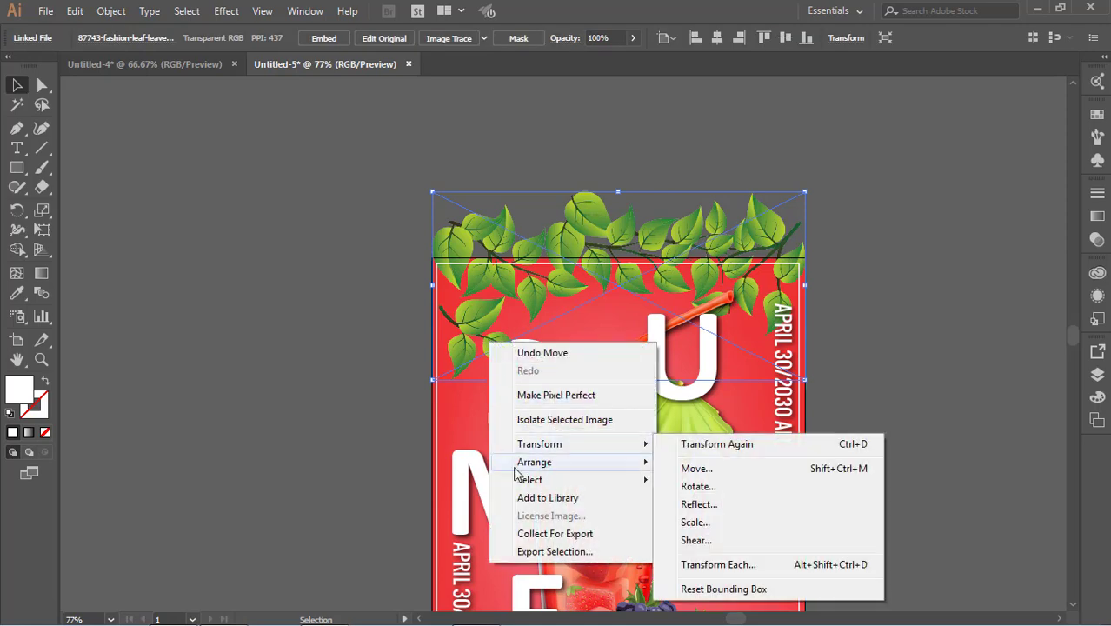
pyautogui.moveTo(534, 462)
pyautogui.click(742, 505)
pyautogui.click(832, 423)
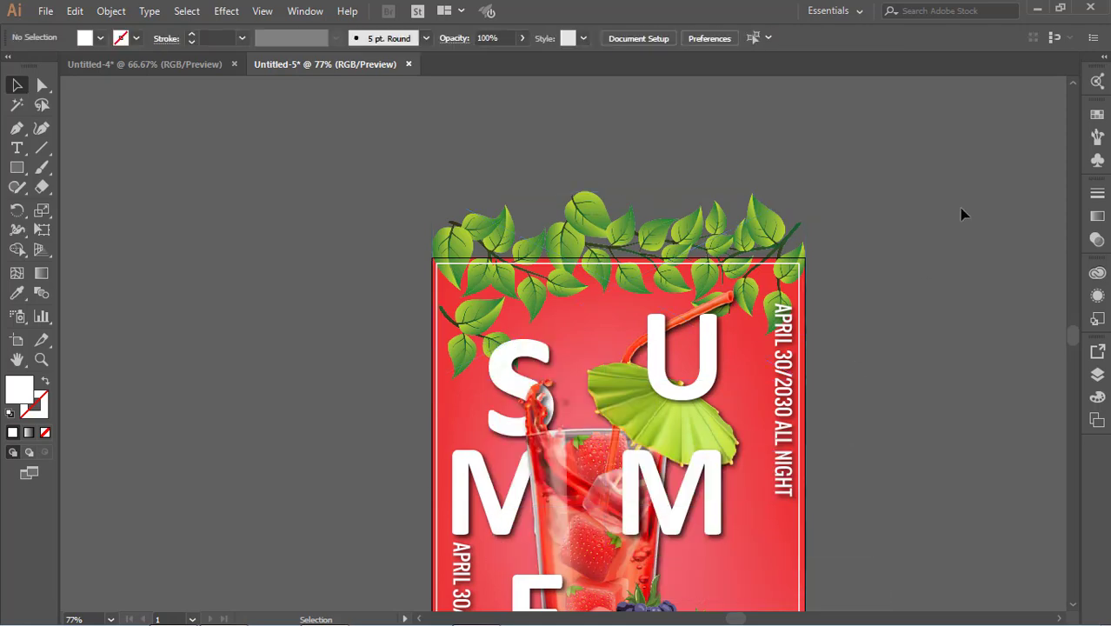
# Apply a Normal-mode black drop shadow to the leaf branch image with 50% opacity, 4 pt X and Y offsets and 4 pt blur.
pyautogui.click(722, 233)
pyautogui.click(231, 11)
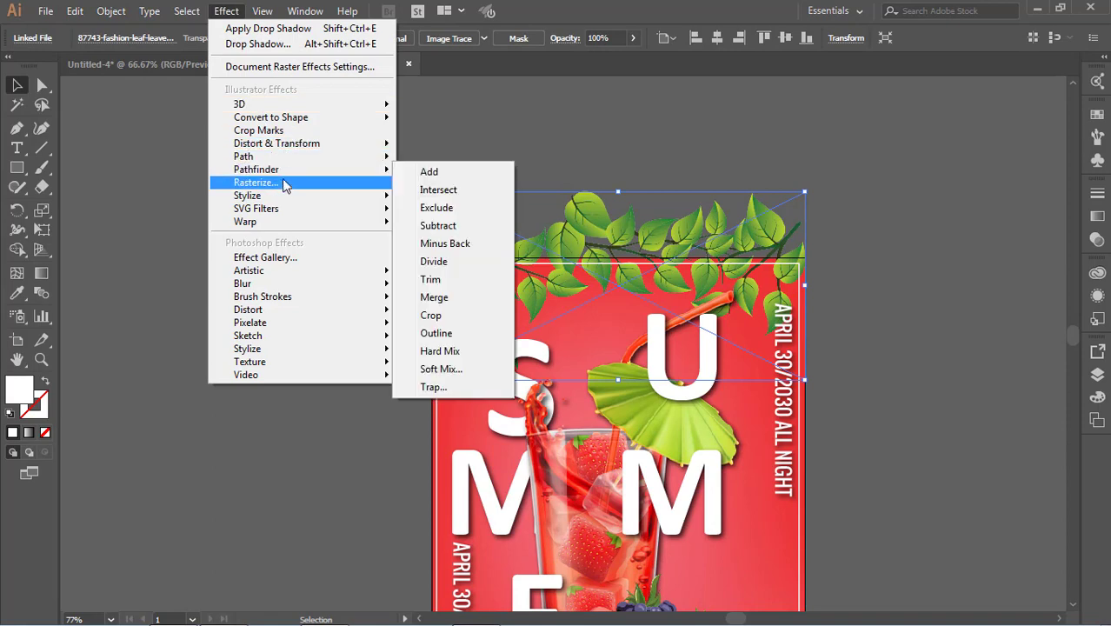
pyautogui.moveTo(280, 197)
pyautogui.click(448, 197)
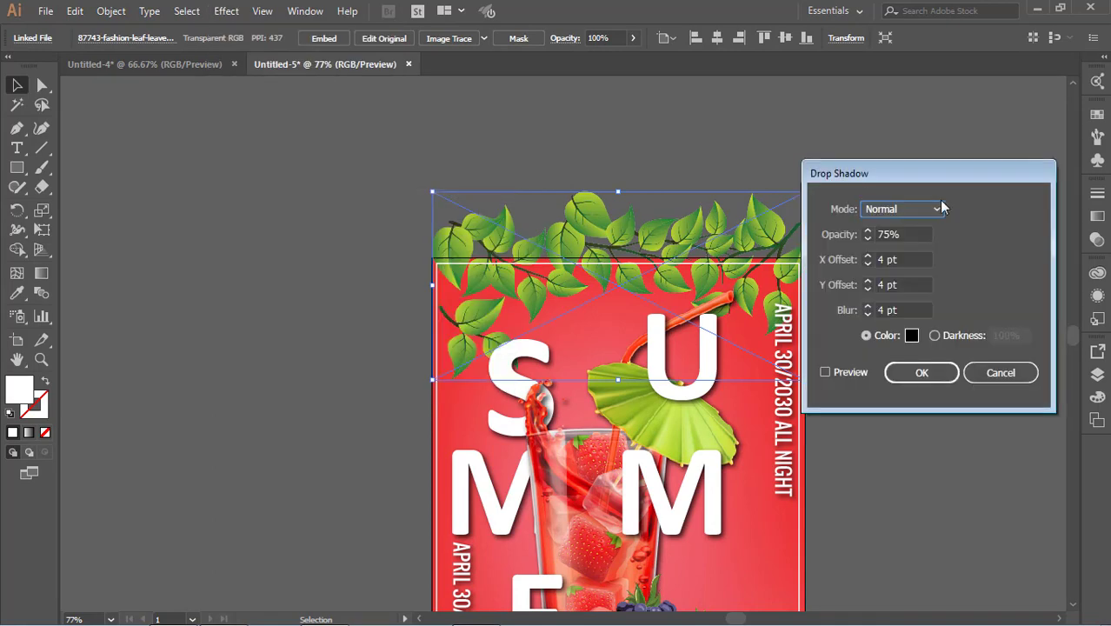
pyautogui.click(848, 376)
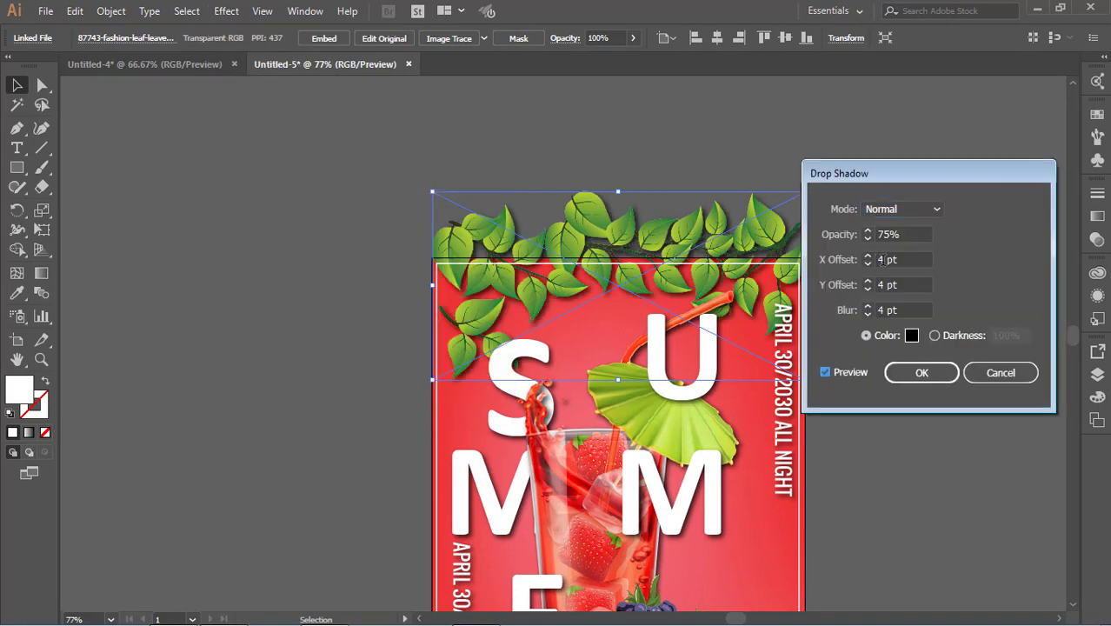
pyautogui.click(909, 233)
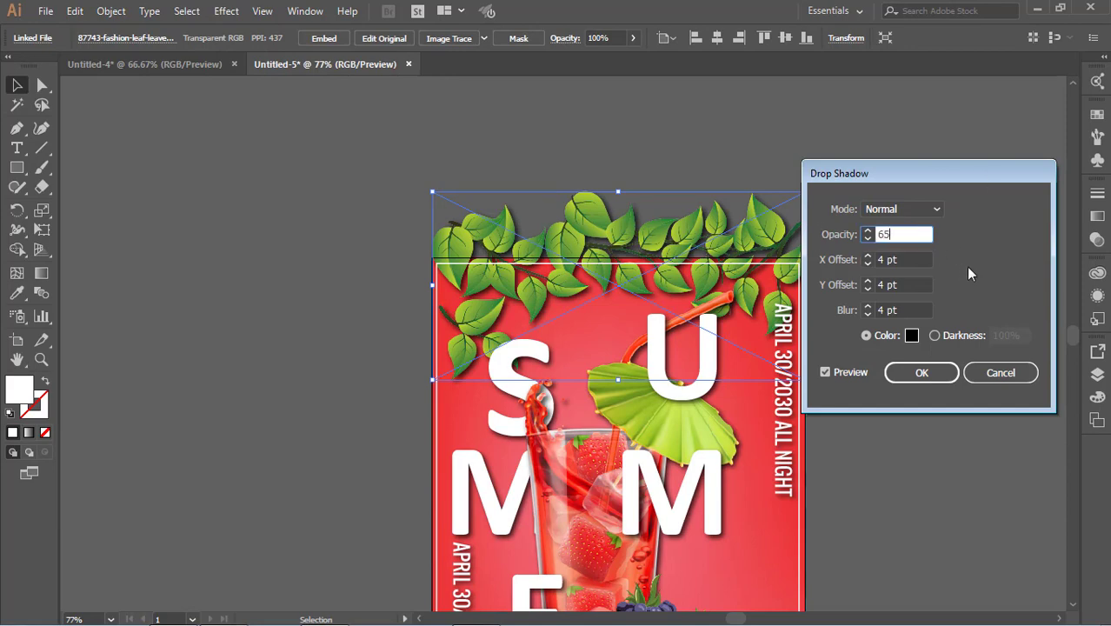
pyautogui.moveTo(895, 234); pyautogui.dragTo(833, 234)
pyautogui.write('50')
pyautogui.click(921, 372)
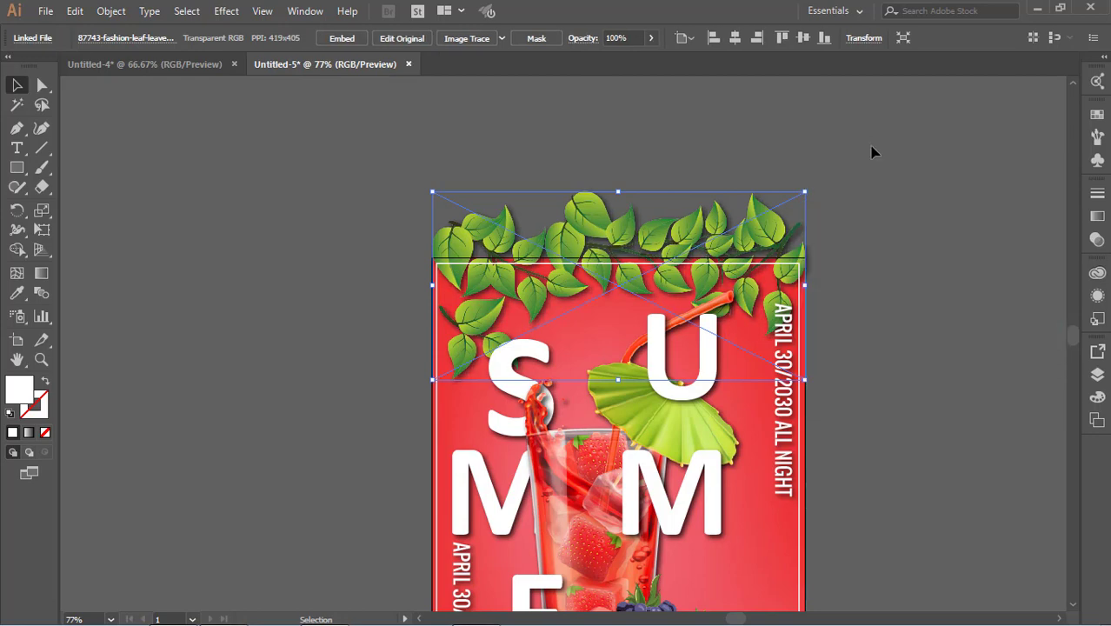
pyautogui.click(871, 164)
# Nudge the leaf branch image left until it slightly overhangs the poster's left edge.
pyautogui.click(689, 227)
pyautogui.press('Left')
pyautogui.press('Left')
pyautogui.press('Left')
pyautogui.press('Left')
pyautogui.press('Left')
pyautogui.press('Left')
pyautogui.press('Left')
pyautogui.press('Left')
pyautogui.press('Left')
pyautogui.press('Left')
pyautogui.press('Left')
pyautogui.press('Left')
pyautogui.press('Left')
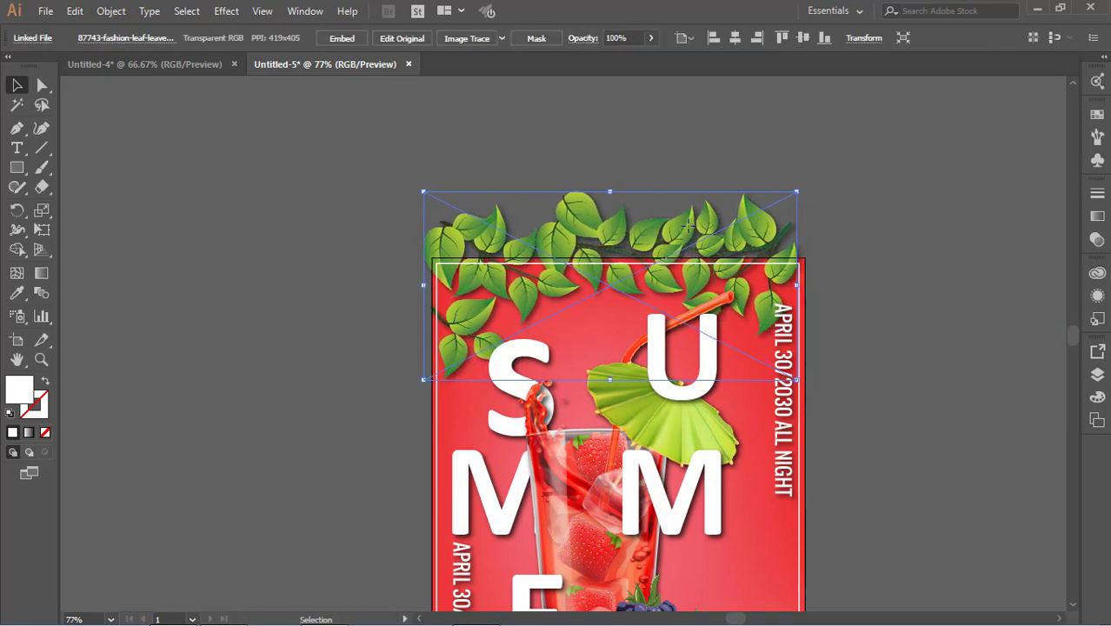
pyautogui.click(989, 270)
# Apply a drop shadow to the website text with 50% opacity, 4 pt X and Y offsets and 4 pt blur.
pyautogui.scroll(-5, 989, 272)
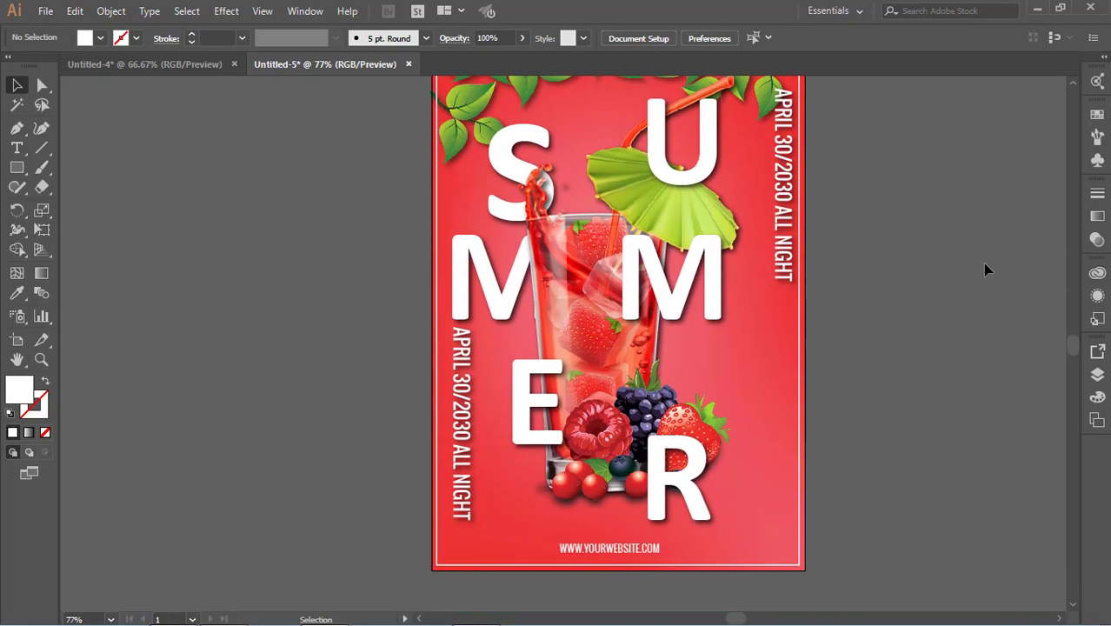
pyautogui.scroll(4, 903, 268)
pyautogui.scroll(-1, 847, 282)
pyautogui.scroll(-2, 930, 435)
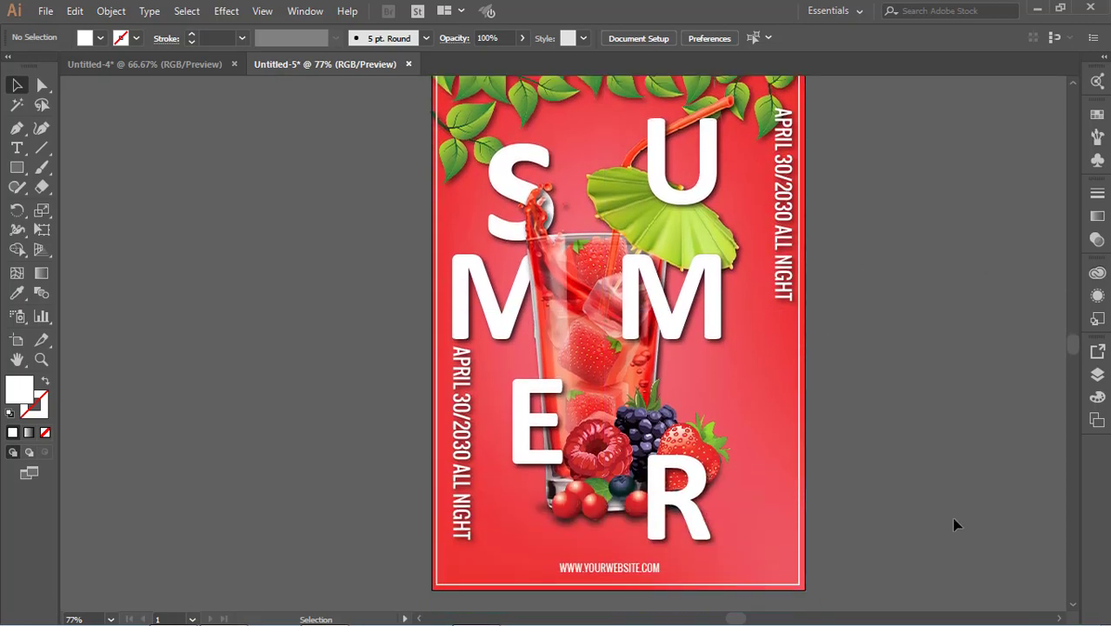
pyautogui.click(649, 568)
pyautogui.click(225, 11)
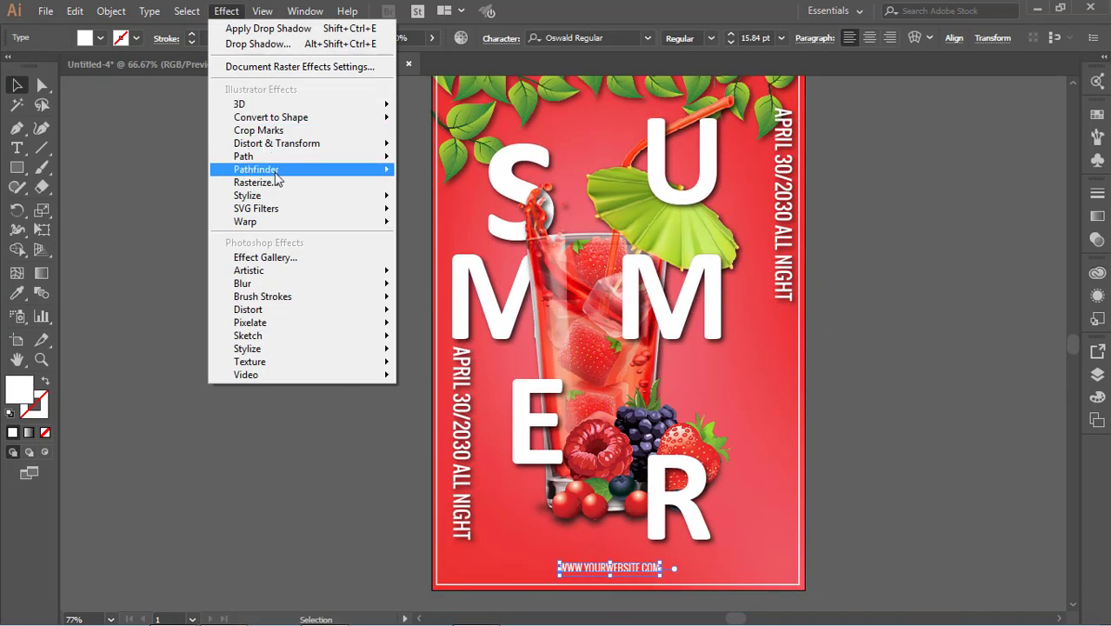
pyautogui.moveTo(261, 195)
pyautogui.click(445, 198)
pyautogui.click(842, 373)
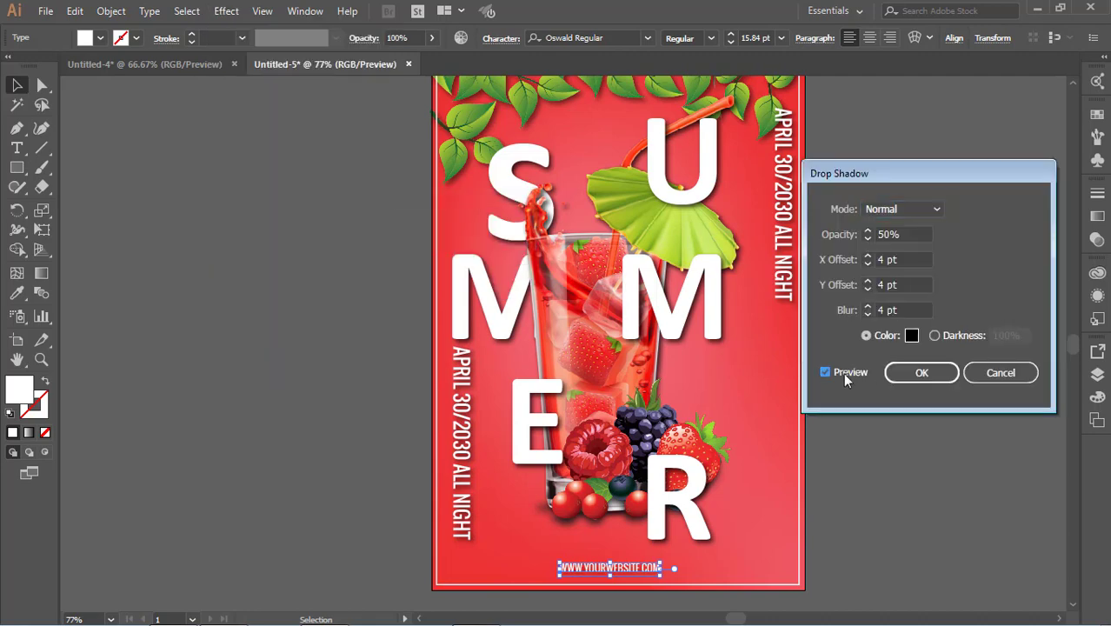
pyautogui.click(921, 373)
pyautogui.click(898, 441)
pyautogui.scroll(1, 897, 442)
pyautogui.scroll(-1, 898, 441)
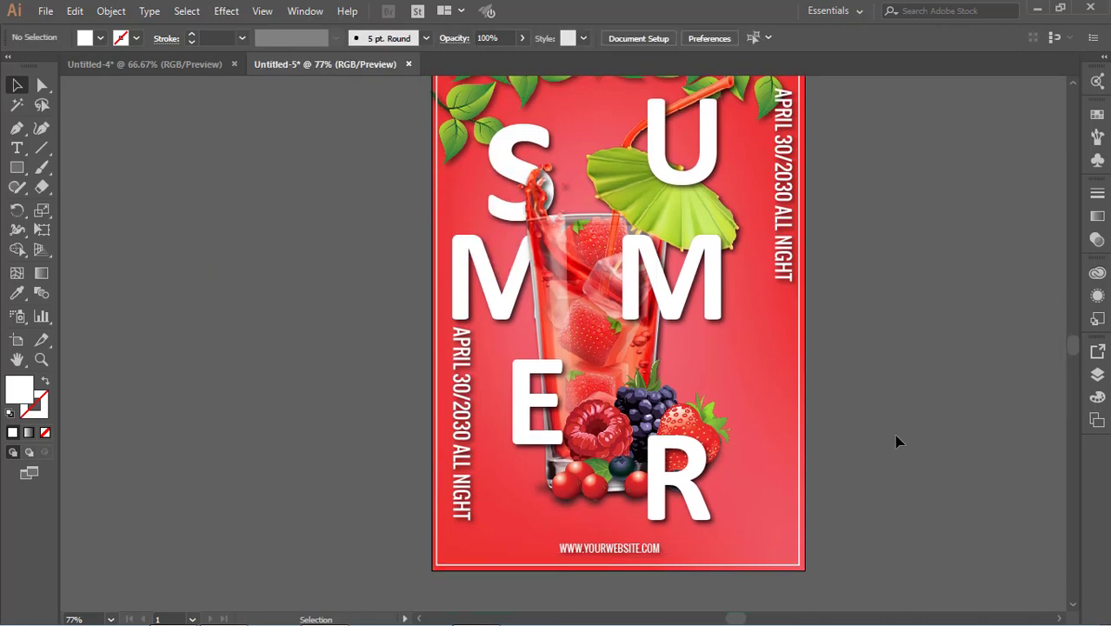
pyautogui.click(783, 276)
pyautogui.click(836, 313)
pyautogui.scroll(1, 836, 314)
pyautogui.scroll(-1, 835, 314)
pyautogui.scroll(1, 847, 311)
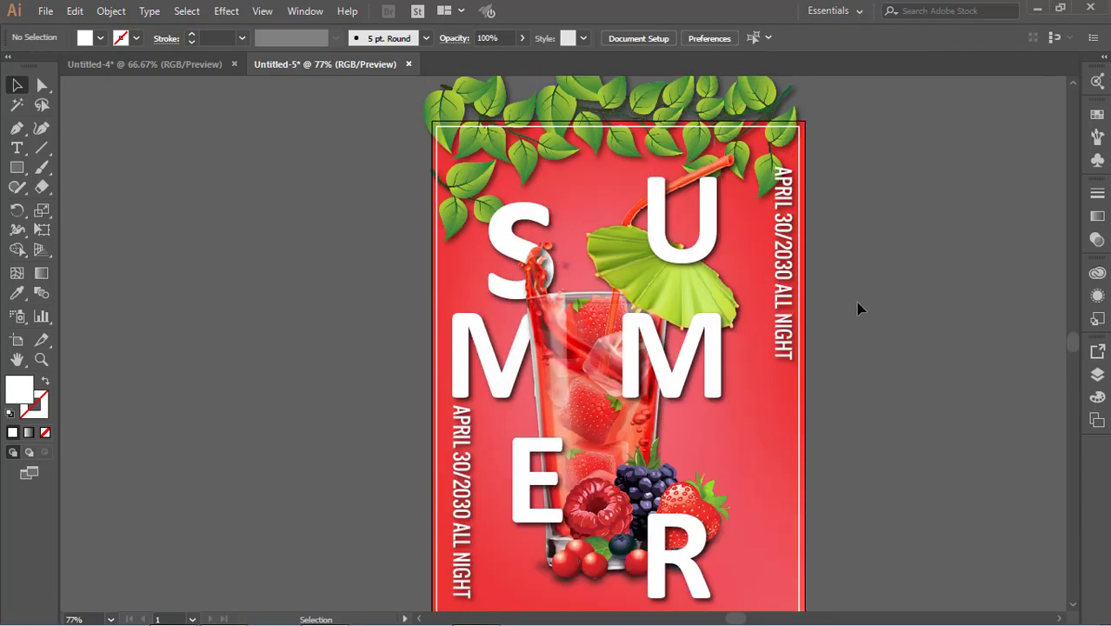
pyautogui.scroll(1, 858, 309)
pyautogui.hotkey('ctrl', 'a')
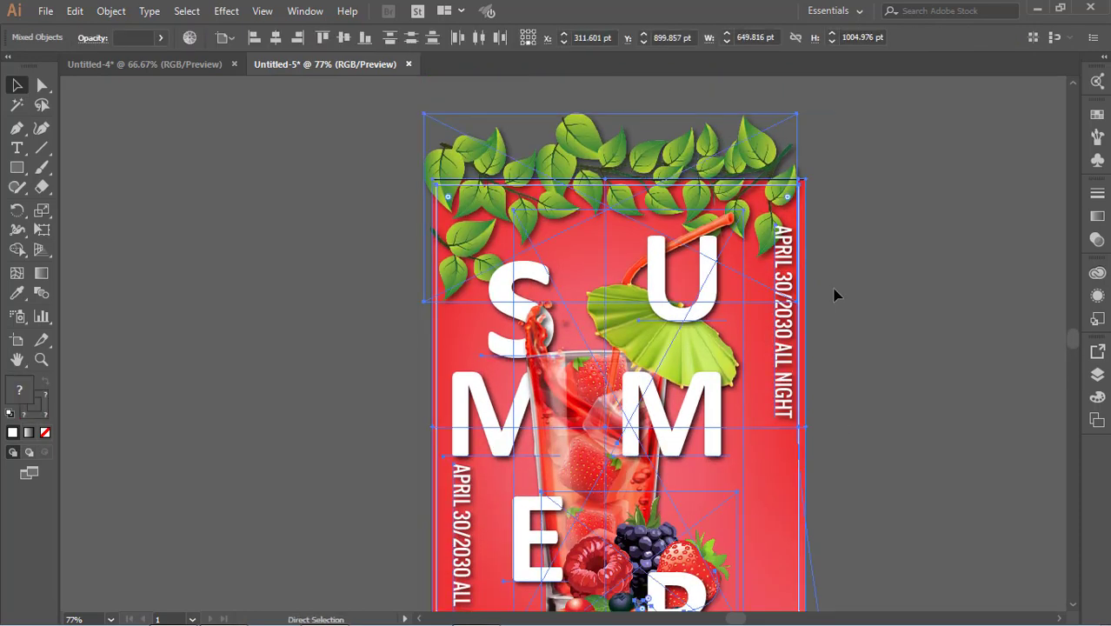
pyautogui.scroll(-1, 868, 300)
pyautogui.click(973, 316)
pyautogui.scroll(1, 971, 313)
pyautogui.scroll(-1, 915, 326)
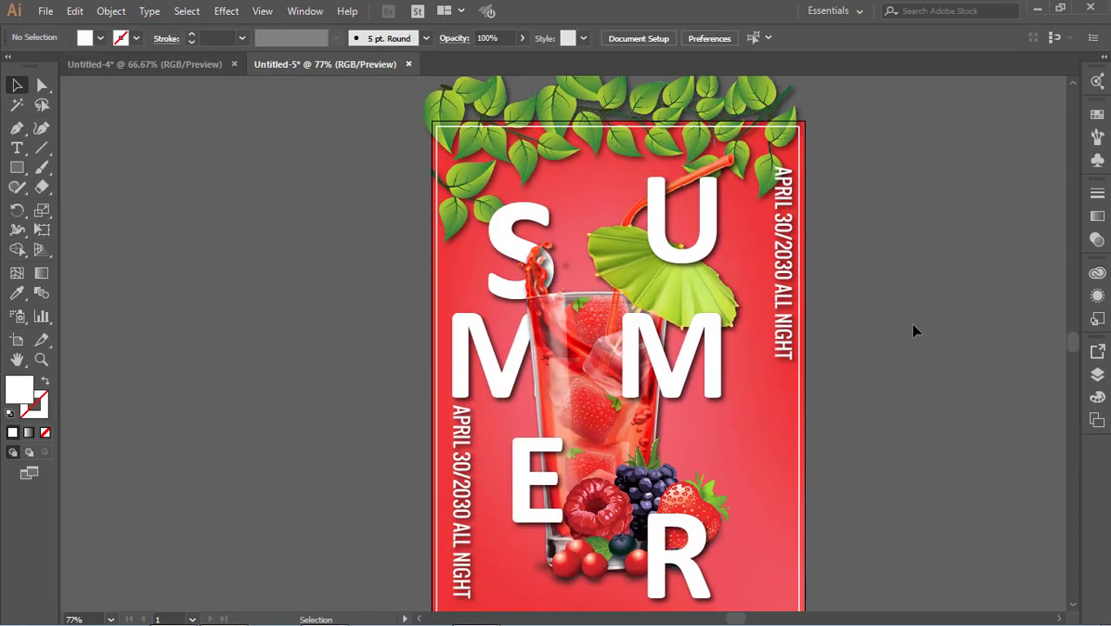
# Draw a white rectangle without stroke that covers the whole artboard.
pyautogui.click(17, 167)
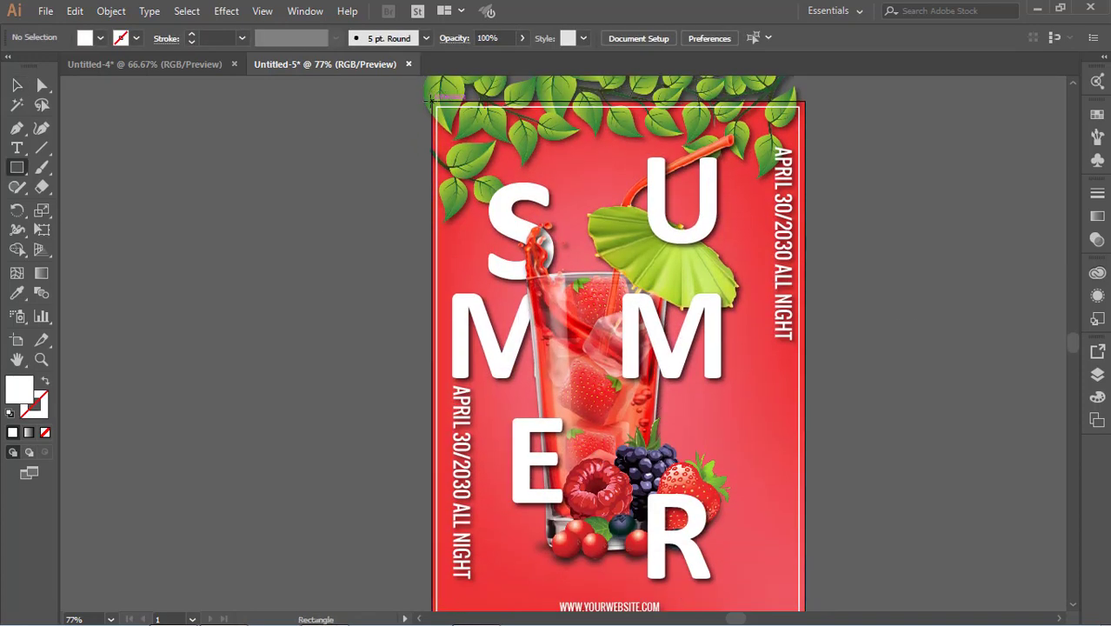
pyautogui.moveTo(432, 100); pyautogui.dragTo(804, 571)
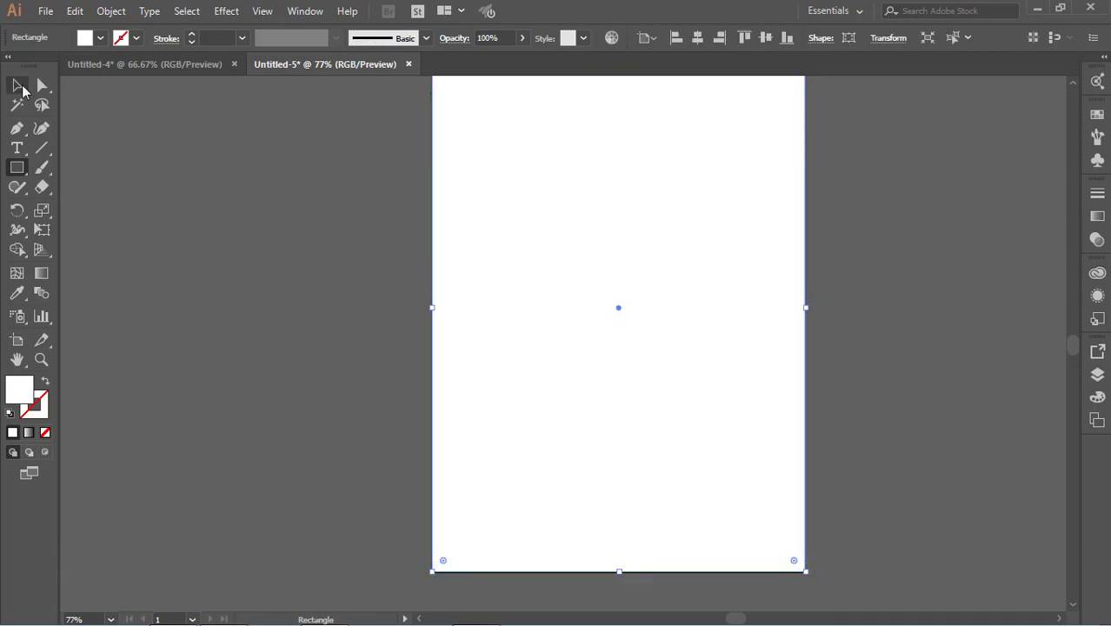
pyautogui.click(16, 85)
pyautogui.scroll(3, 613, 342)
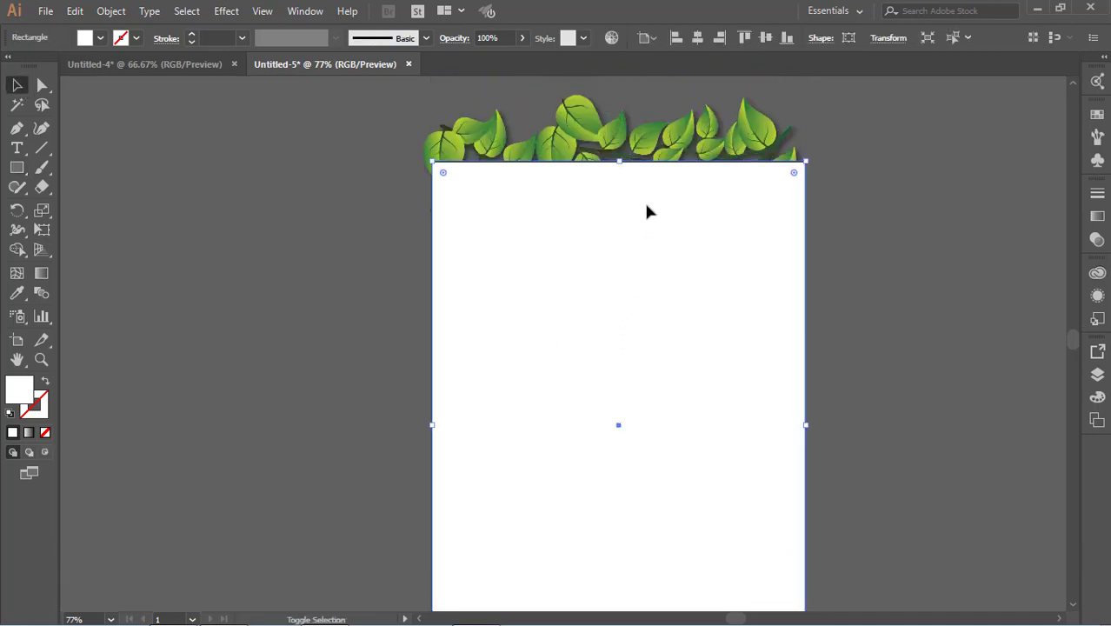
# Clip all the poster artwork to the white rectangle with a clipping mask, and undo the mask.
pyautogui.hotkey('ctrl', 'a')
pyautogui.rightClick(671, 139)
pyautogui.click(739, 259)
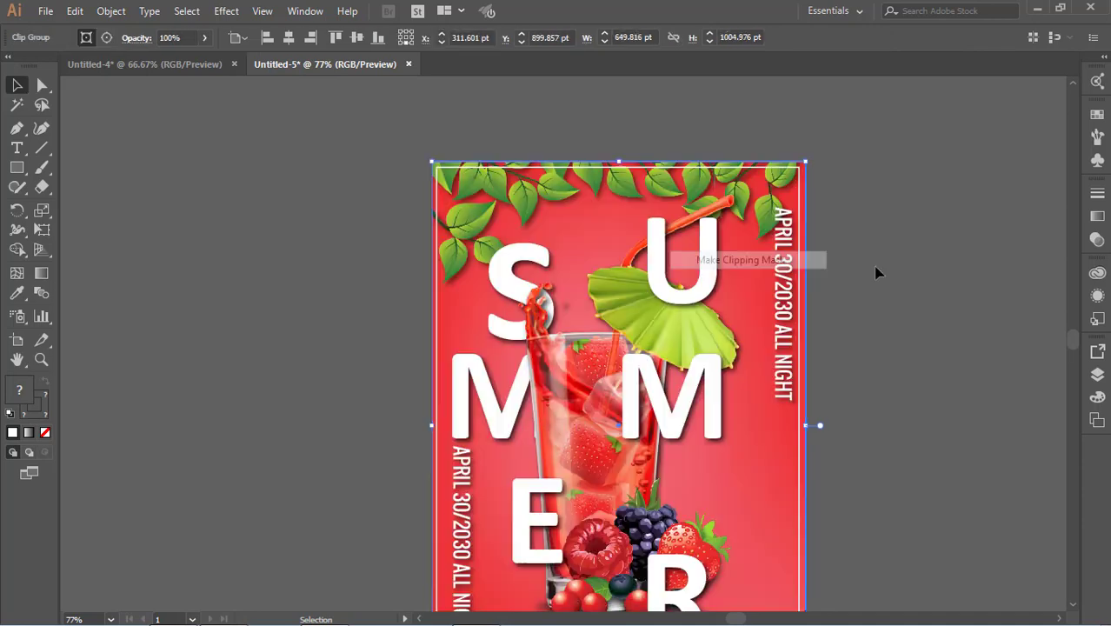
pyautogui.click(928, 270)
pyautogui.scroll(-2, 928, 270)
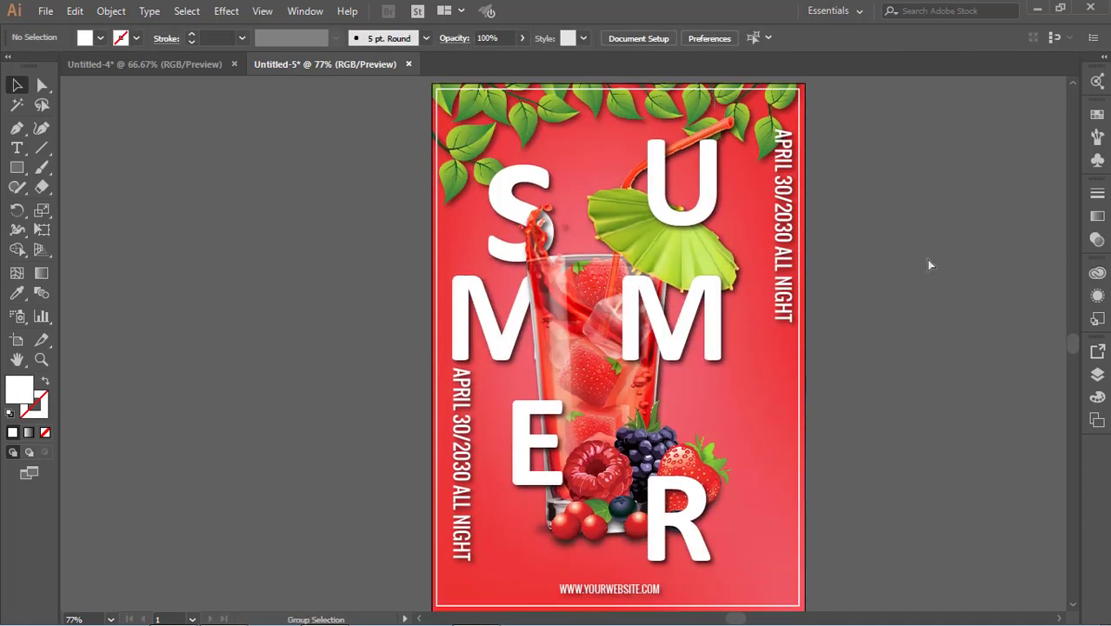
pyautogui.hotkey('ctrl', 'z')
# Move the white rectangle aside to the lower right of the artboard and ungroup the poster artwork.
pyautogui.click(928, 260)
pyautogui.moveTo(748, 263); pyautogui.dragTo(1052, 425)
pyautogui.click(758, 273)
pyautogui.rightClick(602, 191)
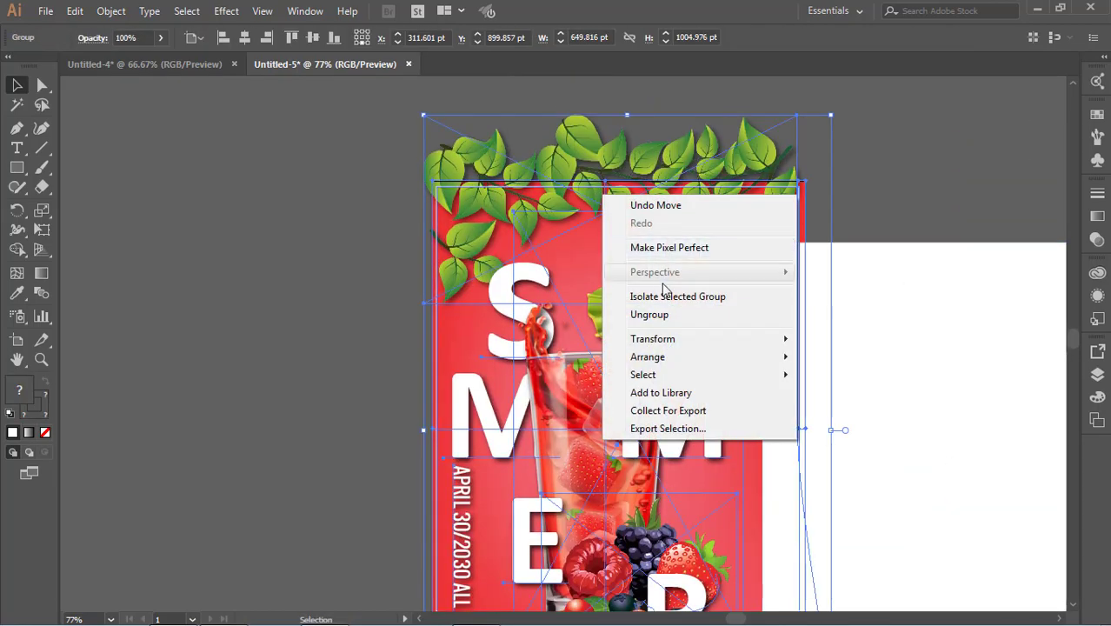
pyautogui.click(649, 313)
pyautogui.click(818, 213)
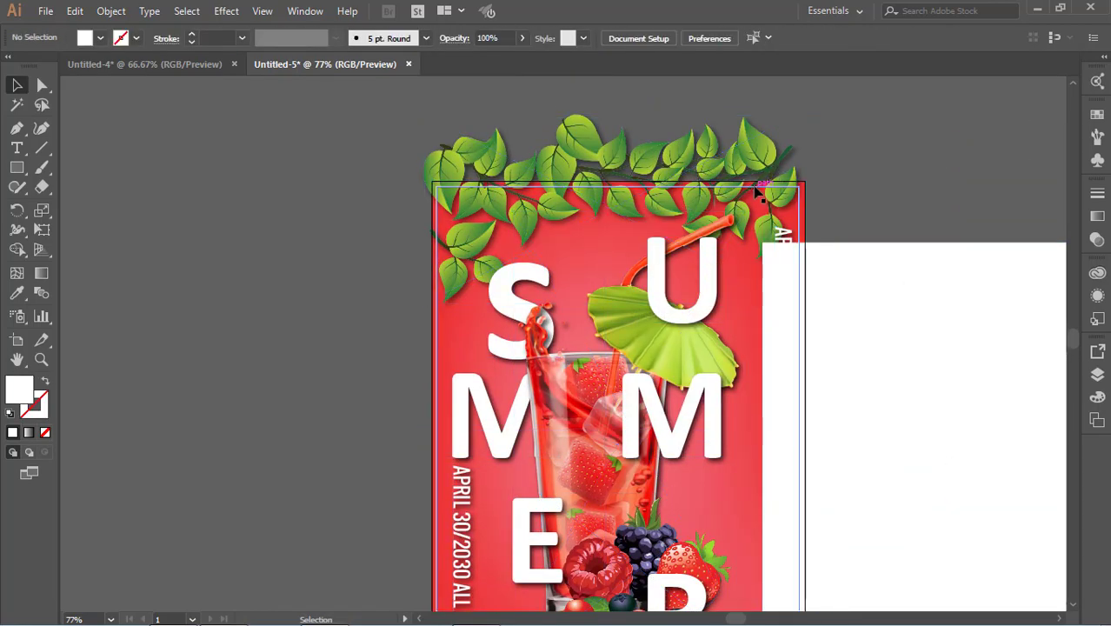
# Try to place the white border frame behind the leaves by sending it backward twice.
pyautogui.rightClick(755, 187)
pyautogui.moveTo(866, 450)
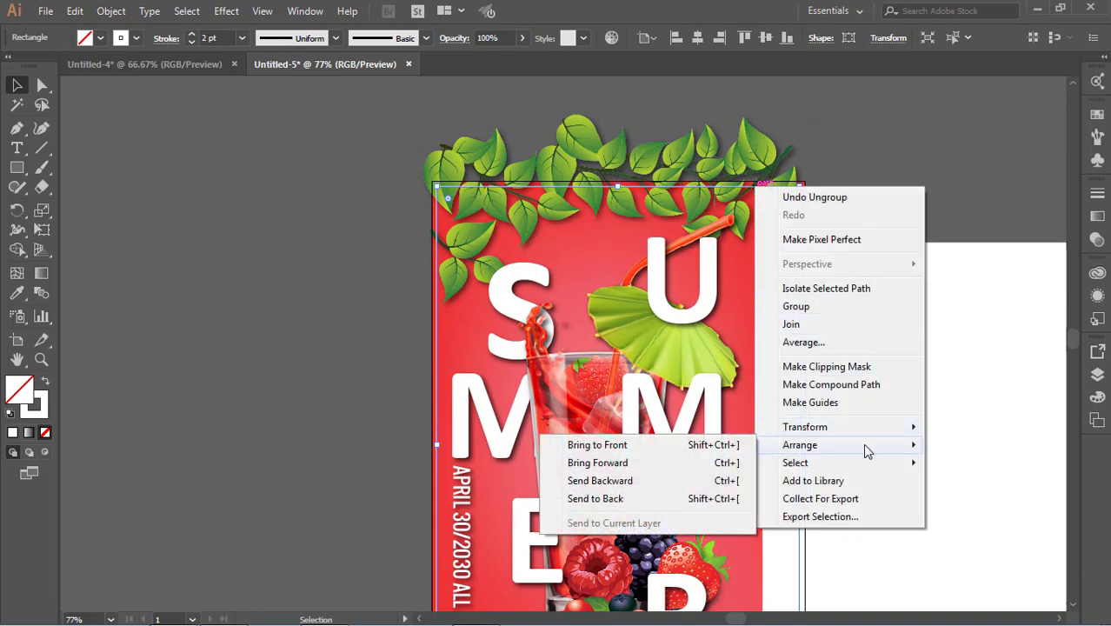
pyautogui.click(677, 482)
pyautogui.click(907, 154)
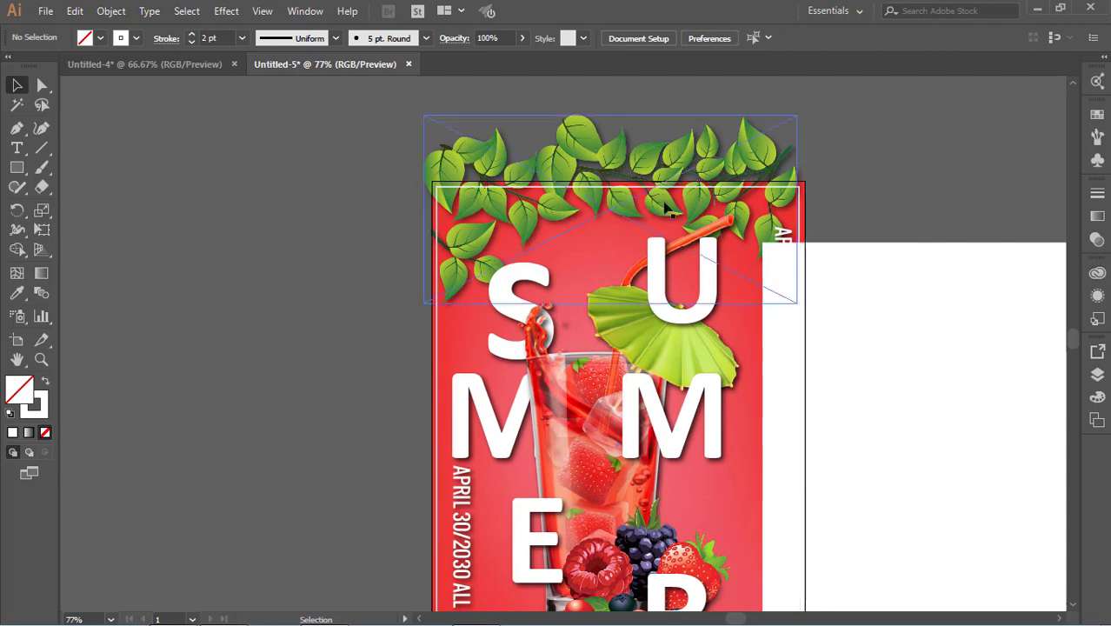
pyautogui.rightClick(720, 193)
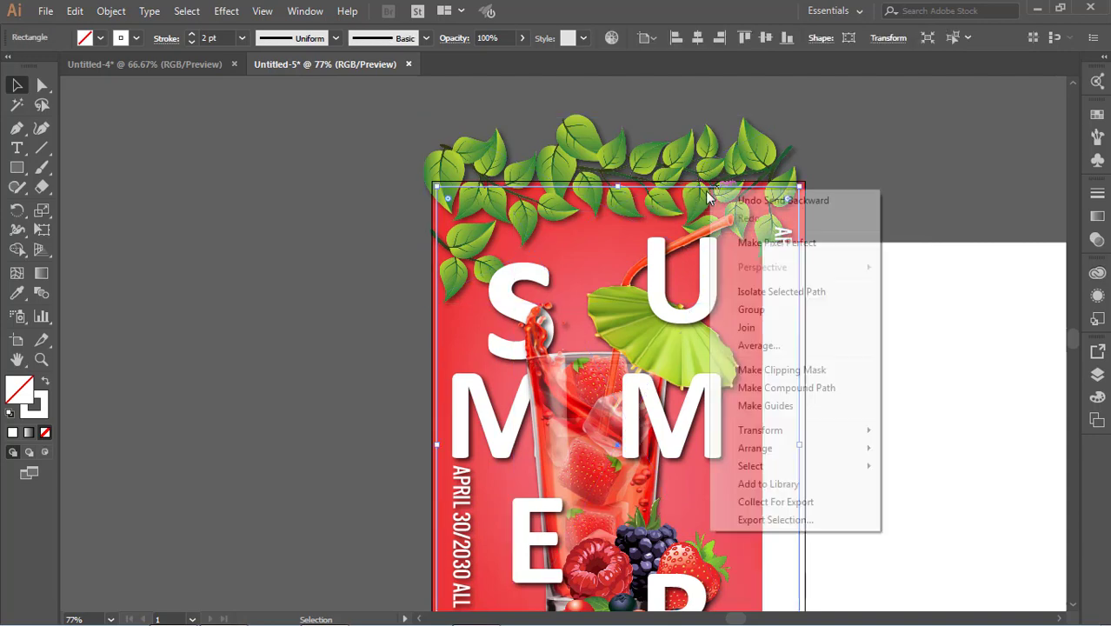
pyautogui.moveTo(826, 449)
pyautogui.click(921, 464)
pyautogui.click(880, 196)
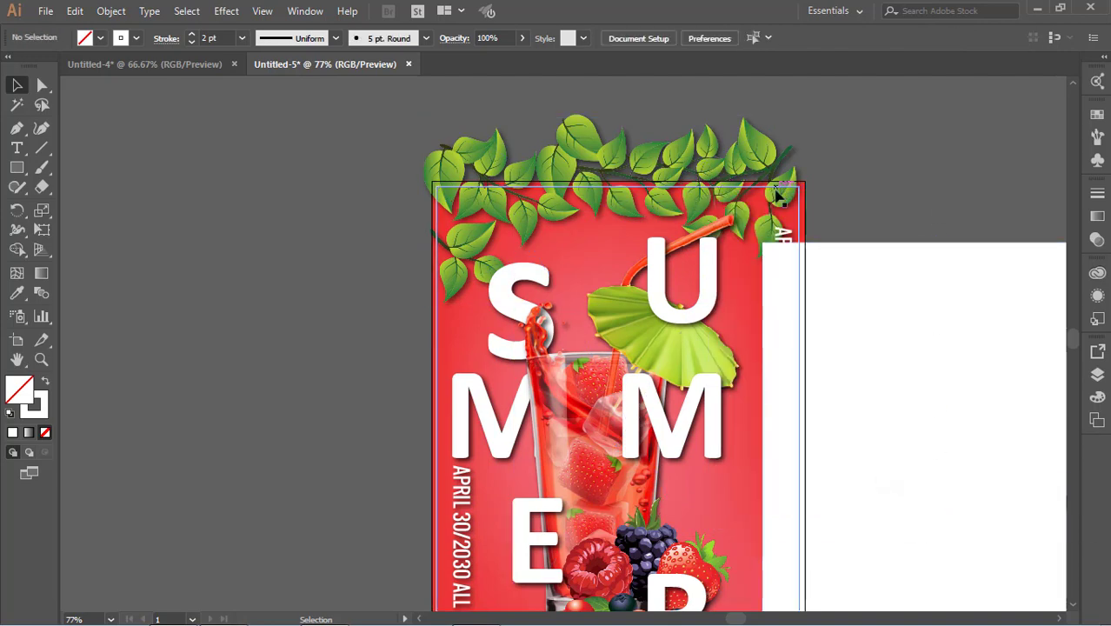
# Bring the leaf branch image forward so it overlaps the letter S.
pyautogui.rightClick(780, 200)
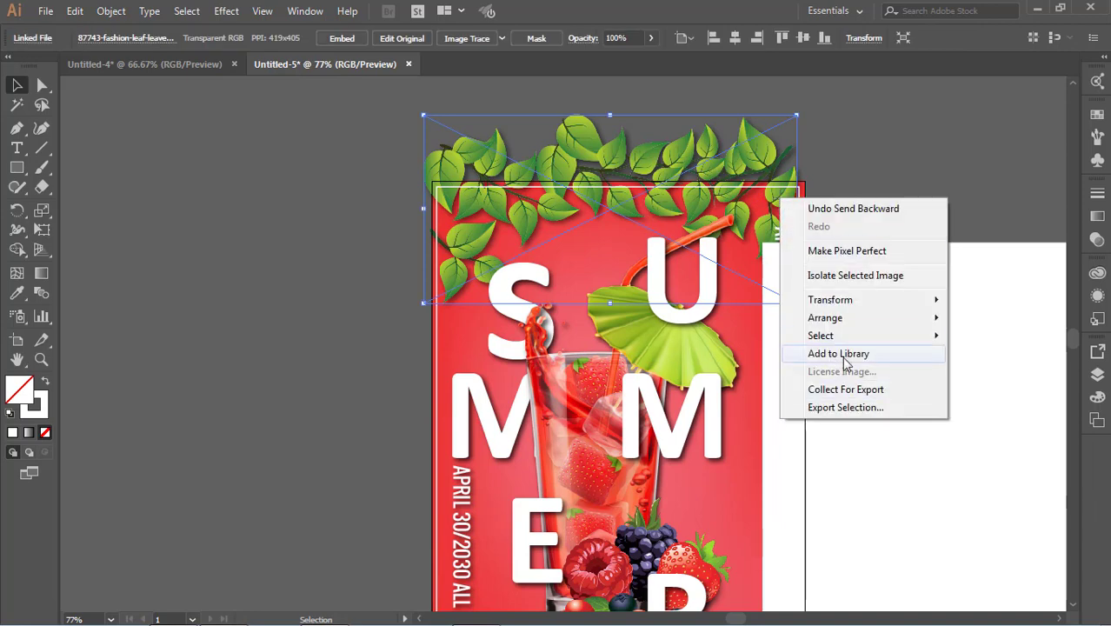
pyautogui.moveTo(891, 322)
pyautogui.click(709, 337)
pyautogui.click(866, 153)
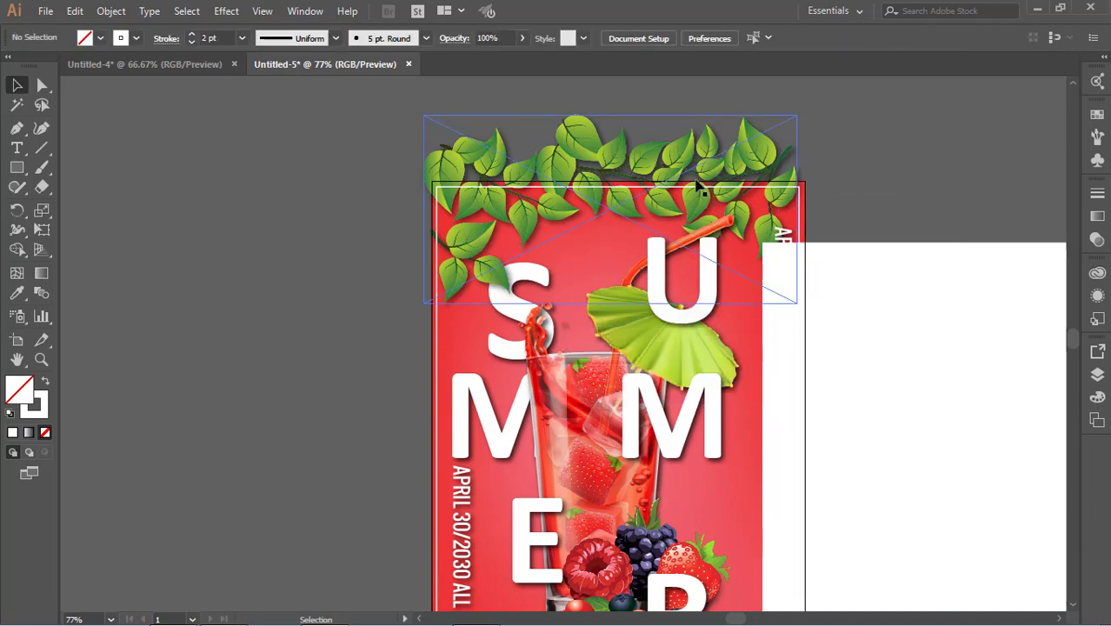
# Send the white border frame to the back of the stacking order.
pyautogui.click(658, 191)
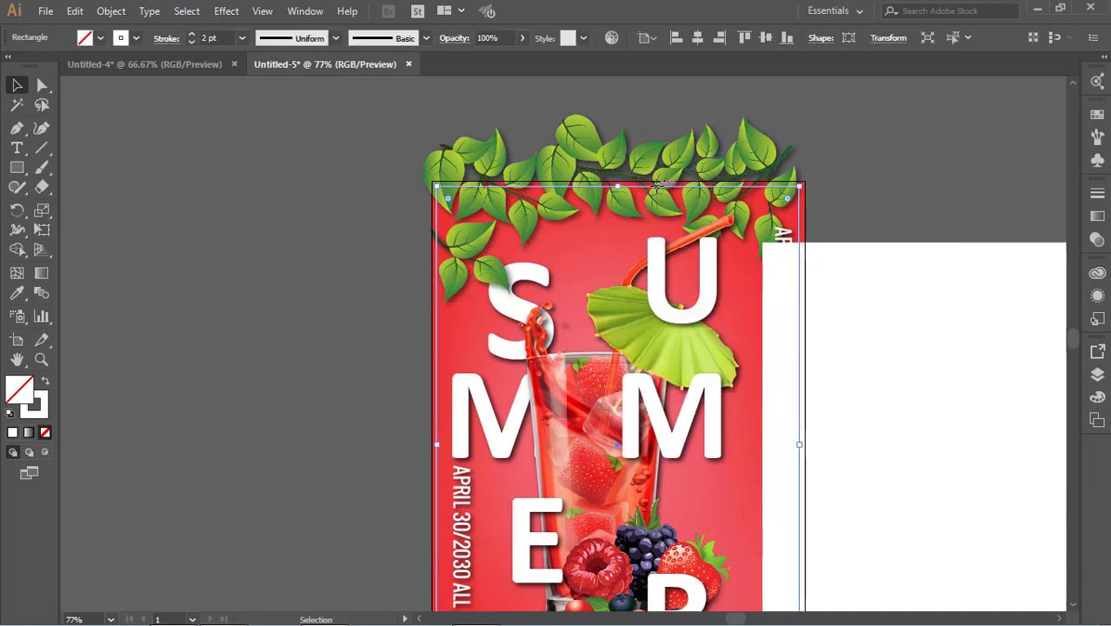
pyautogui.rightClick(658, 189)
pyautogui.moveTo(708, 445)
pyautogui.click(882, 498)
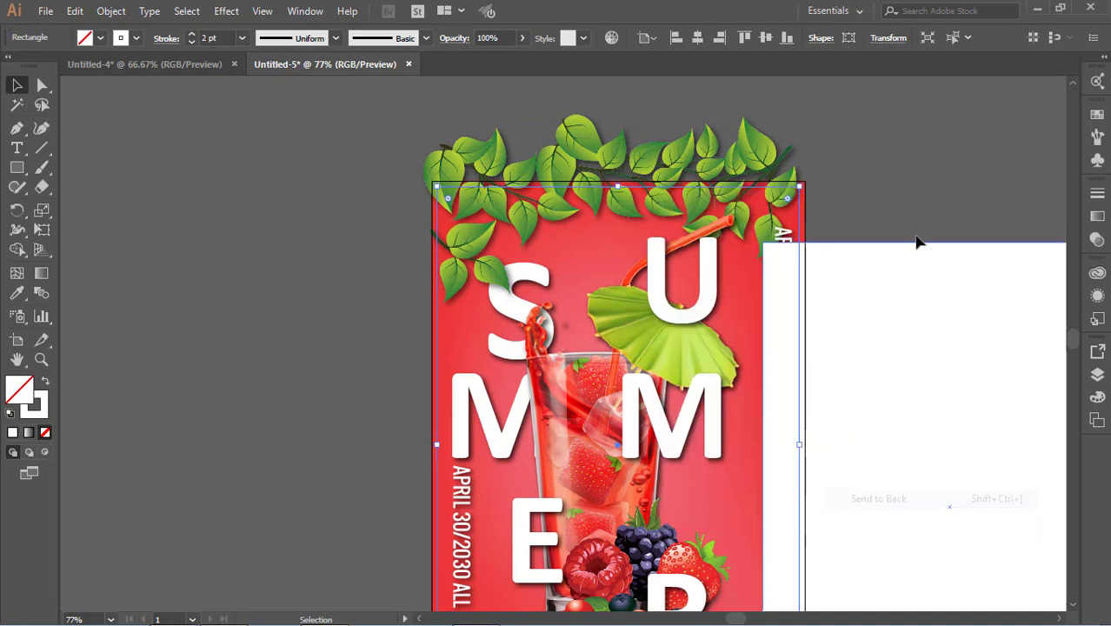
pyautogui.click(817, 206)
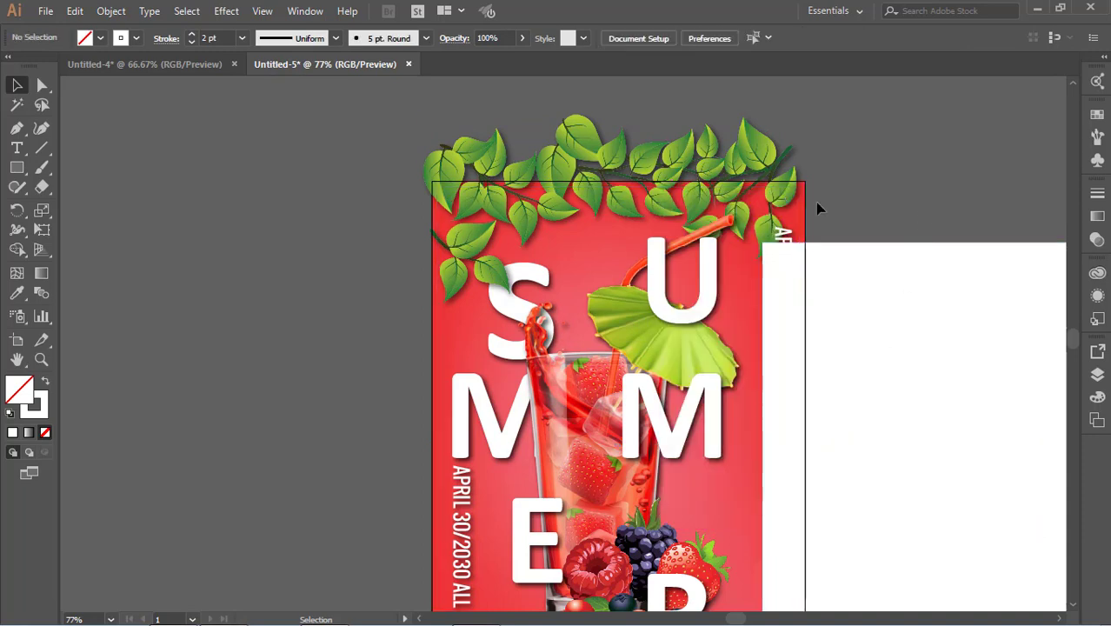
# Send the leaf branch image to the back of the stacking order, and place the red background mesh behind it.
pyautogui.click(625, 203)
pyautogui.rightClick(626, 206)
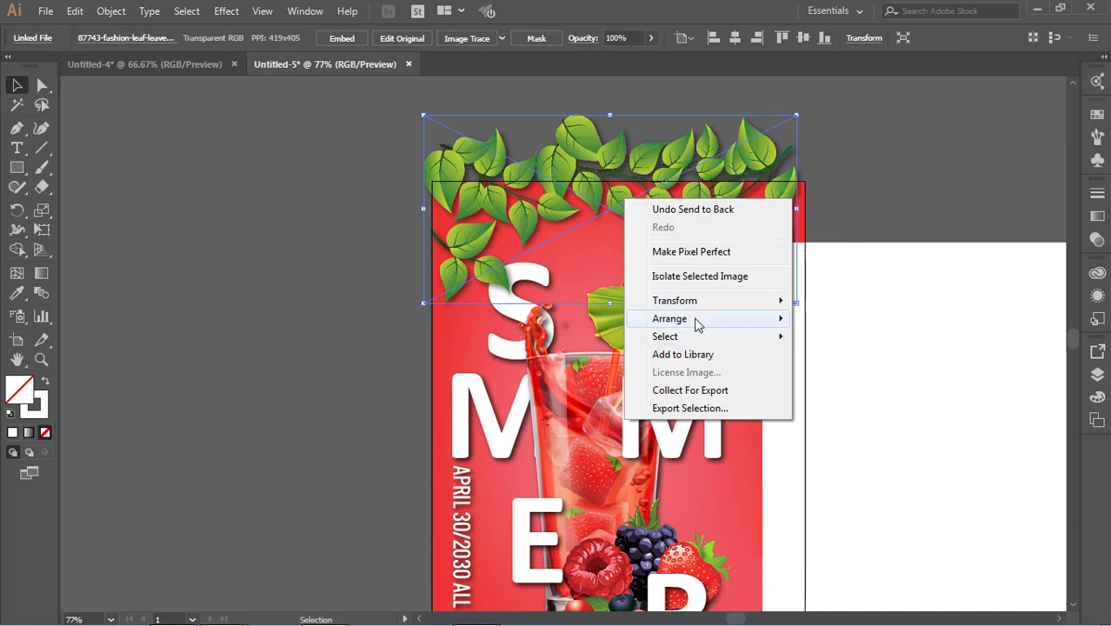
pyautogui.click(888, 374)
pyautogui.click(742, 191)
pyautogui.rightClick(743, 193)
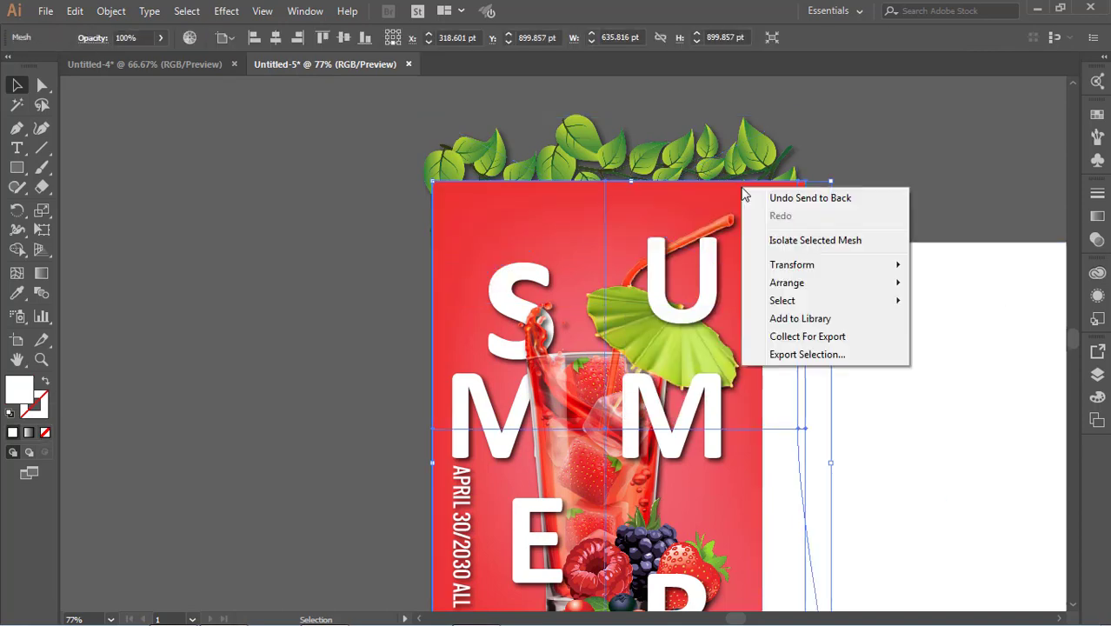
pyautogui.moveTo(791, 285)
pyautogui.click(674, 318)
pyautogui.click(868, 119)
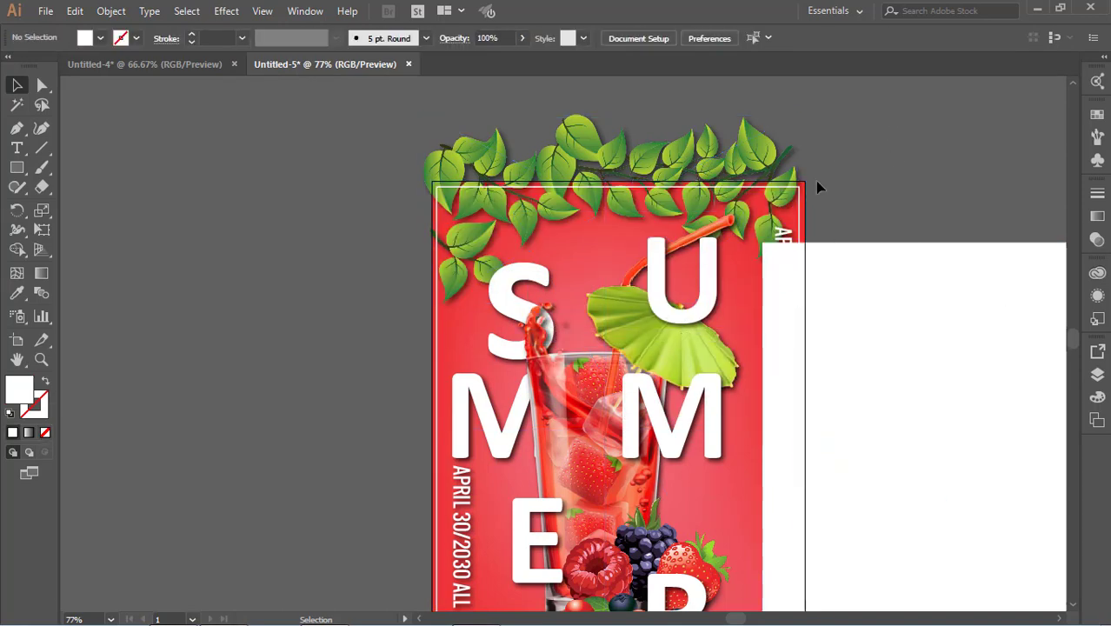
# Place the white border frame behind the leaves by sending it to the back, with the red background mesh beneath it.
pyautogui.click(799, 209)
pyautogui.rightClick(799, 209)
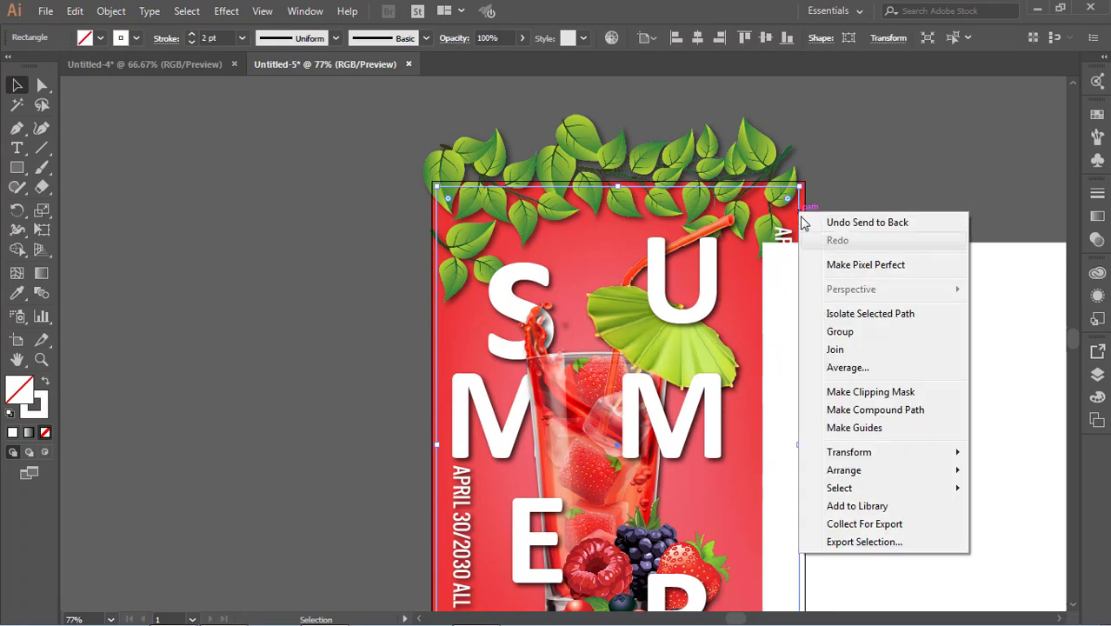
pyautogui.moveTo(842, 474)
pyautogui.click(724, 523)
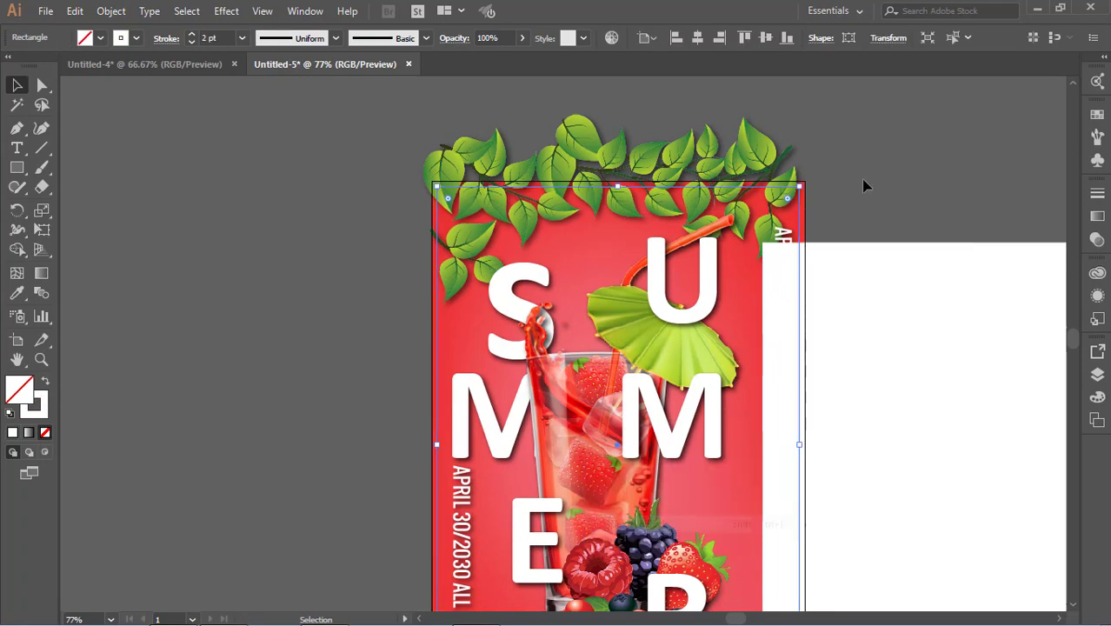
pyautogui.click(885, 163)
pyautogui.click(804, 220)
pyautogui.rightClick(803, 220)
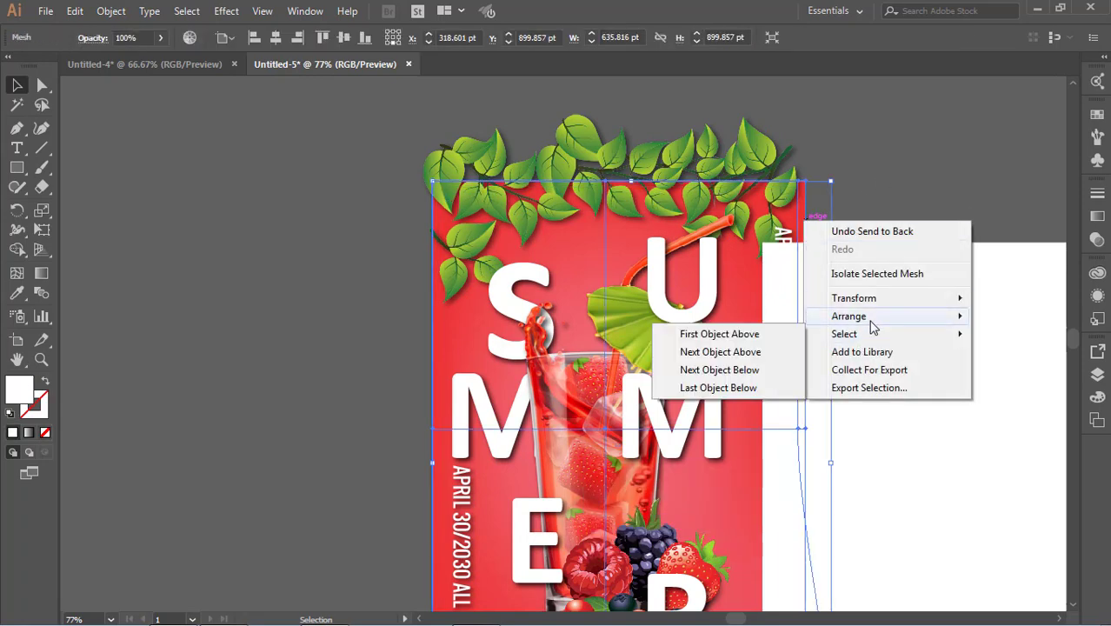
pyautogui.moveTo(869, 318)
pyautogui.click(726, 348)
pyautogui.click(908, 174)
pyautogui.scroll(-3, 912, 174)
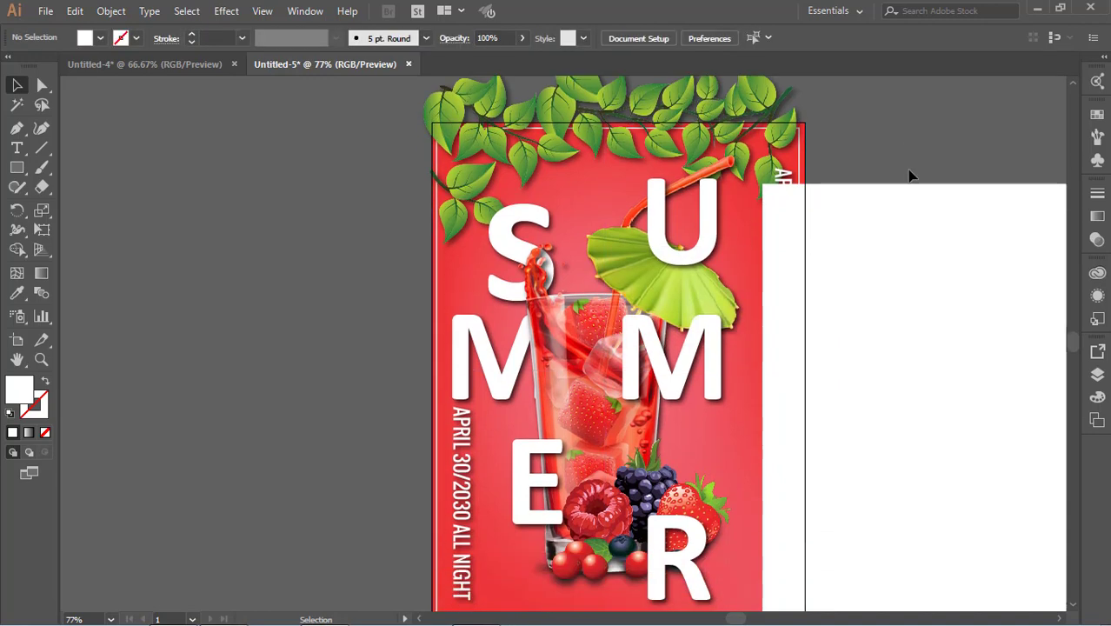
pyautogui.scroll(2, 941, 227)
pyautogui.moveTo(882, 245); pyautogui.dragTo(590, 185)
pyautogui.scroll(-3, 957, 204)
pyautogui.click(957, 203)
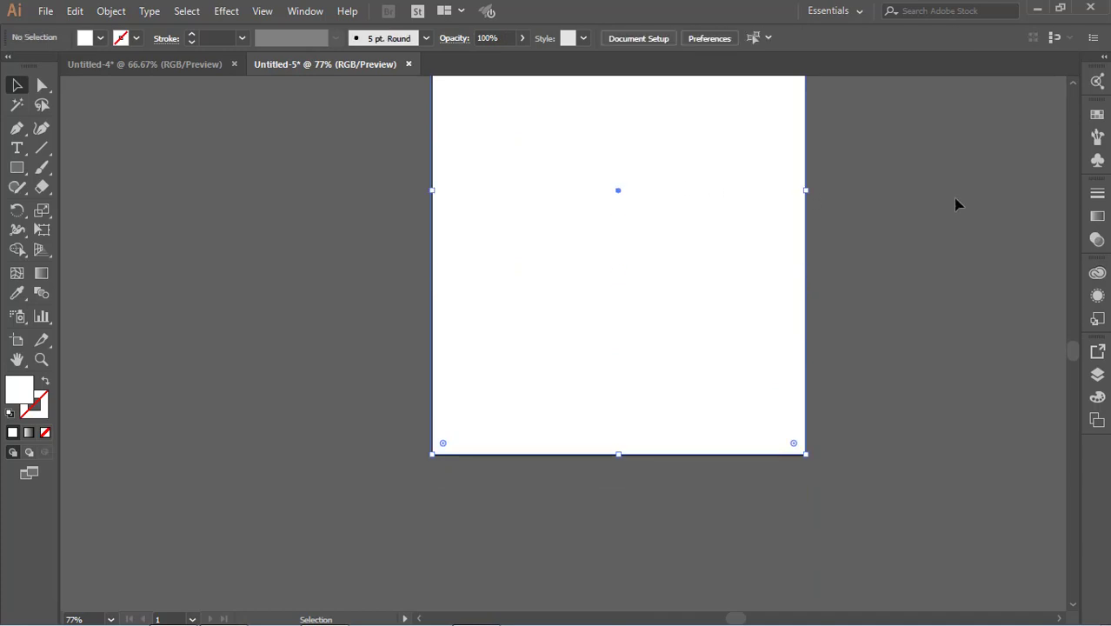
pyautogui.scroll(8, 934, 224)
pyautogui.click(736, 256)
pyautogui.press('space')
pyautogui.keyDown('shift'); pyautogui.click(653, 186); pyautogui.keyUp('shift')
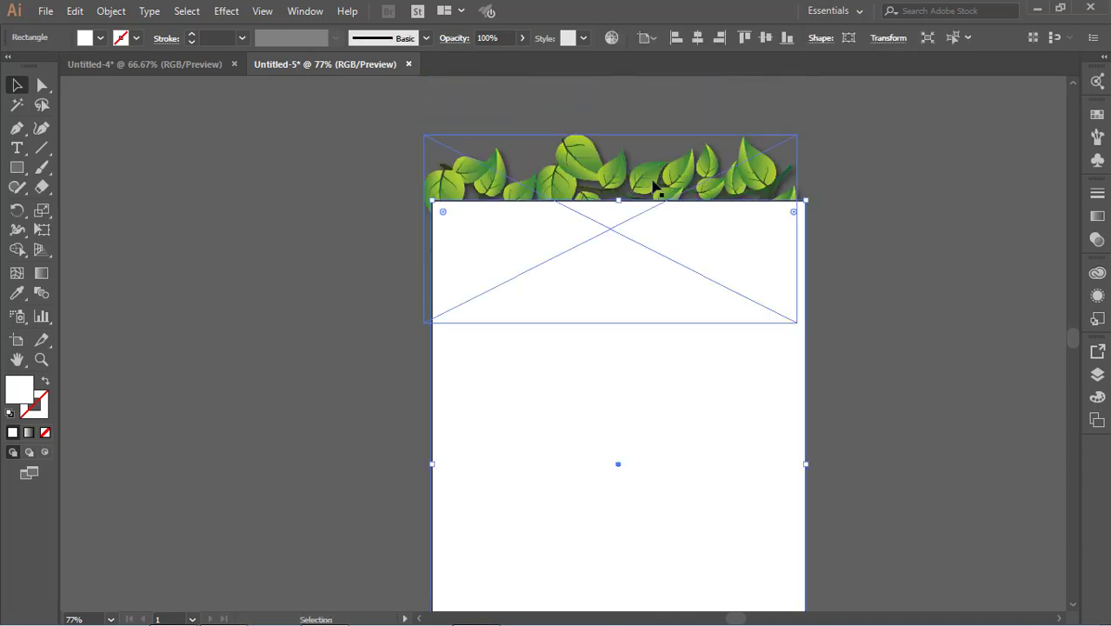
pyautogui.click(840, 212)
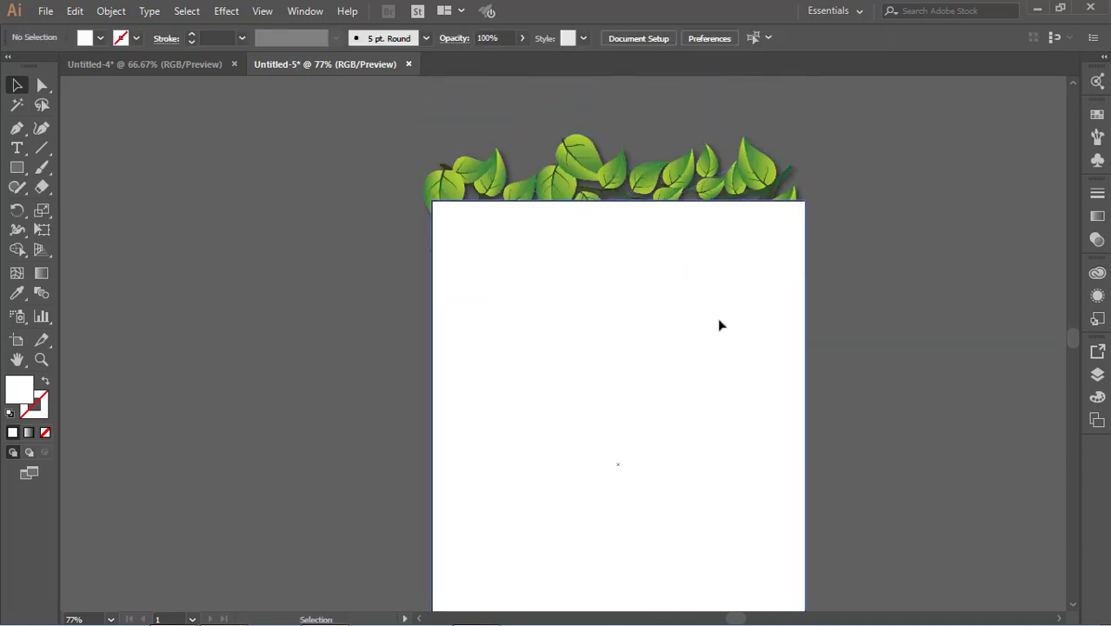
pyautogui.moveTo(510, 255); pyautogui.dragTo(1069, 265)
pyautogui.click(745, 189)
pyautogui.scroll(-2, 864, 188)
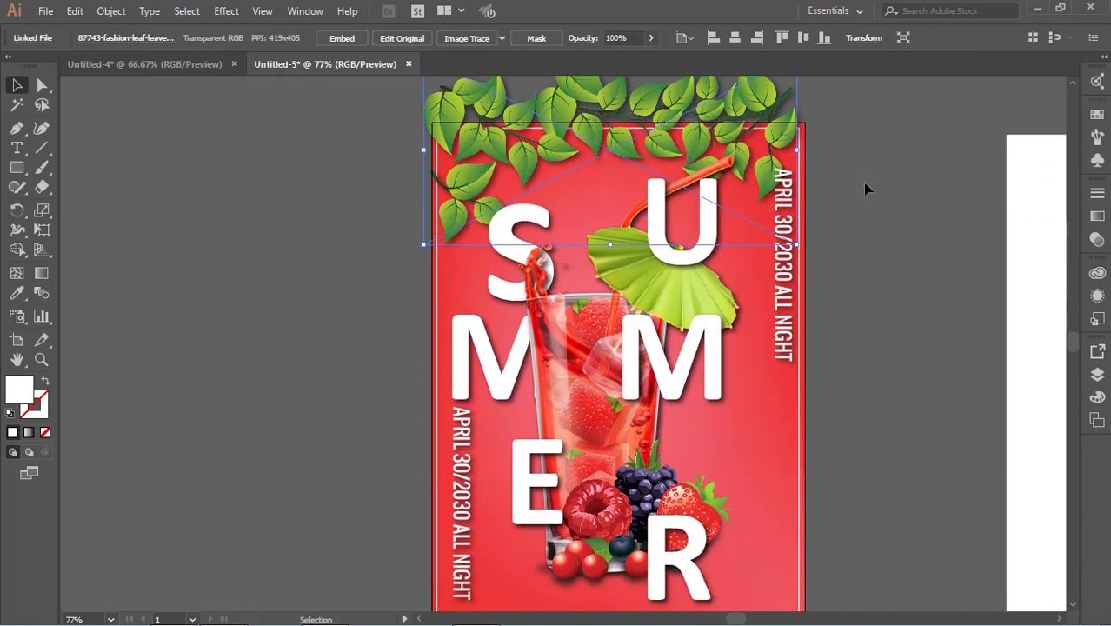
pyautogui.click(865, 188)
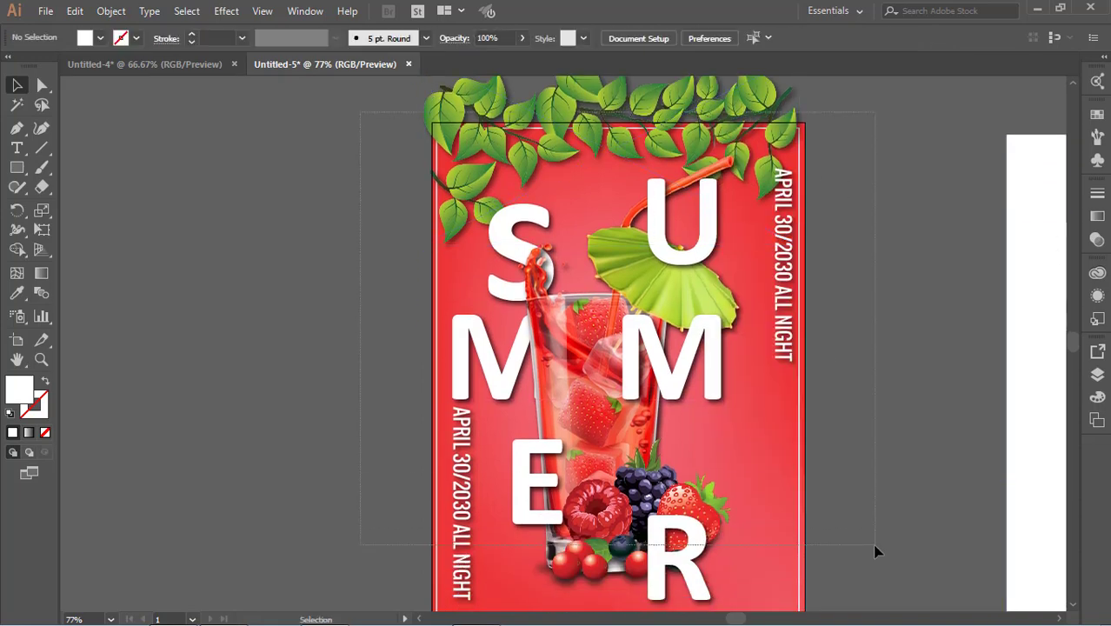
# Select all the poster artwork except the white rectangle and group it.
pyautogui.scroll(-2, 876, 552)
pyautogui.hotkey('ctrl', 'a')
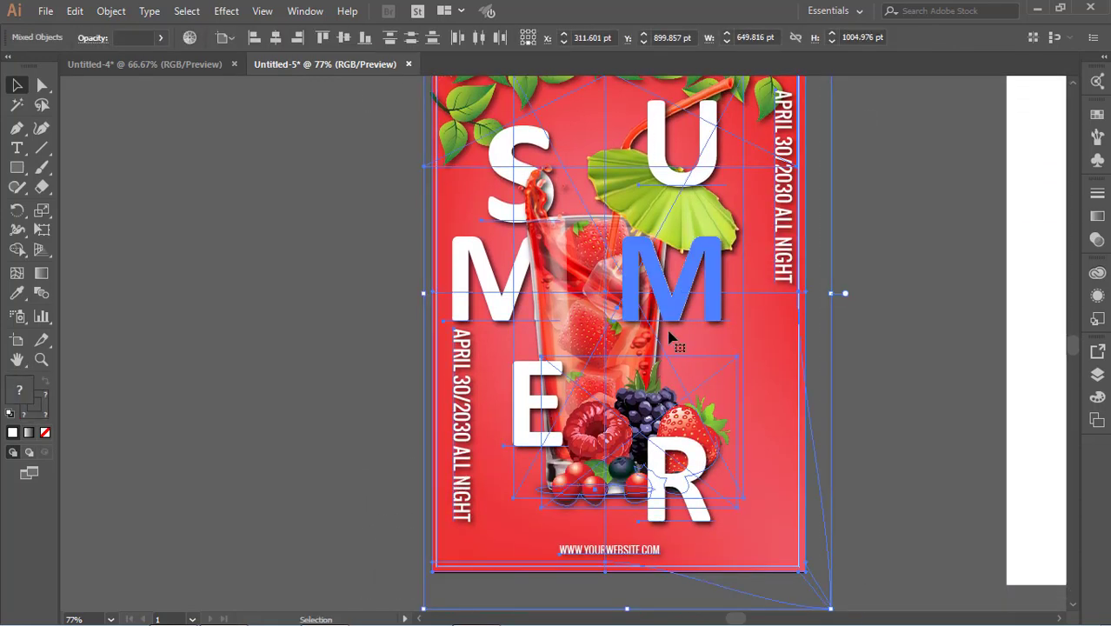
pyautogui.rightClick(669, 337)
pyautogui.click(744, 434)
pyautogui.click(899, 373)
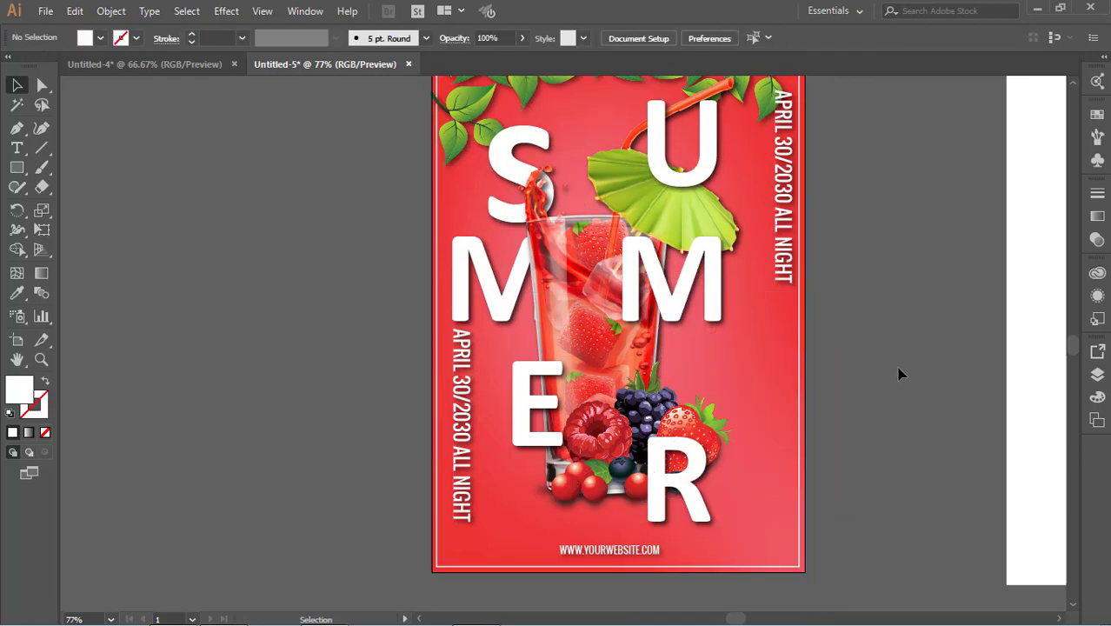
# Move the white rectangle over the poster and align its edges with the artboard.
pyautogui.moveTo(1046, 360); pyautogui.dragTo(455, 361)
pyautogui.scroll(4, 498, 368)
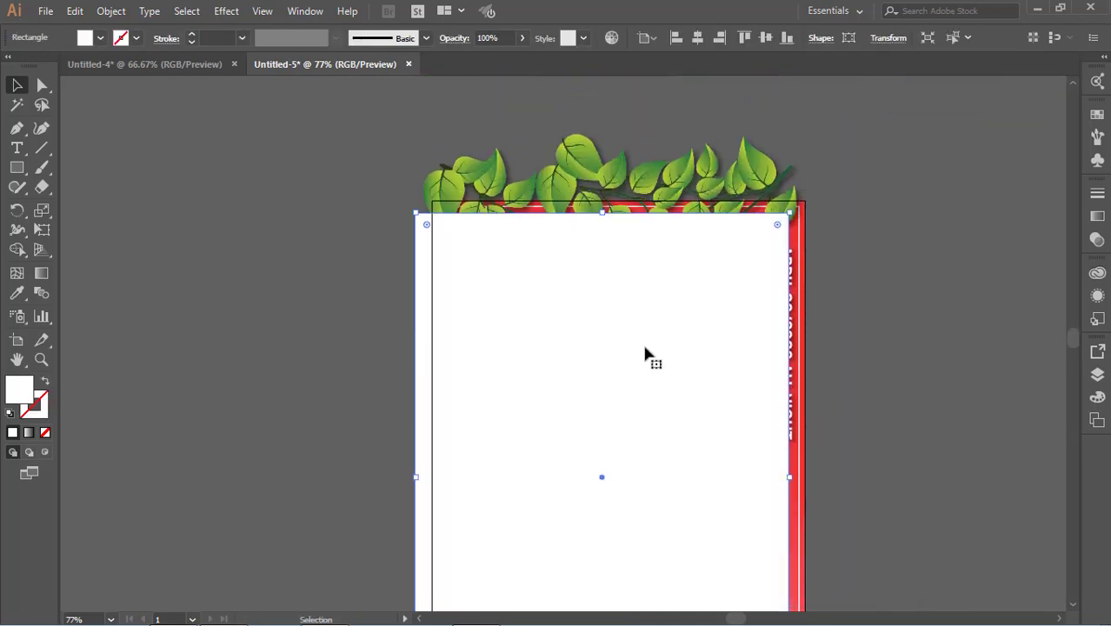
pyautogui.moveTo(644, 347); pyautogui.dragTo(666, 330)
pyautogui.scroll(-10, 682, 332)
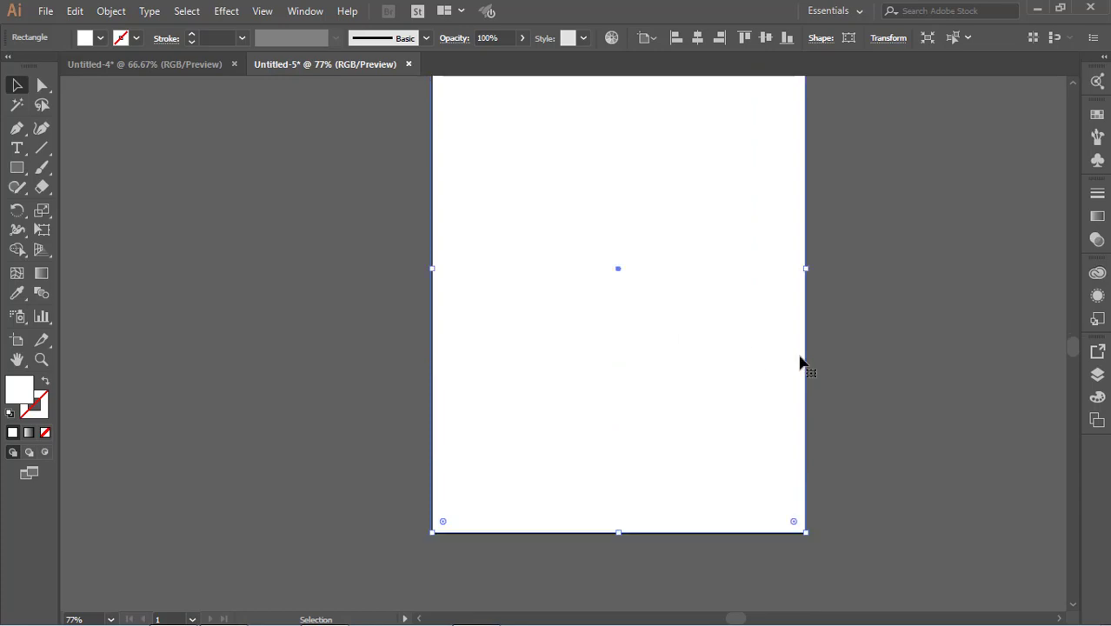
pyautogui.scroll(4, 821, 357)
pyautogui.scroll(3, 657, 323)
# Make a clipping mask from all the artwork, using the white rectangle to trim everything to the artboard.
pyautogui.hotkey('ctrl', 'a')
pyautogui.rightClick(655, 167)
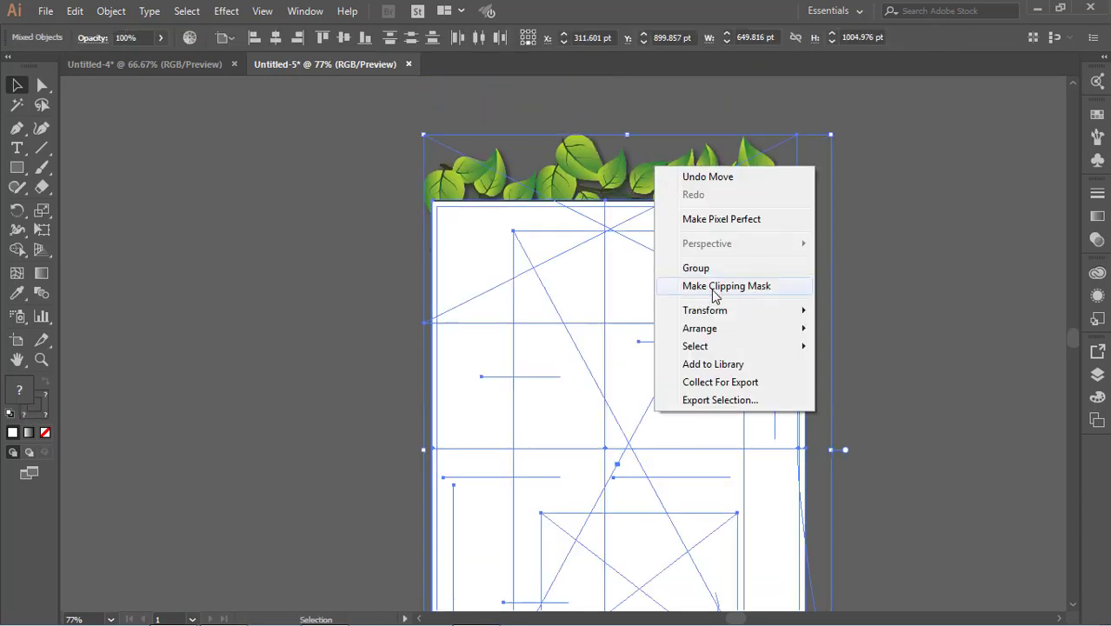
pyautogui.click(727, 286)
pyautogui.scroll(-3, 930, 244)
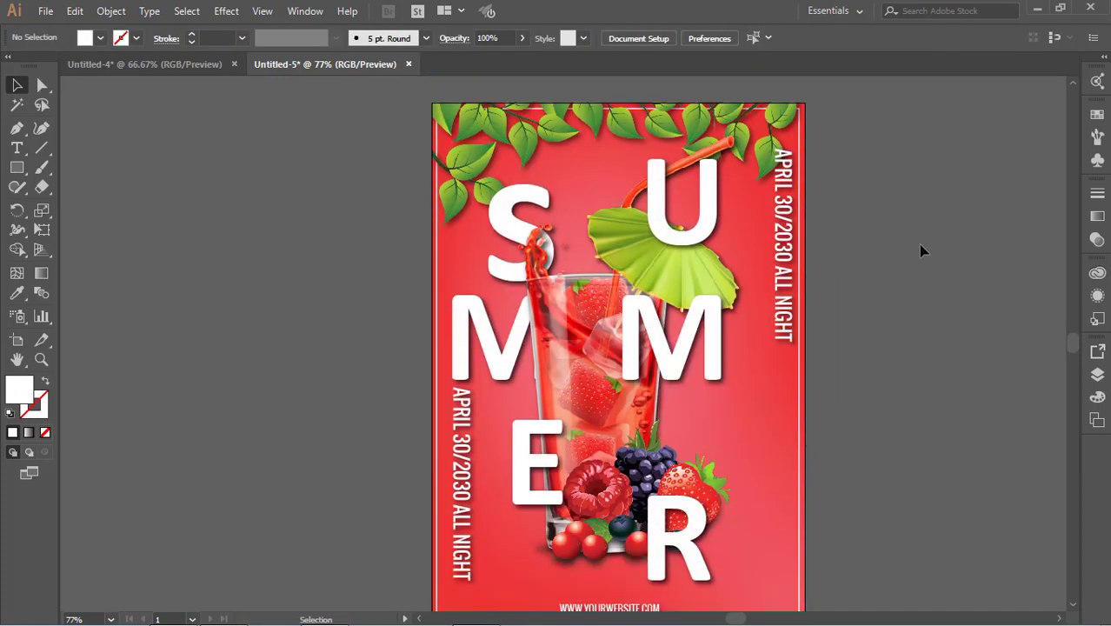
pyautogui.scroll(-1, 921, 250)
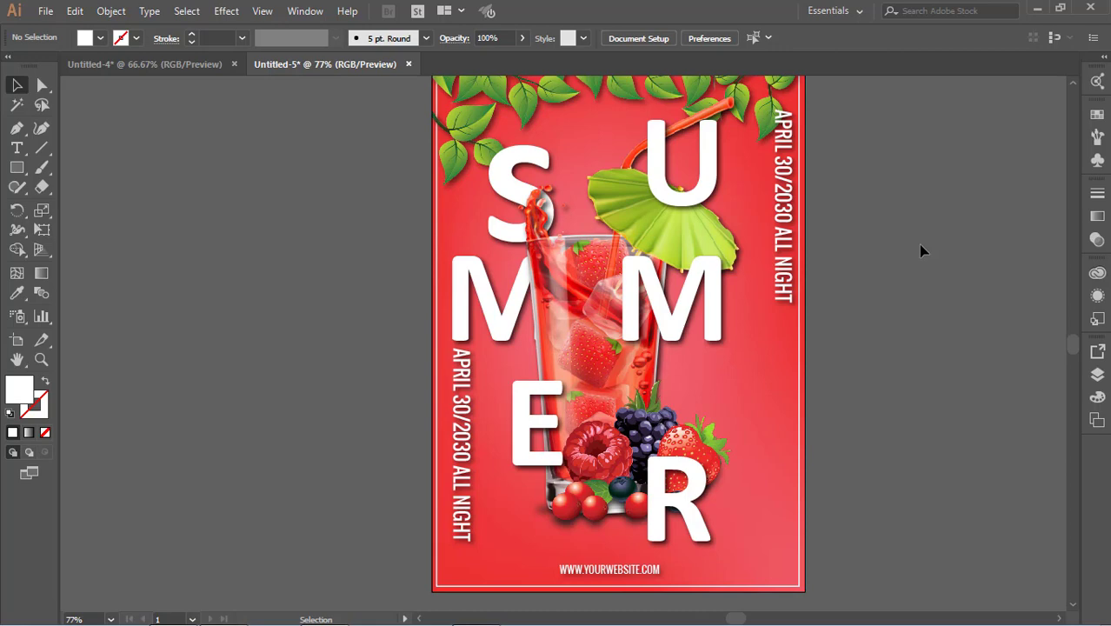
pyautogui.scroll(2, 918, 244)
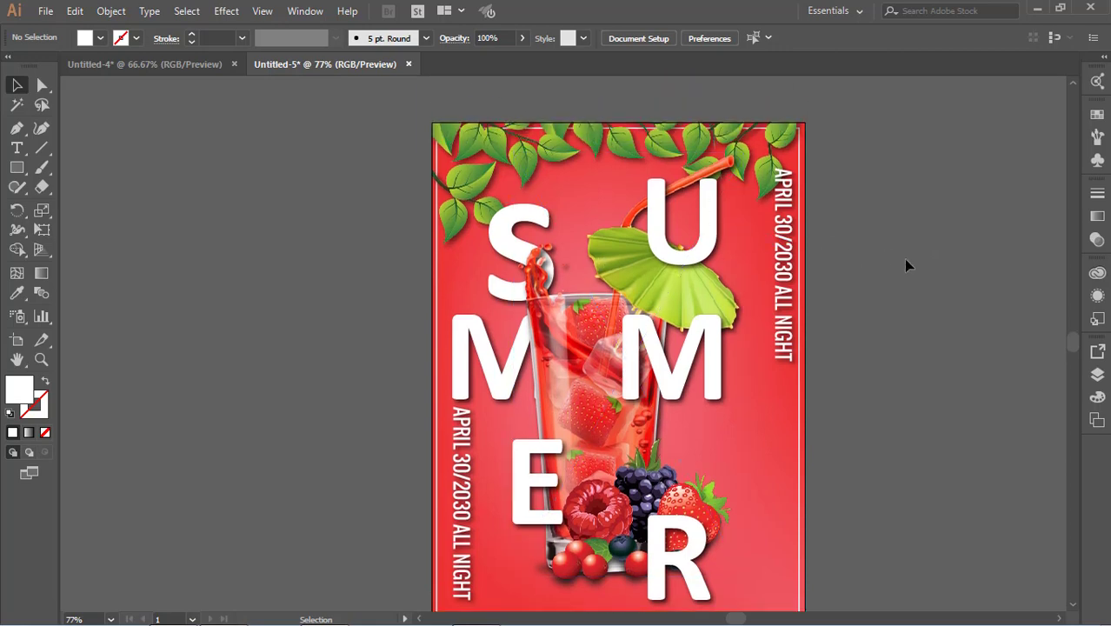
pyautogui.scroll(-4, 905, 260)
pyautogui.scroll(5, 904, 260)
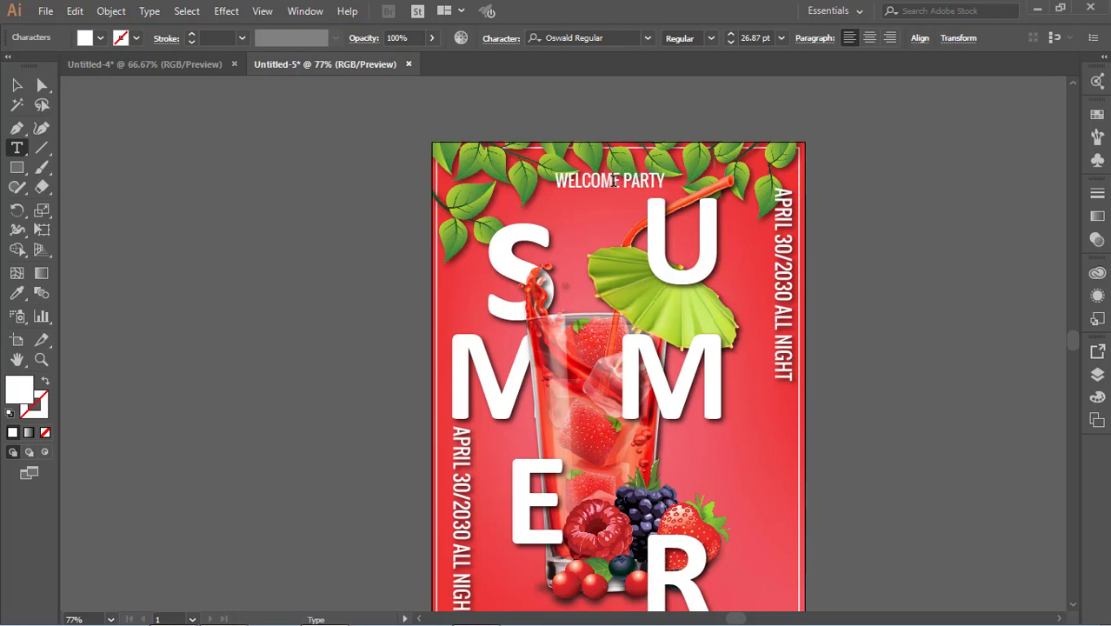
# Apply a drop shadow to the WELCOME PARTY text with Normal mode, 50% opacity, 4 pt X and Y offsets and 4 pt blur.
pyautogui.click(17, 85)
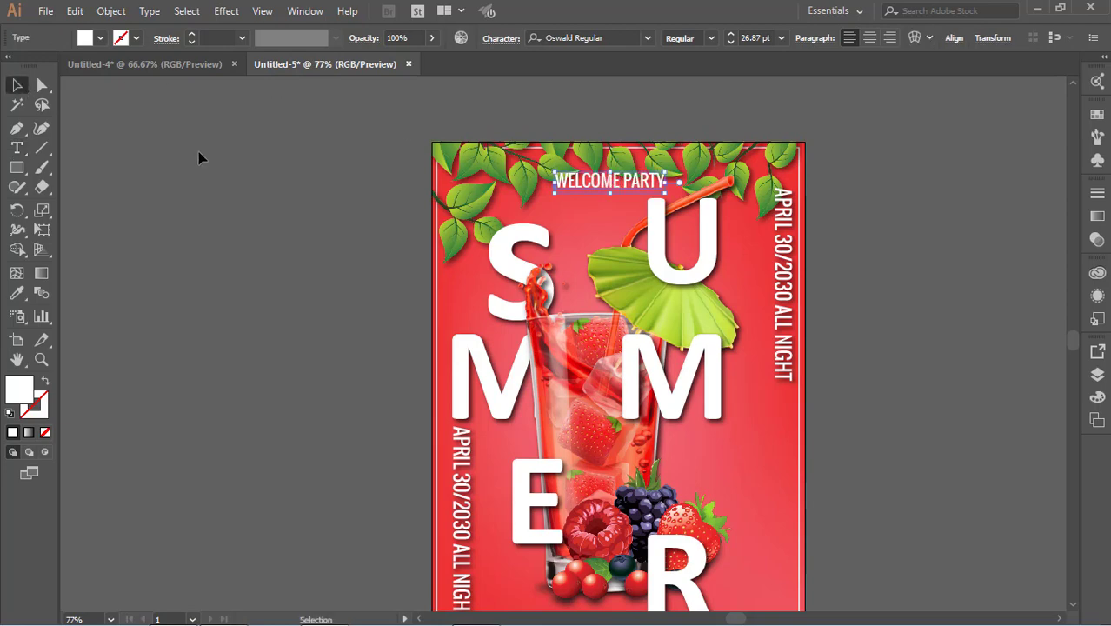
pyautogui.click(363, 195)
pyautogui.click(608, 180)
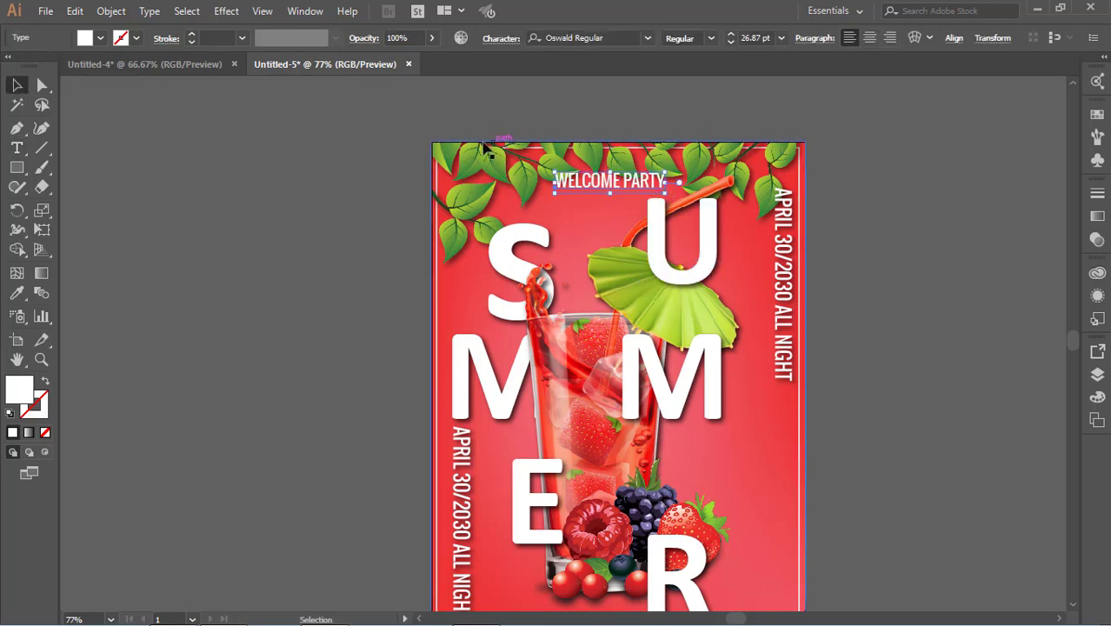
pyautogui.click(226, 10)
pyautogui.moveTo(292, 196)
pyautogui.click(439, 194)
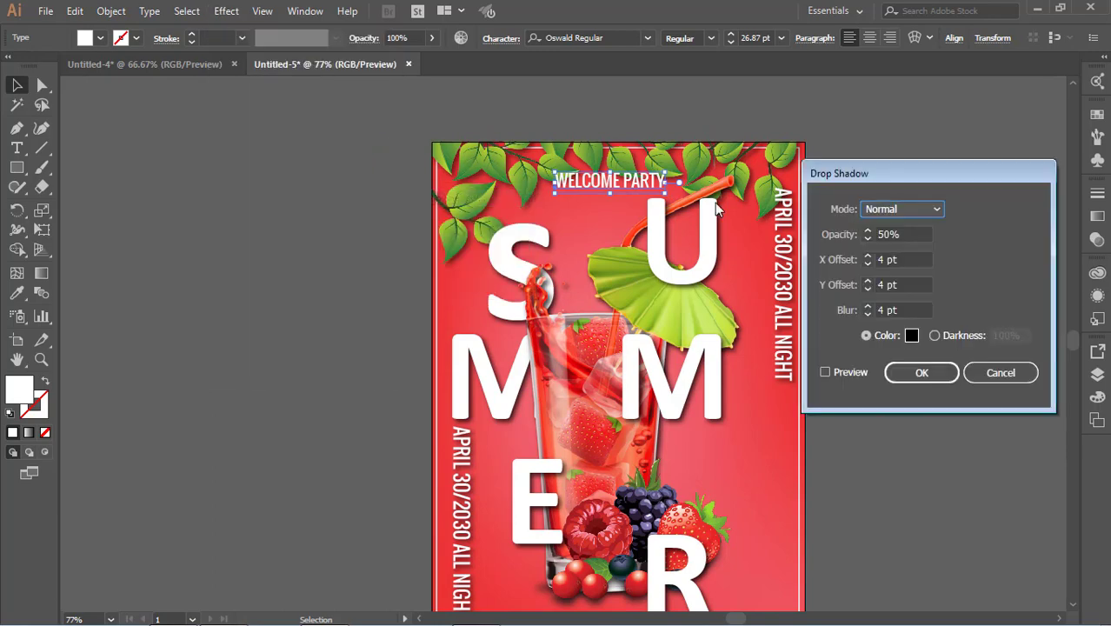
pyautogui.click(852, 372)
pyautogui.click(912, 372)
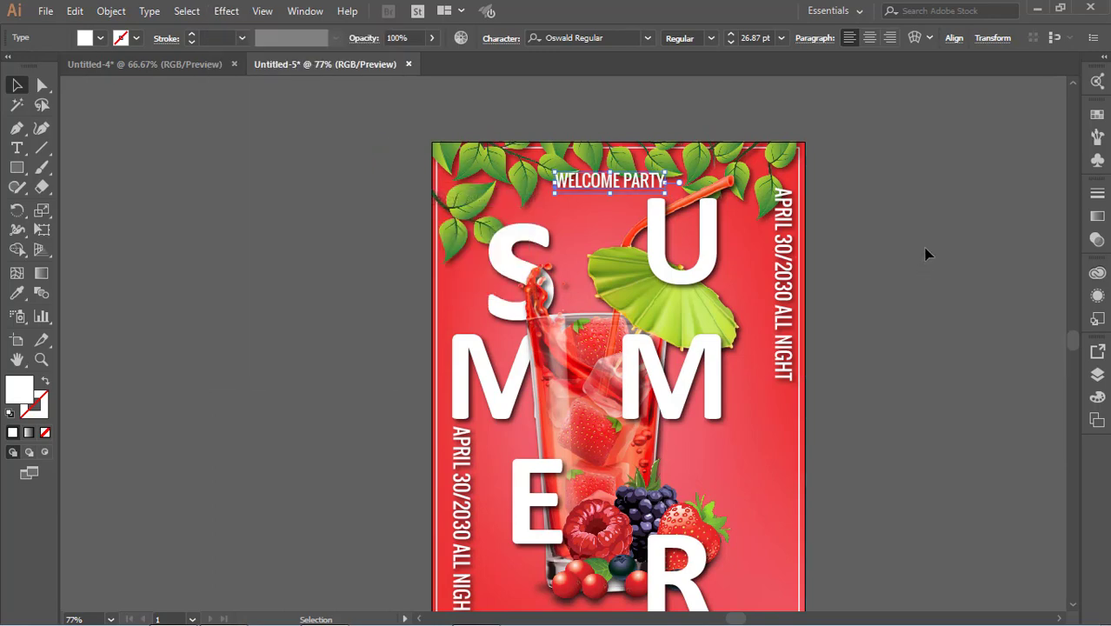
pyautogui.click(924, 253)
pyautogui.click(608, 180)
pyautogui.scroll(-2, 880, 304)
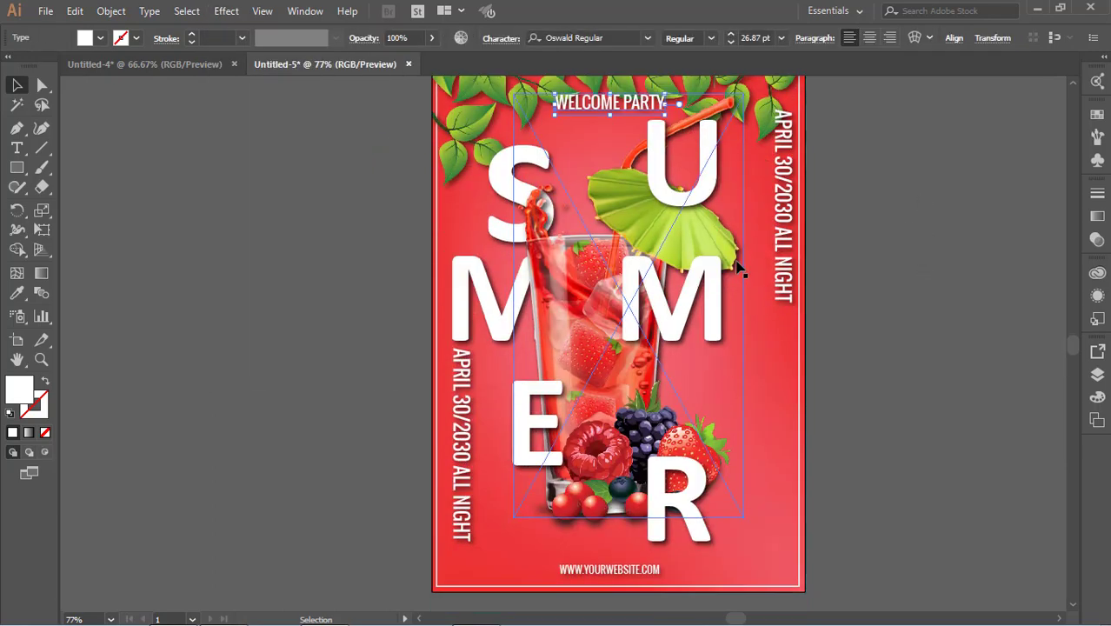
# Review the finished poster from top to bottom and view it in full-screen mode.
pyautogui.click(880, 305)
pyautogui.scroll(-2, 880, 304)
pyautogui.scroll(3, 904, 354)
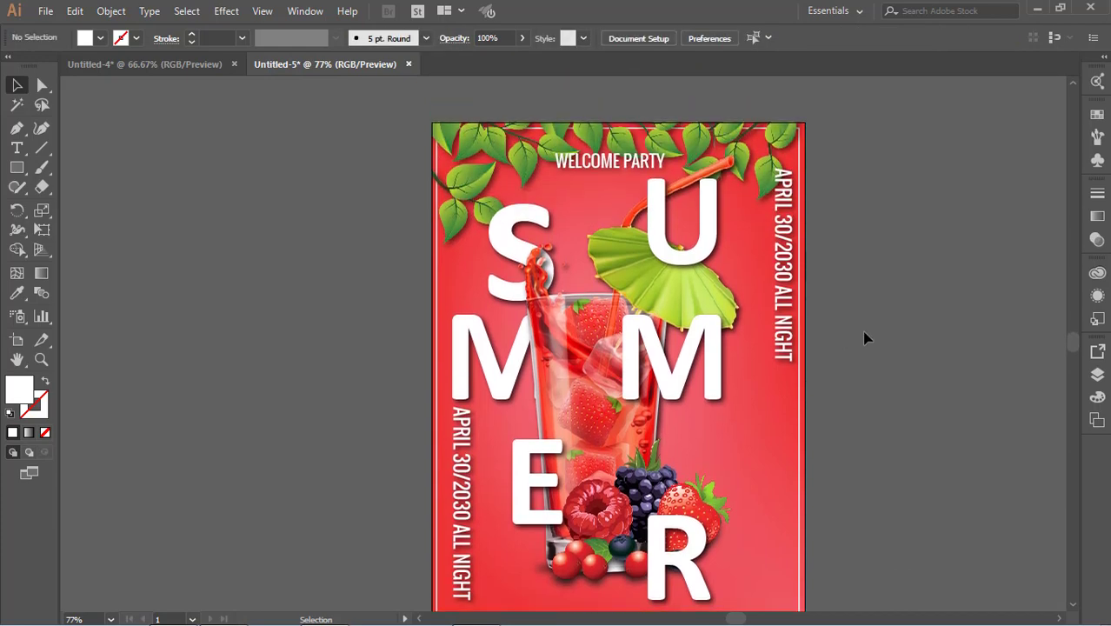
pyautogui.scroll(-2, 865, 335)
pyautogui.scroll(2, 948, 315)
pyautogui.scroll(-1, 948, 314)
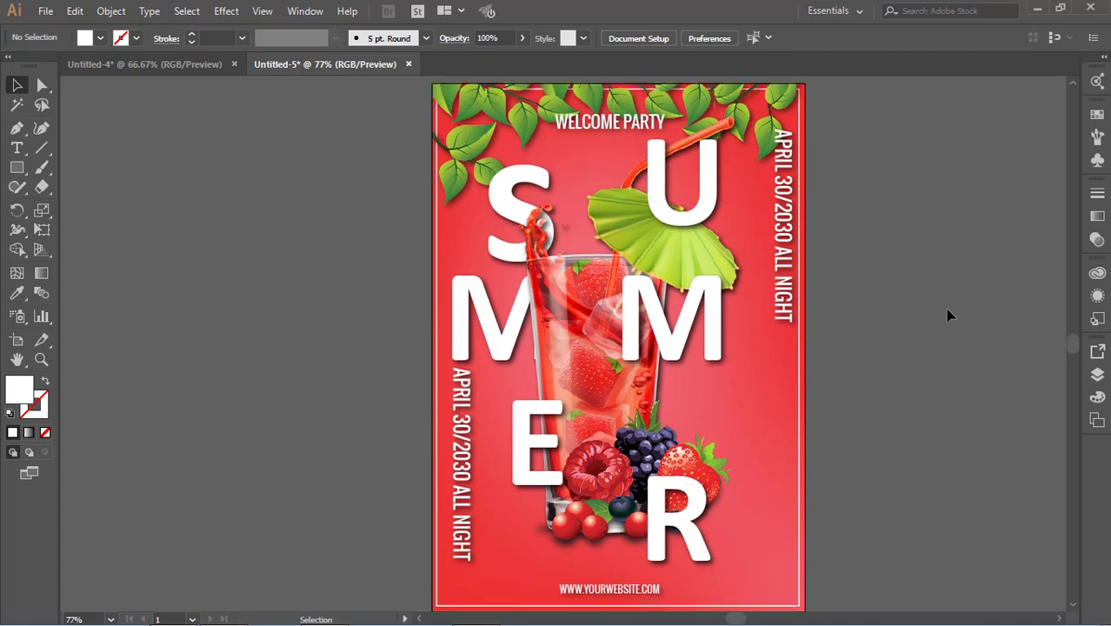
pyautogui.hscroll(1, 946, 314)
pyautogui.scroll(1, 883, 318)
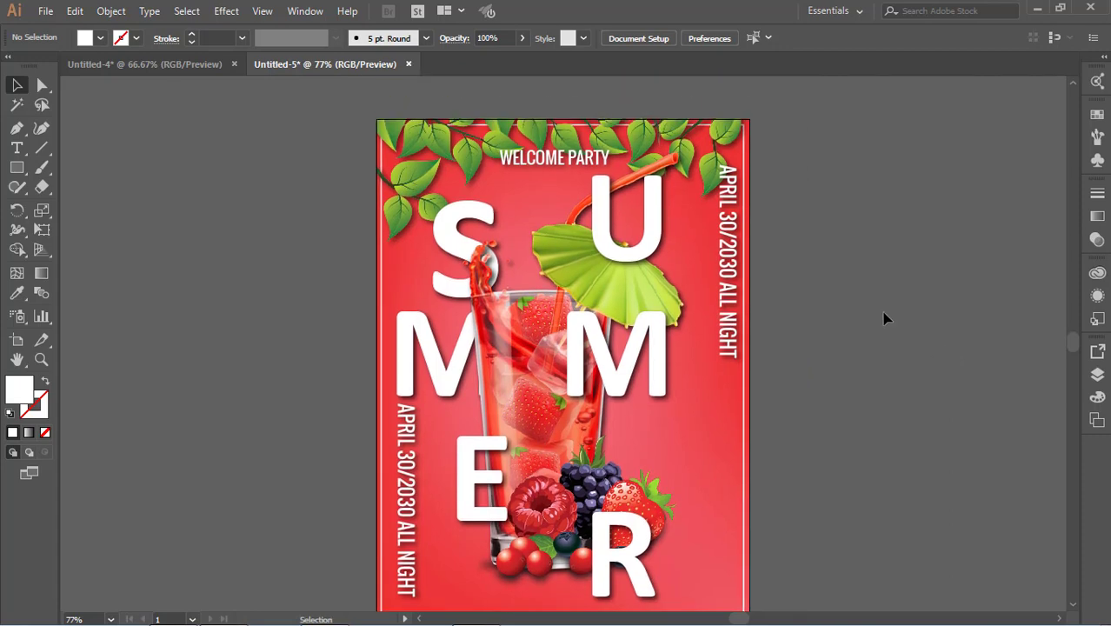
pyautogui.press('f')
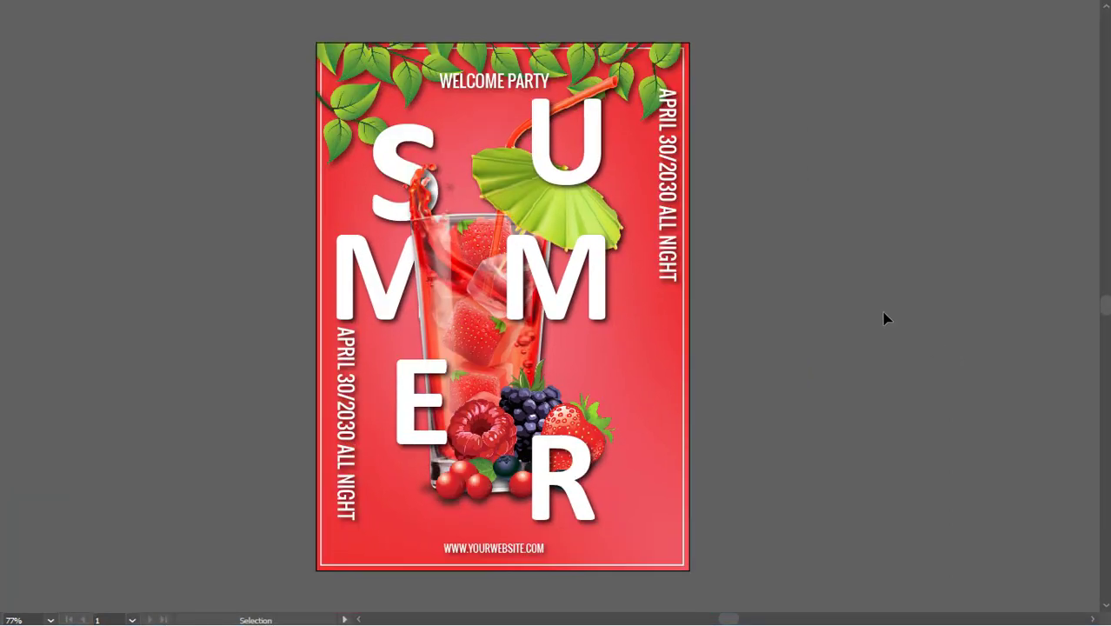
pyautogui.scroll(1, 883, 318)
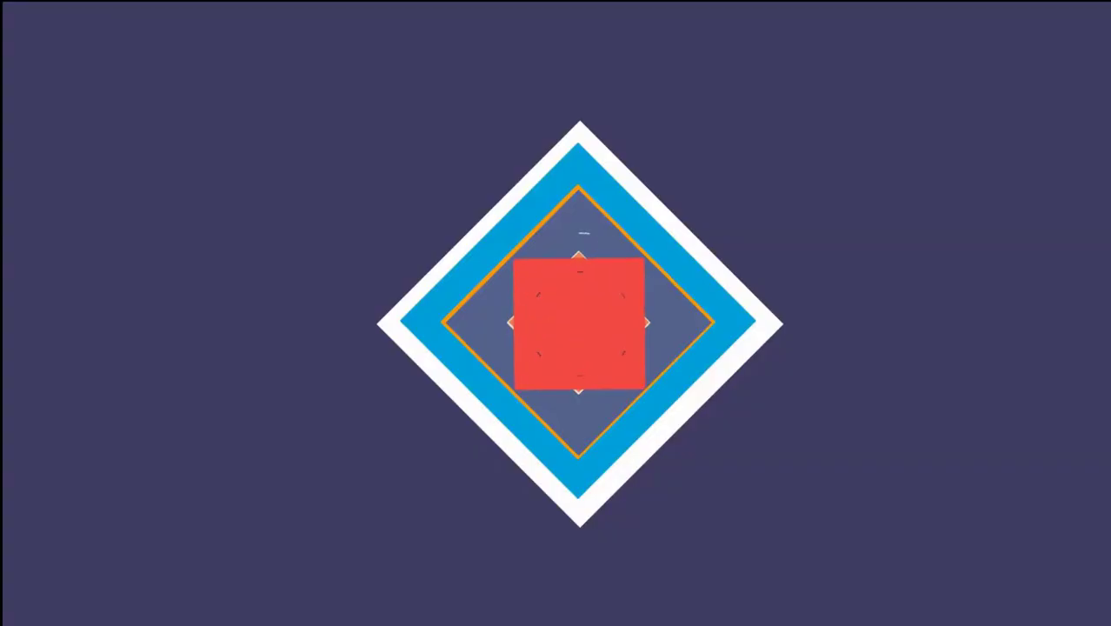